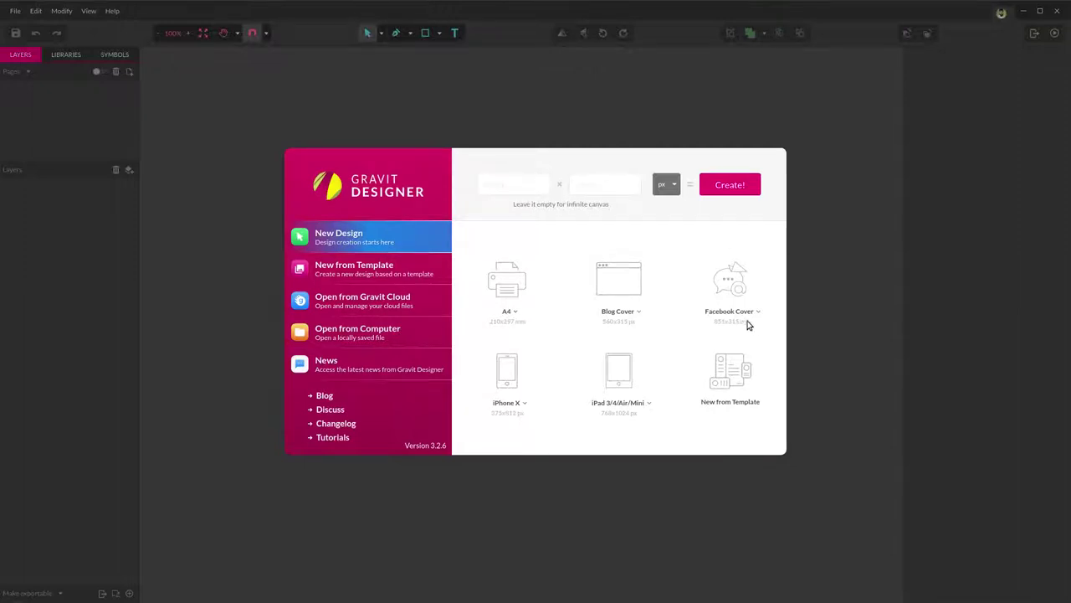
# Create a new 851×315 Facebook Cover design and pan the page into view.
pyautogui.click(728, 285)
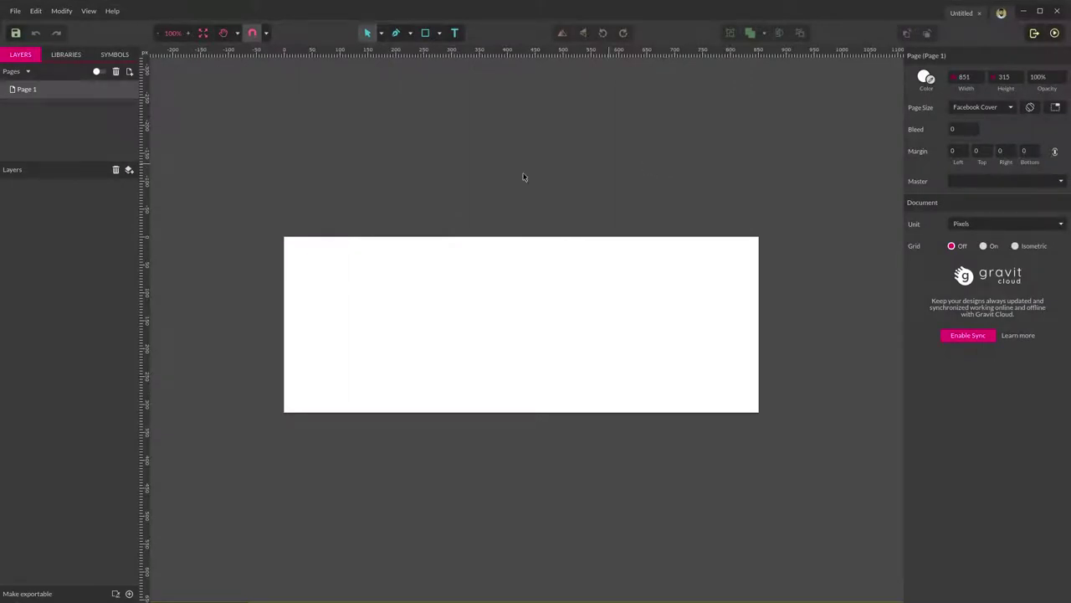
pyautogui.scroll(4, 445, 324)
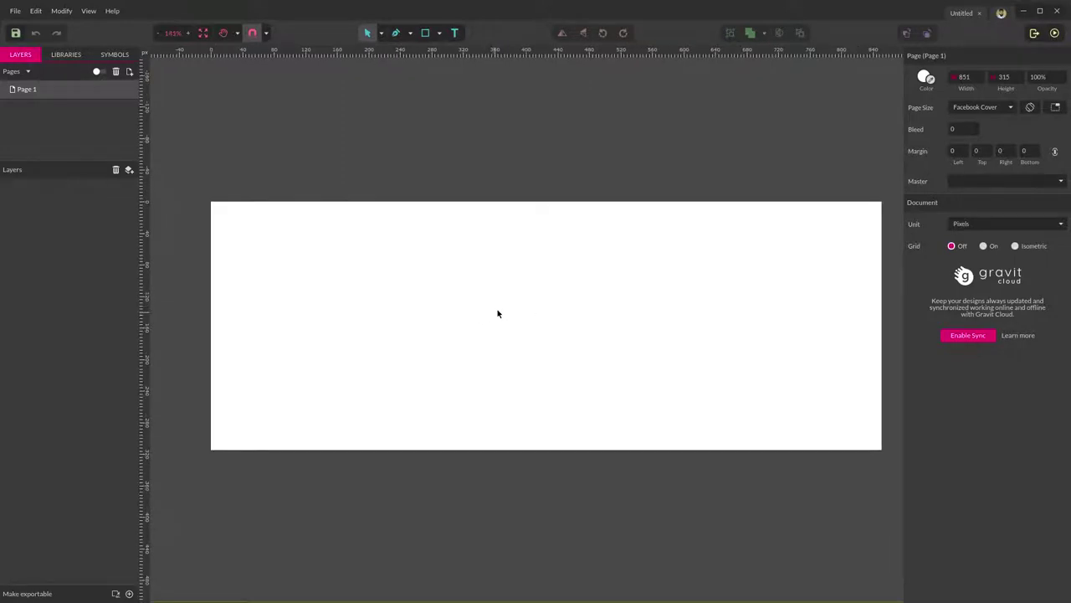
pyautogui.press('space')
pyautogui.moveTo(498, 311); pyautogui.dragTo(499, 232)
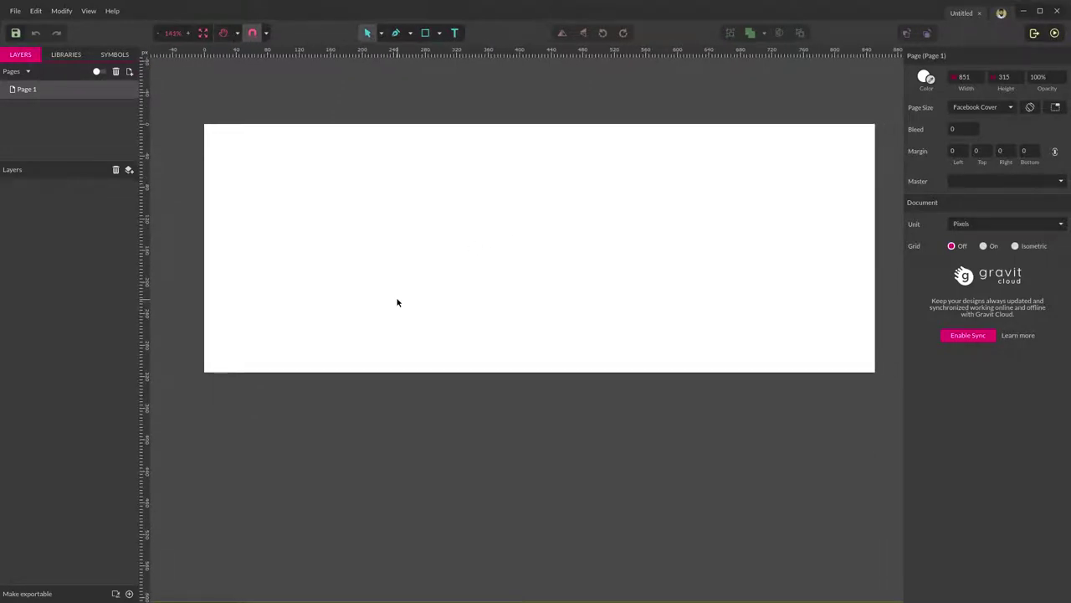
# Save the design to file as FBCover in the 2 Facebook Cover folder.
pyautogui.hotkey('ctrl', 's')
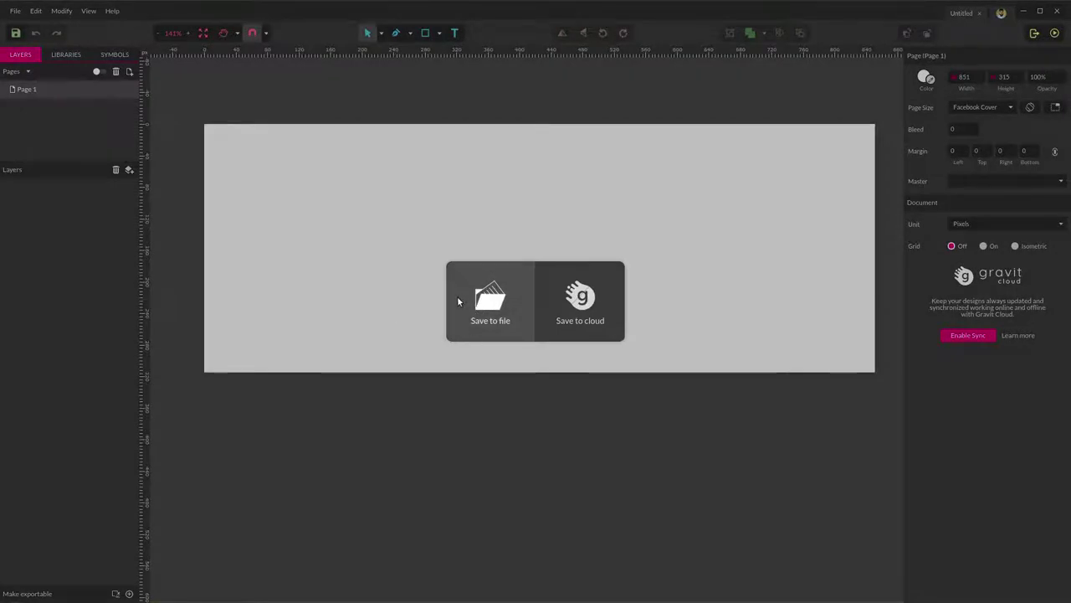
pyautogui.click(485, 298)
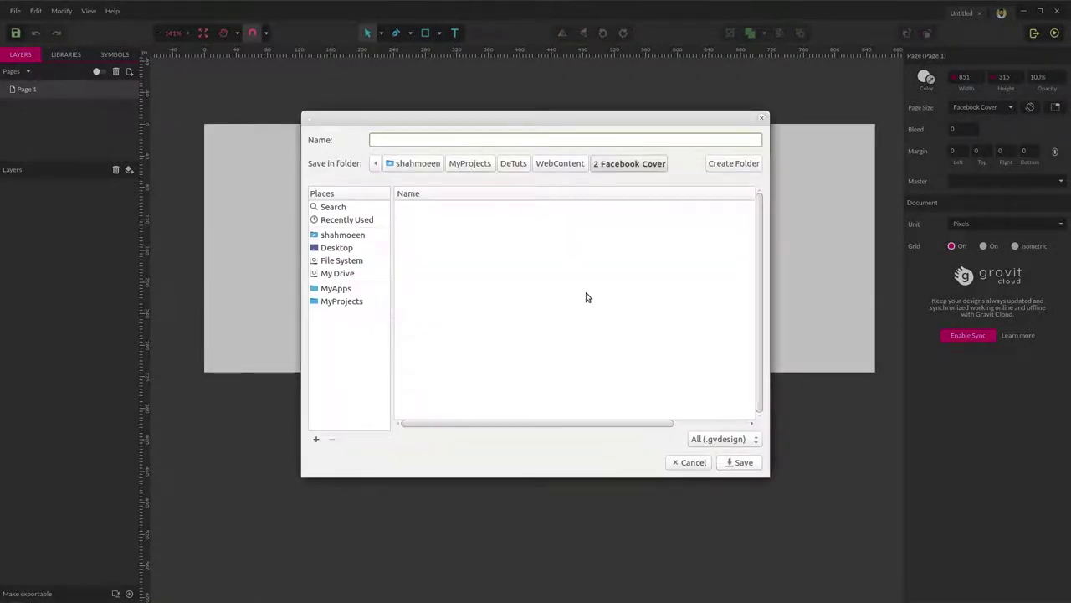
pyautogui.click(642, 163)
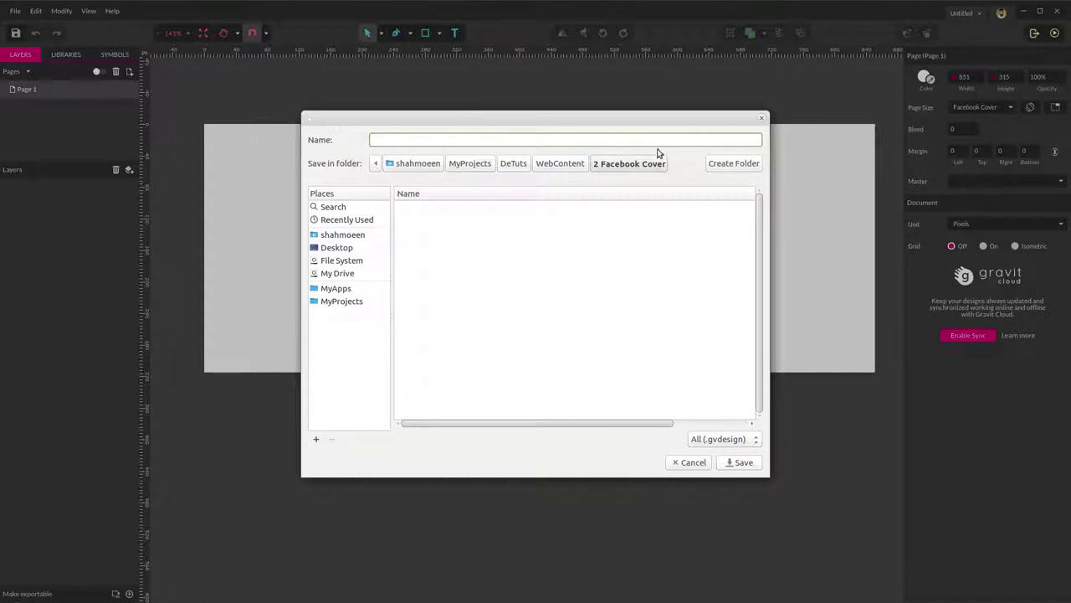
pyautogui.click(761, 118)
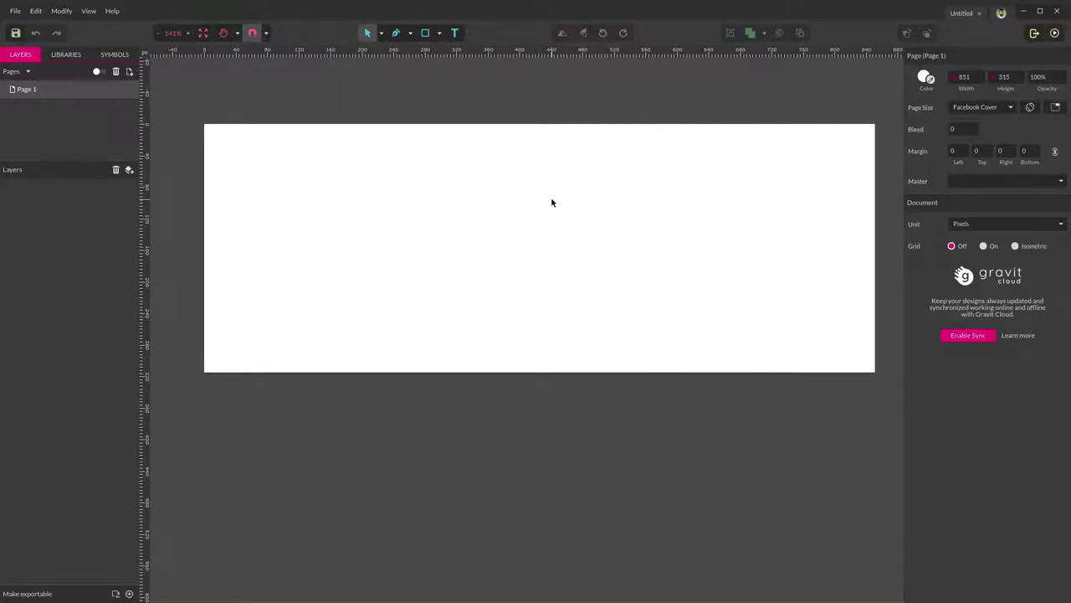
pyautogui.hotkey('ctrl', 's')
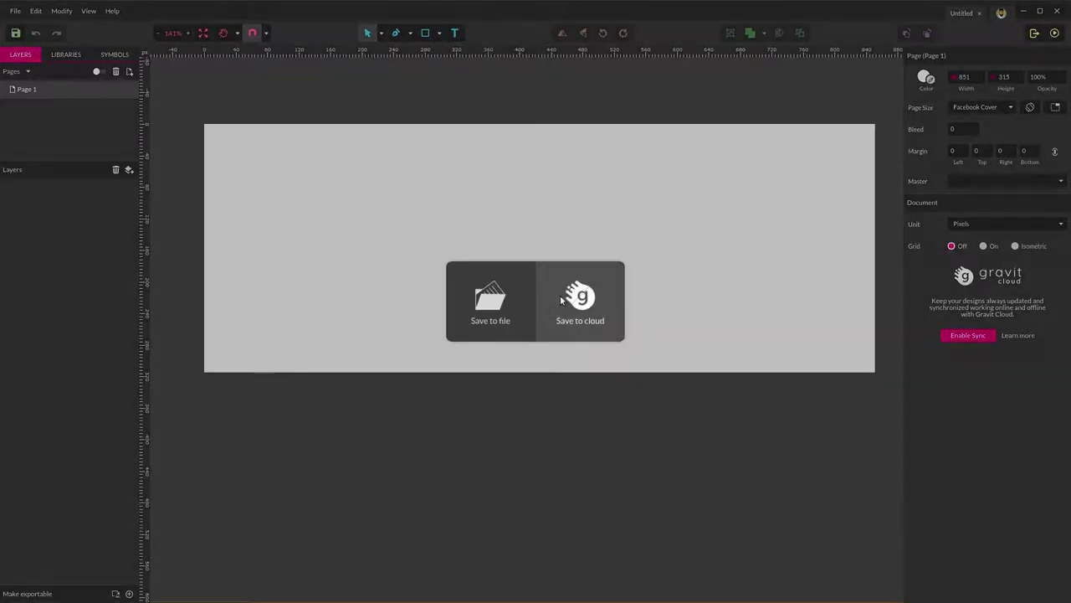
pyautogui.click(497, 300)
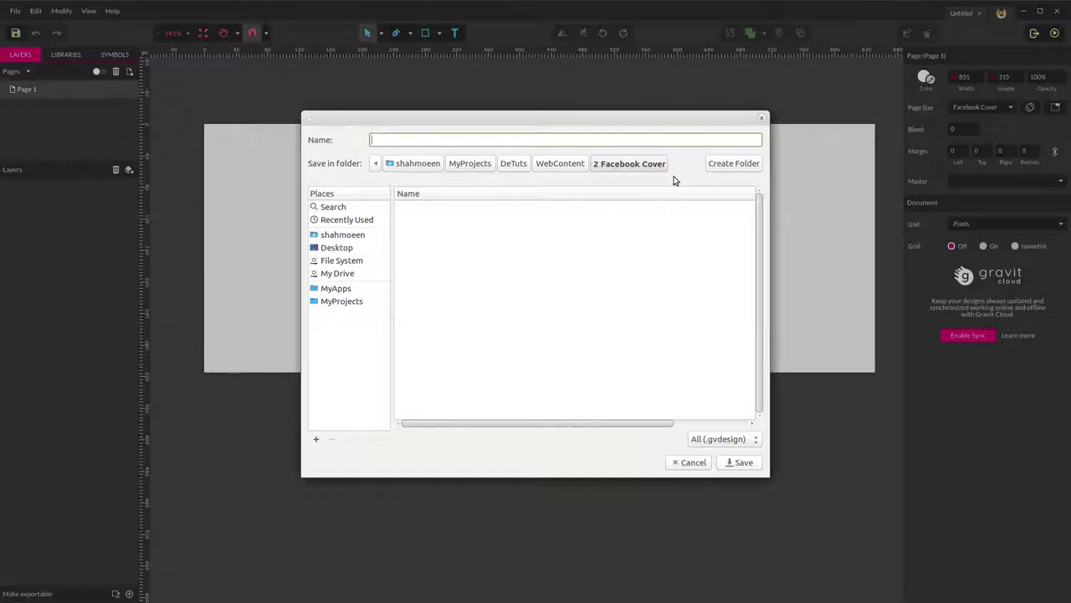
pyautogui.write('FBCover')
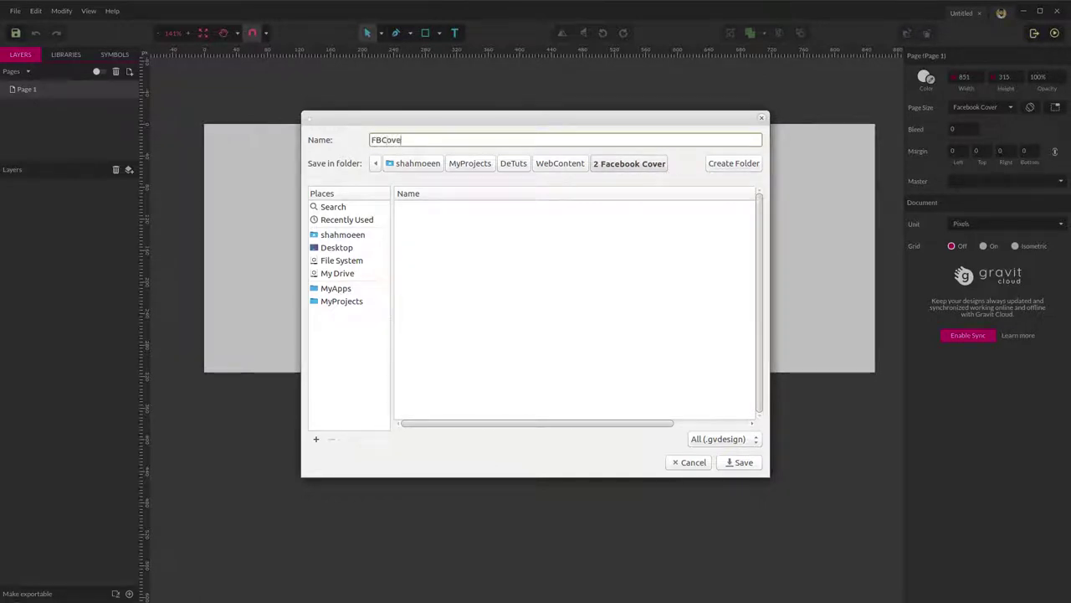
pyautogui.press('Return')
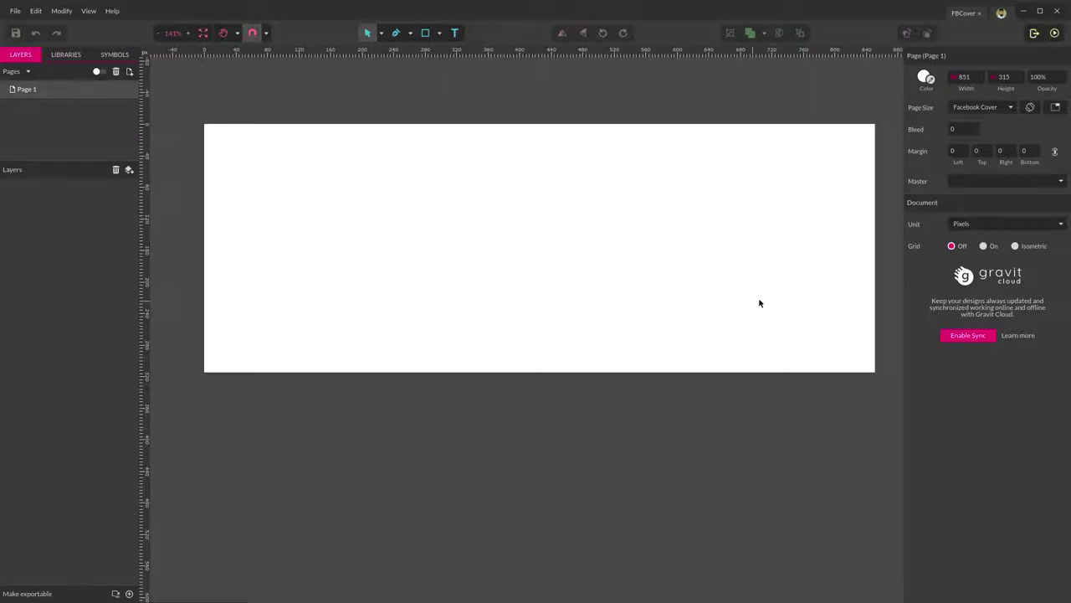
# Place the OLIESS0.jpg texture image onto the cover page.
pyautogui.scroll(1, 543, 165)
pyautogui.moveTo(2, 14)
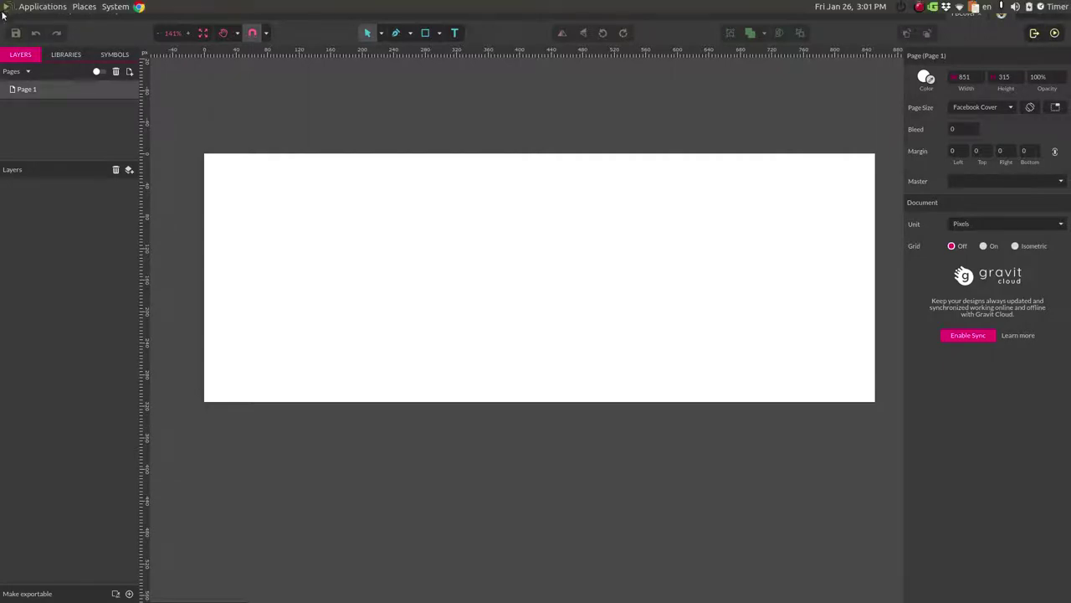
pyautogui.click(15, 10)
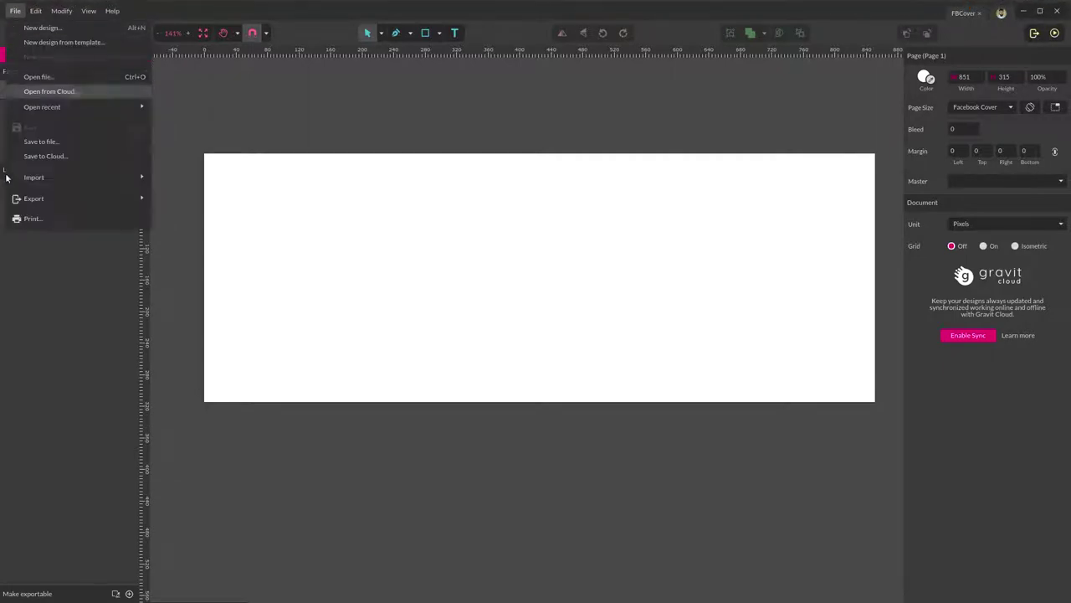
pyautogui.moveTo(79, 175)
pyautogui.click(178, 180)
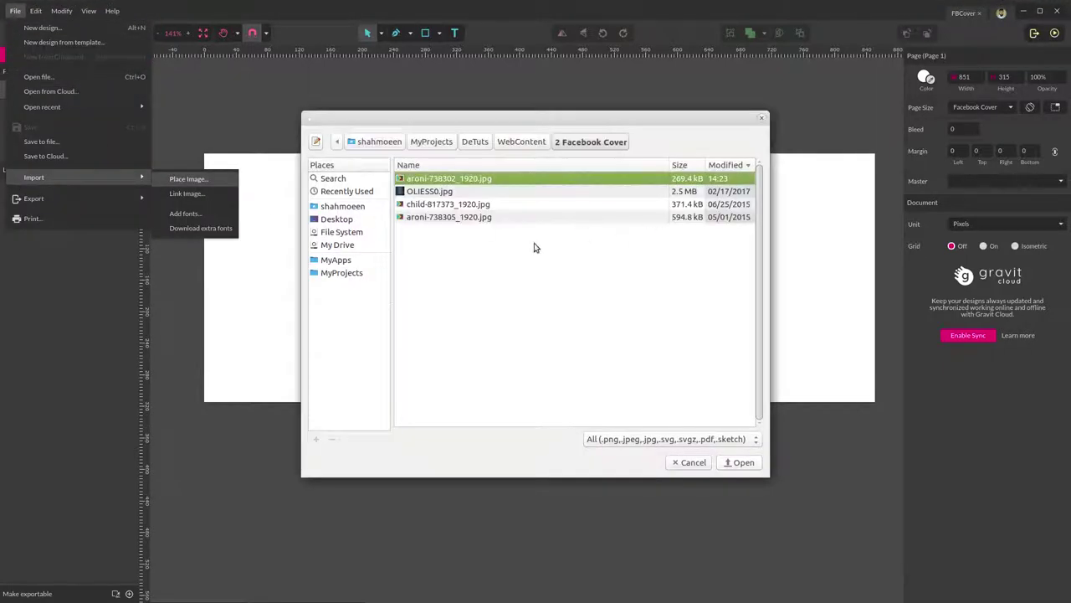
pyautogui.click(421, 192)
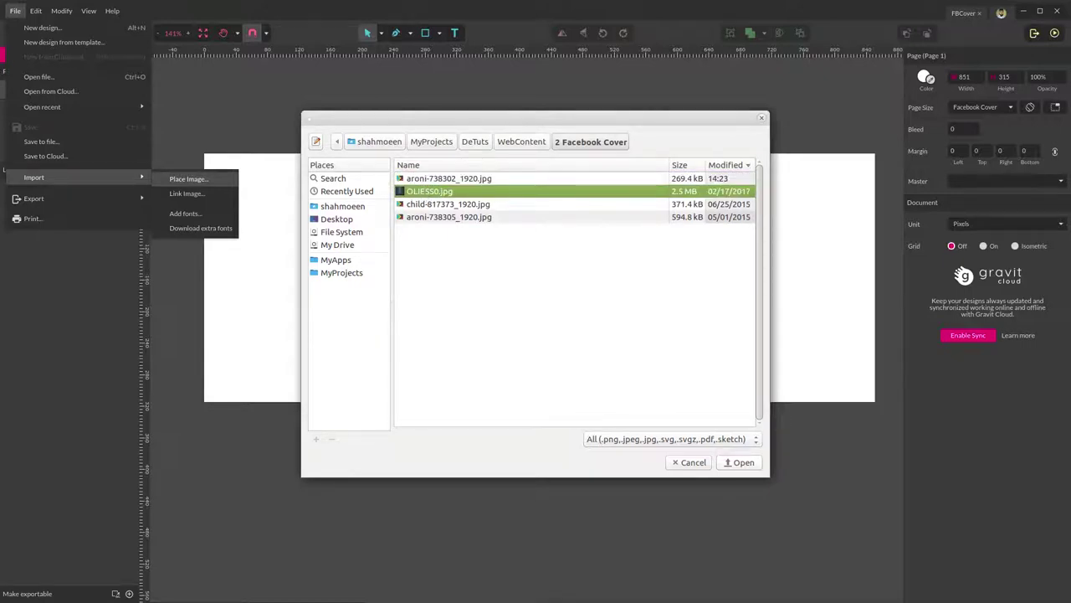
pyautogui.press('Return')
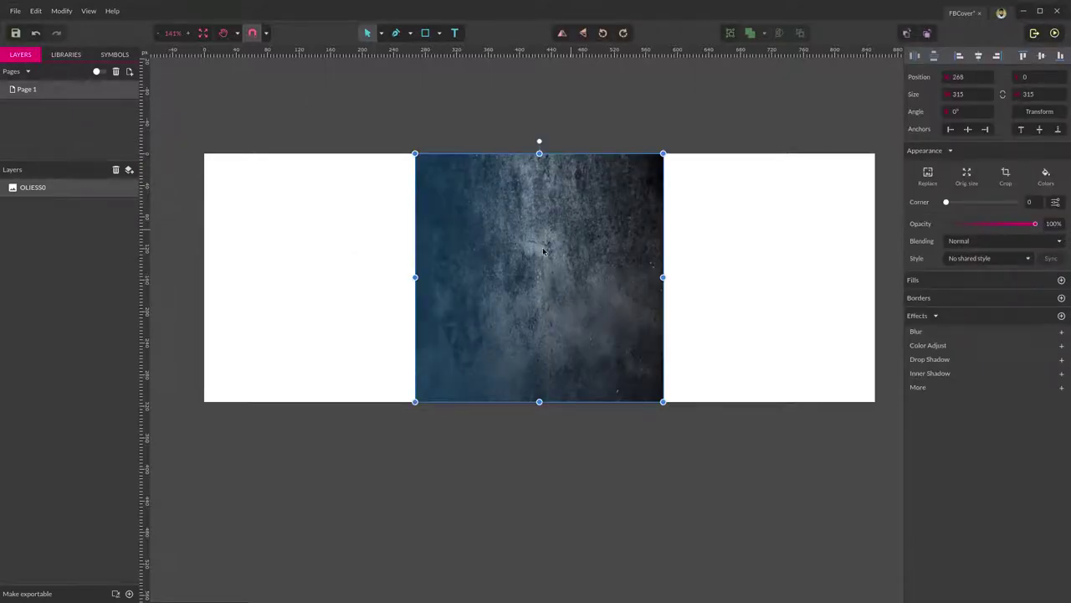
# Stretch the texture past the left, right and top page edges so it covers the page.
pyautogui.moveTo(415, 277); pyautogui.dragTo(199, 277)
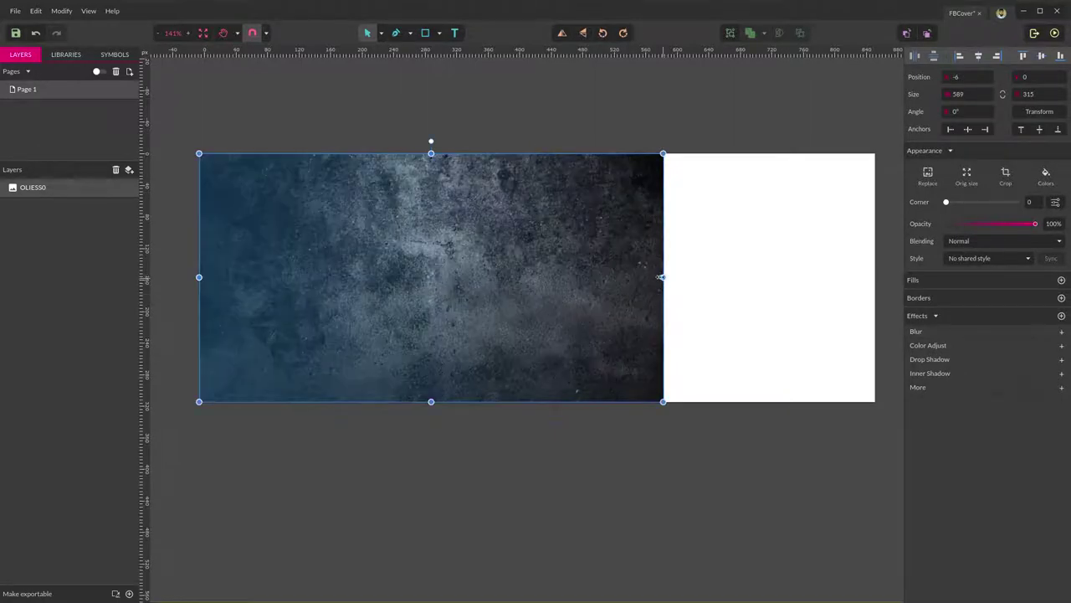
pyautogui.moveTo(663, 277); pyautogui.dragTo(884, 273)
pyautogui.click(599, 118)
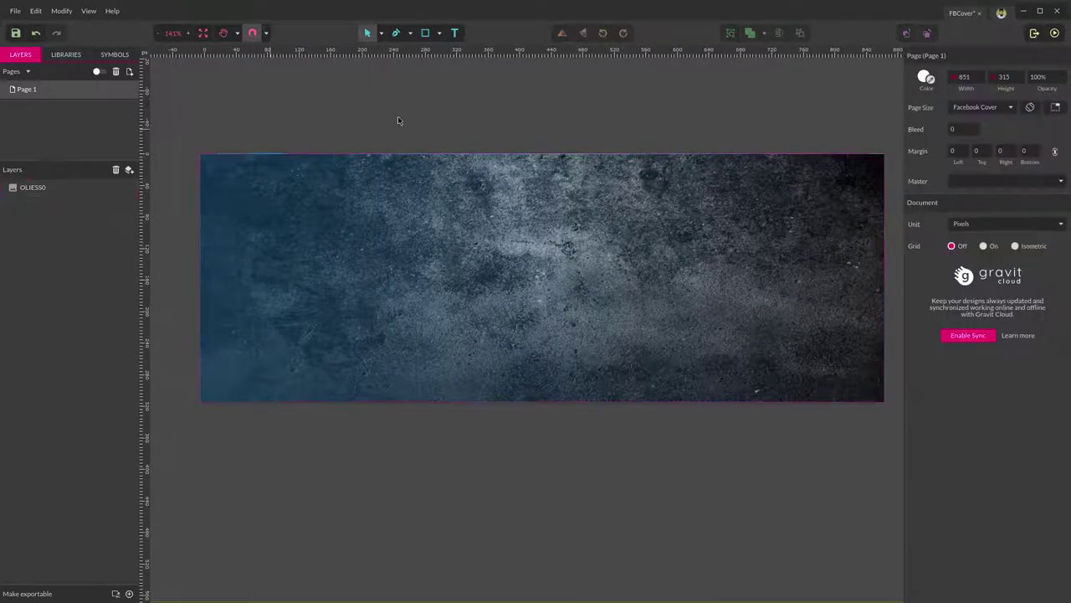
pyautogui.click(582, 163)
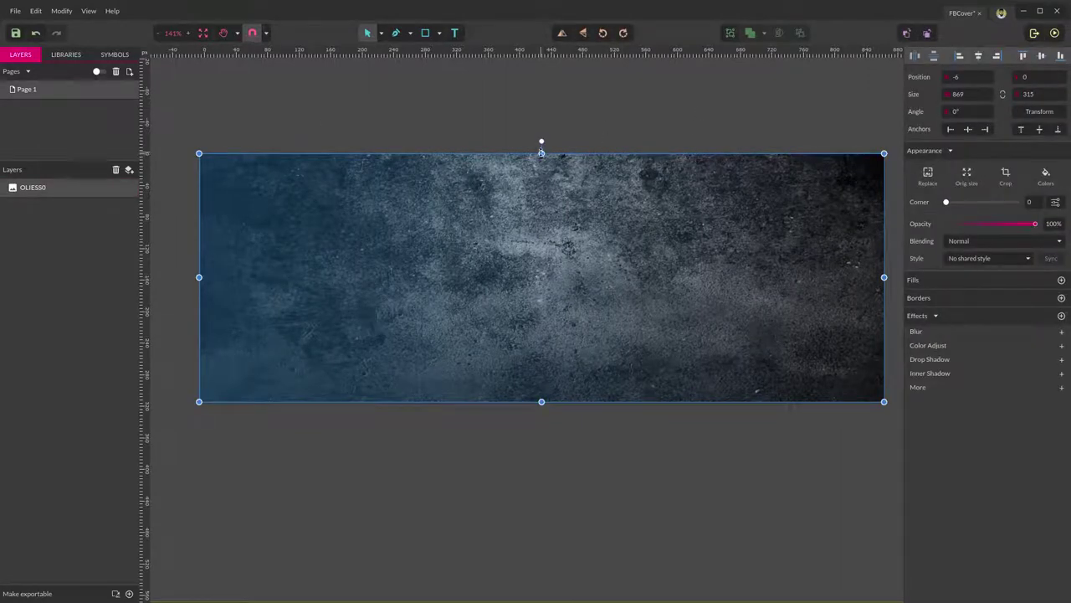
pyautogui.moveTo(542, 155); pyautogui.dragTo(541, 135)
pyautogui.moveTo(567, 249)
pyautogui.mouseDown()
pyautogui.moveTo(563, 269)
pyautogui.moveTo(566, 246)
pyautogui.mouseUp()
# Turn on Output View mode and reselect the OLIESS0 texture.
pyautogui.click(391, 518)
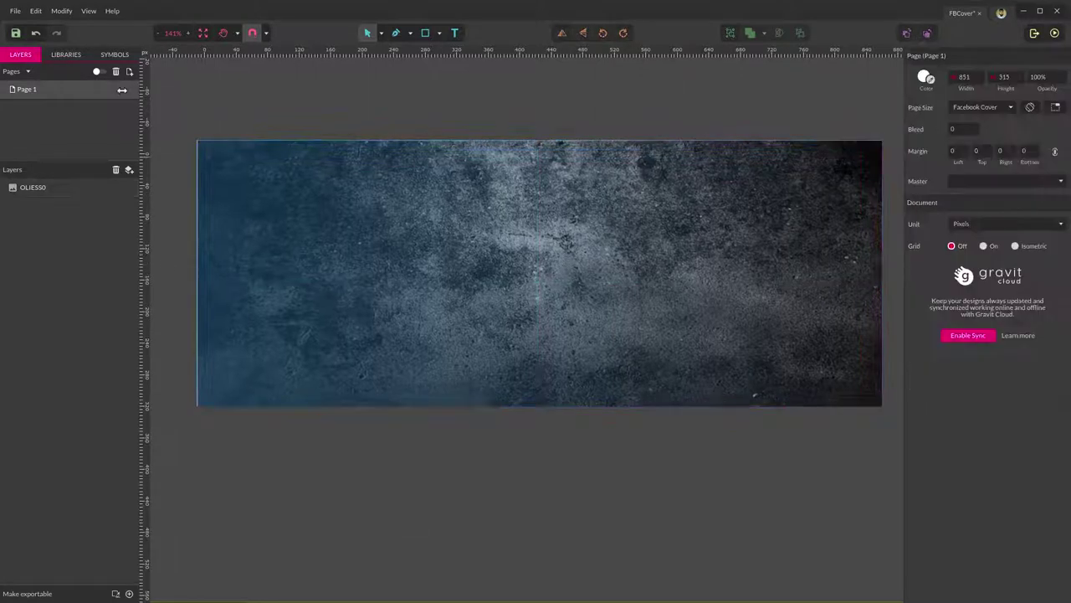
pyautogui.click(88, 11)
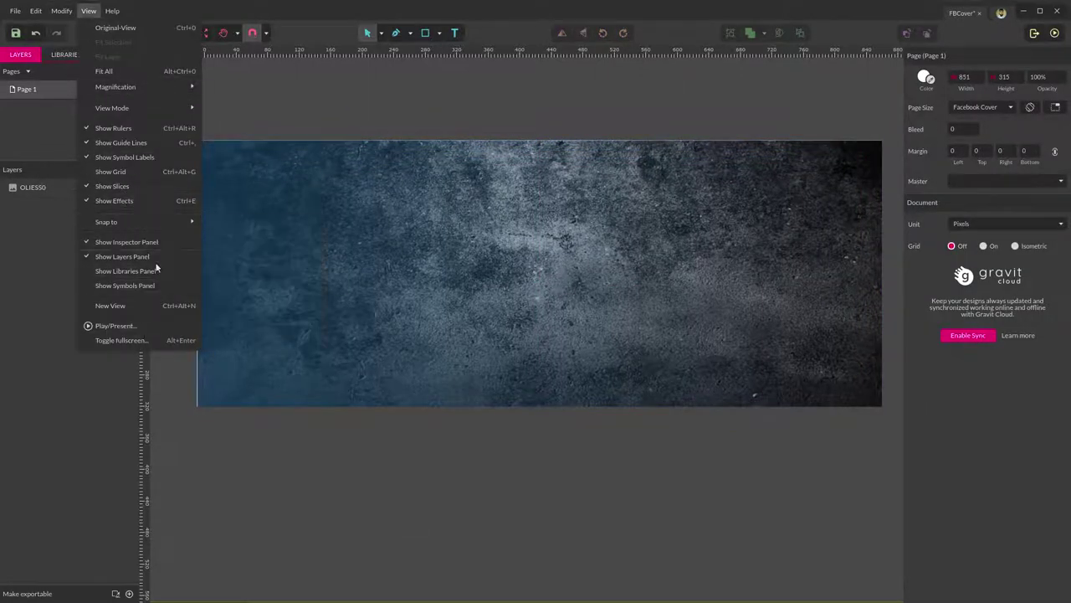
pyautogui.moveTo(170, 107)
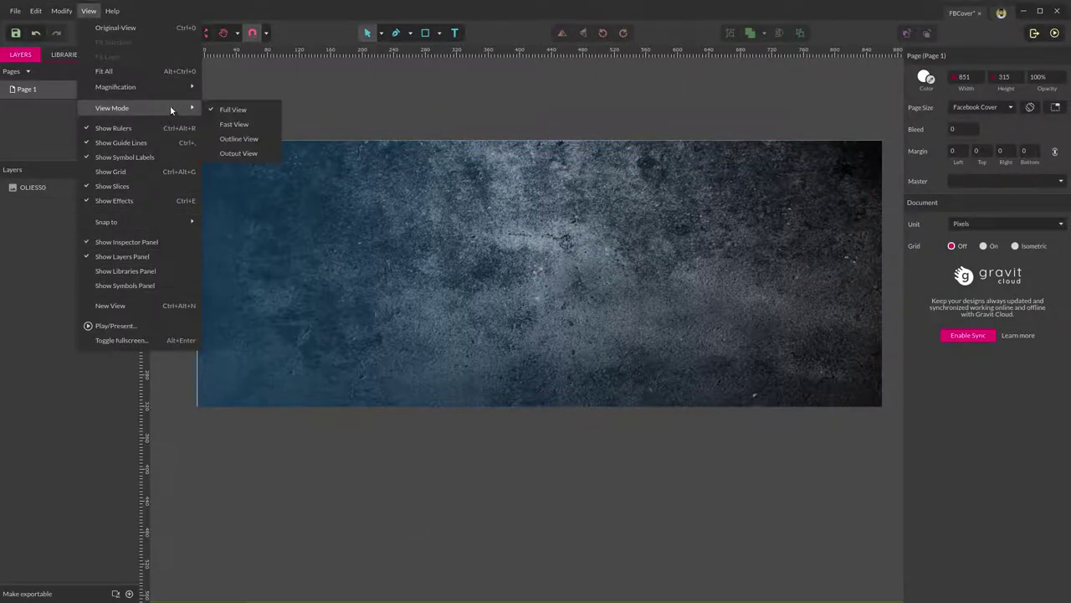
pyautogui.click(239, 154)
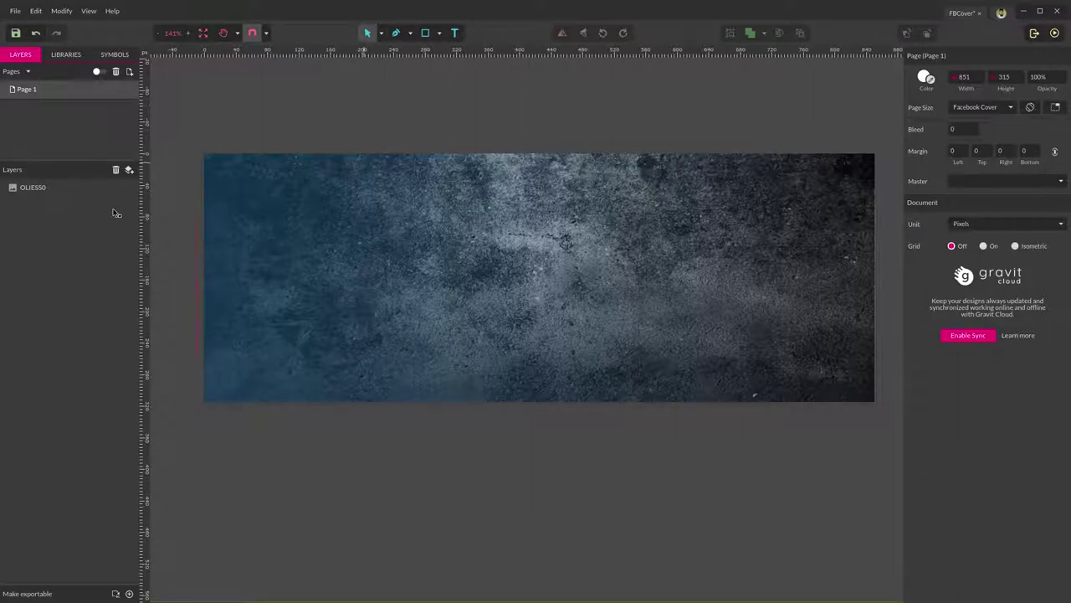
pyautogui.click(549, 207)
# Draw a rectangle slightly larger than the page over the texture.
pyautogui.click(461, 77)
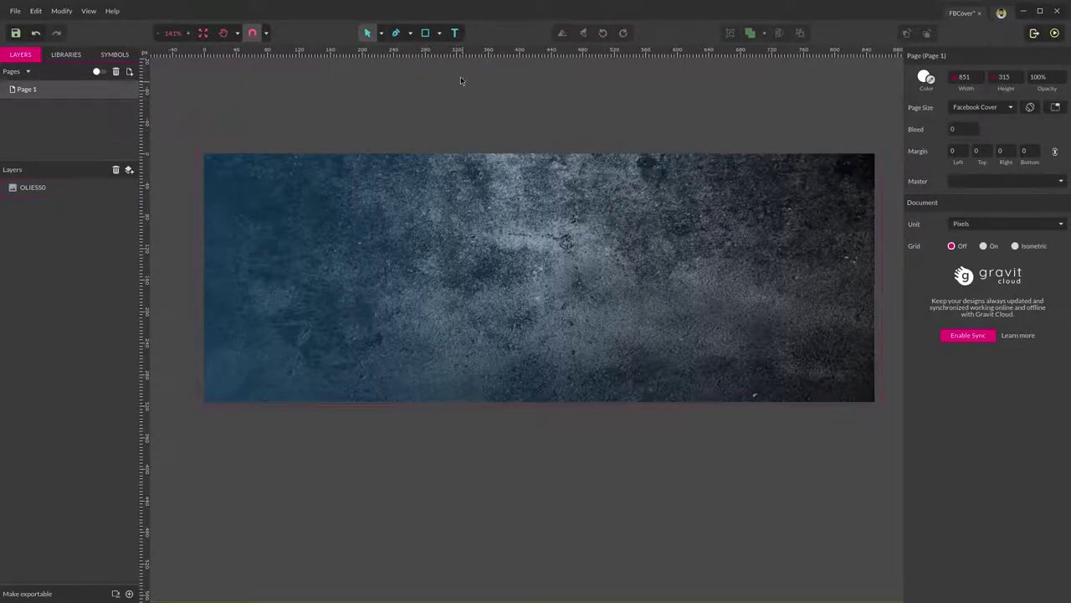
pyautogui.click(425, 33)
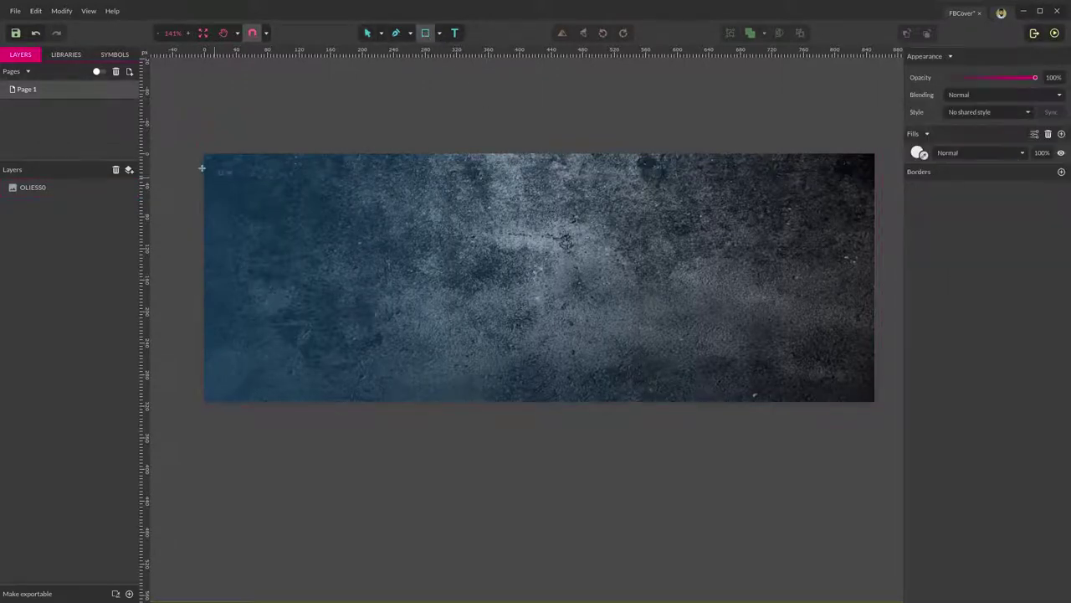
pyautogui.moveTo(197, 144); pyautogui.dragTo(751, 393)
pyautogui.moveTo(831, 395); pyautogui.dragTo(893, 415)
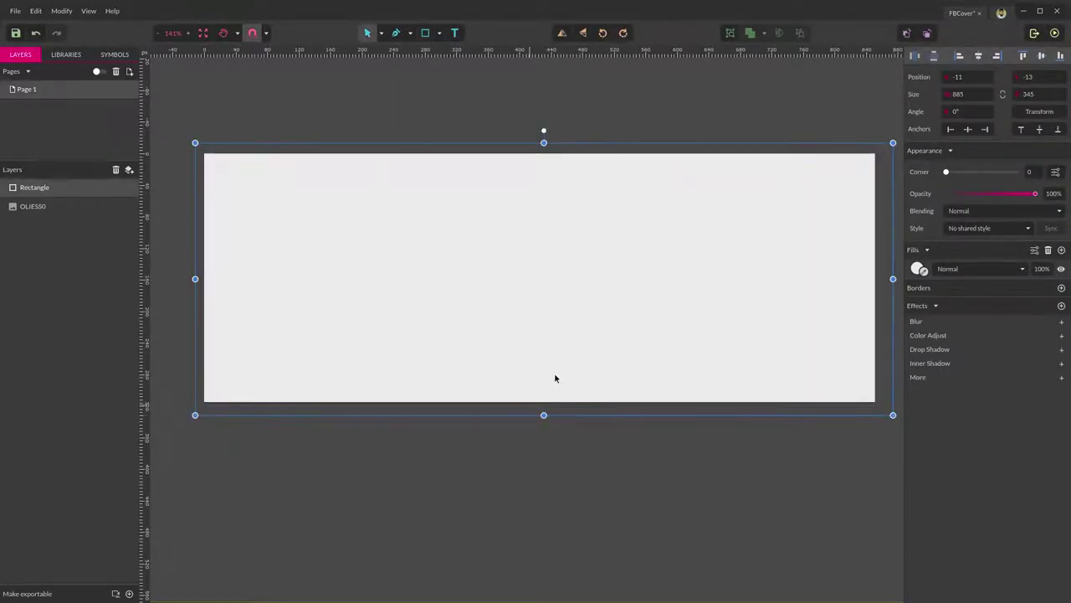
pyautogui.click(590, 125)
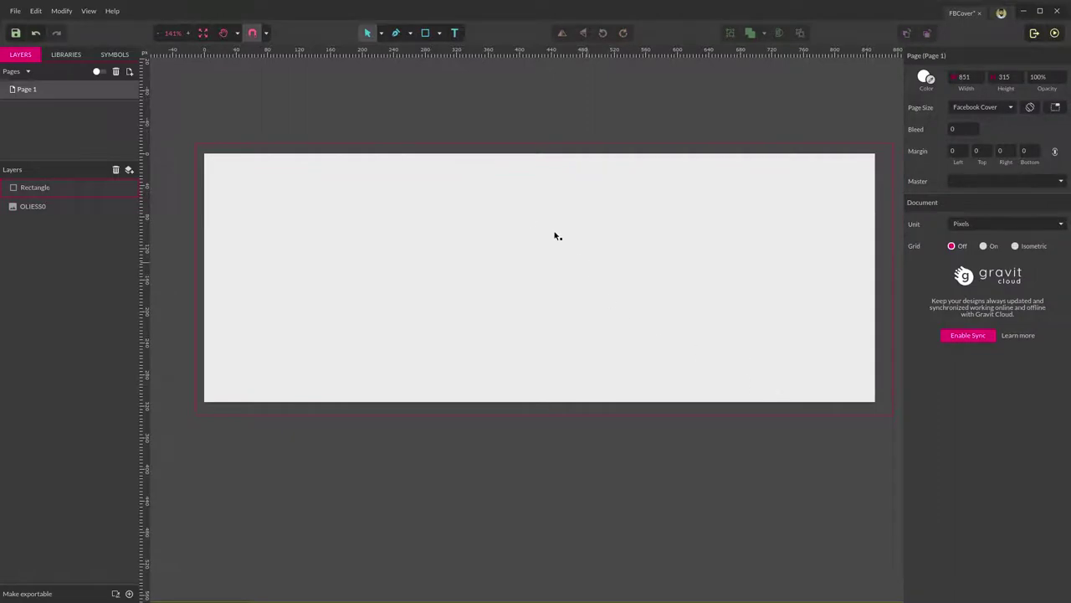
pyautogui.click(527, 220)
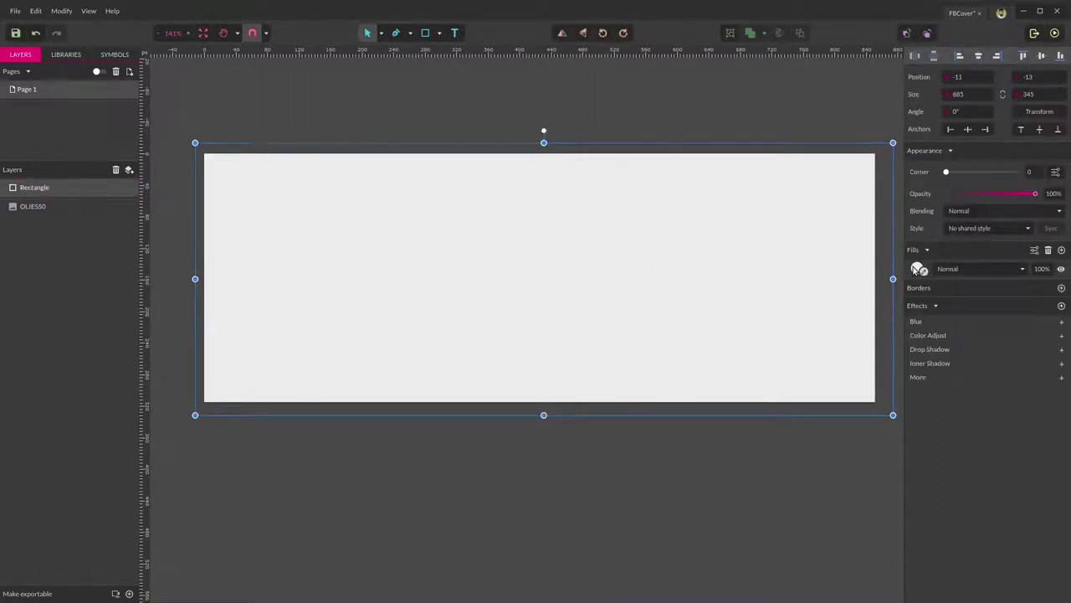
# Give the rectangle a radial gradient fill with Overlay blend mode.
pyautogui.click(915, 268)
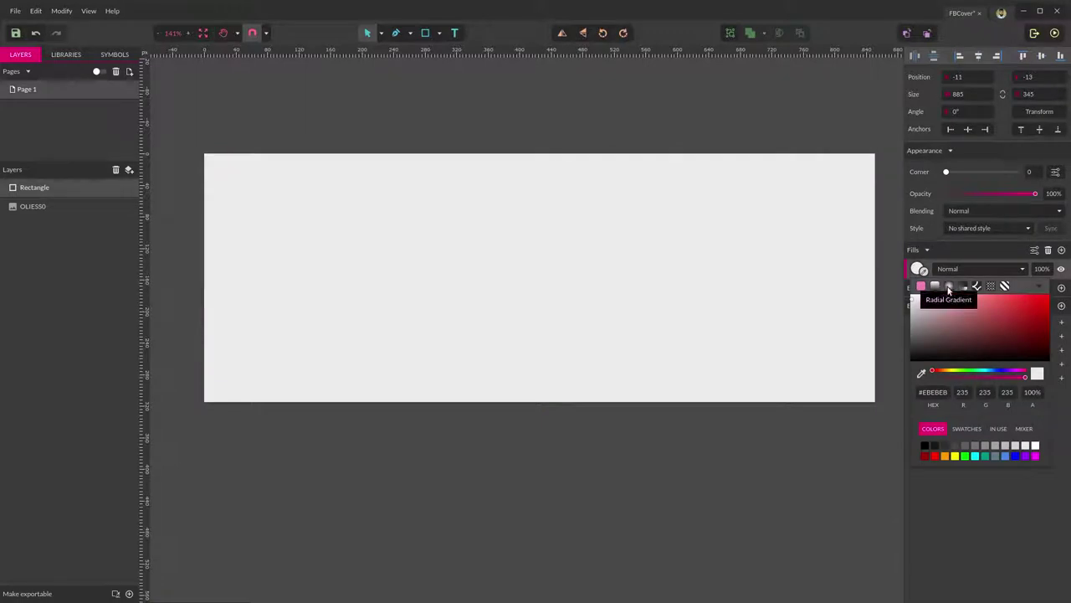
pyautogui.click(948, 286)
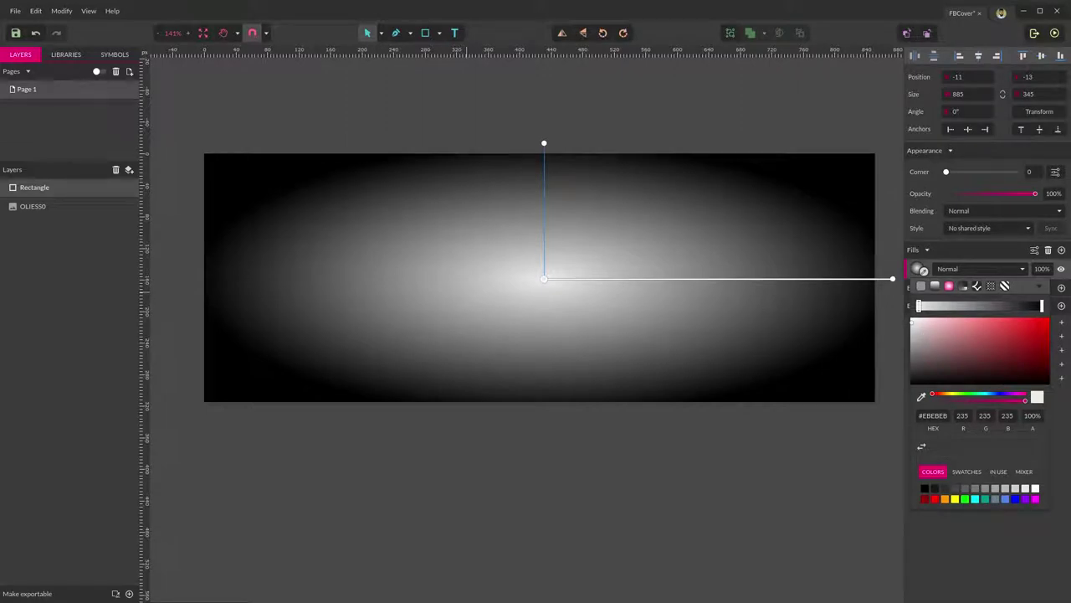
pyautogui.click(994, 270)
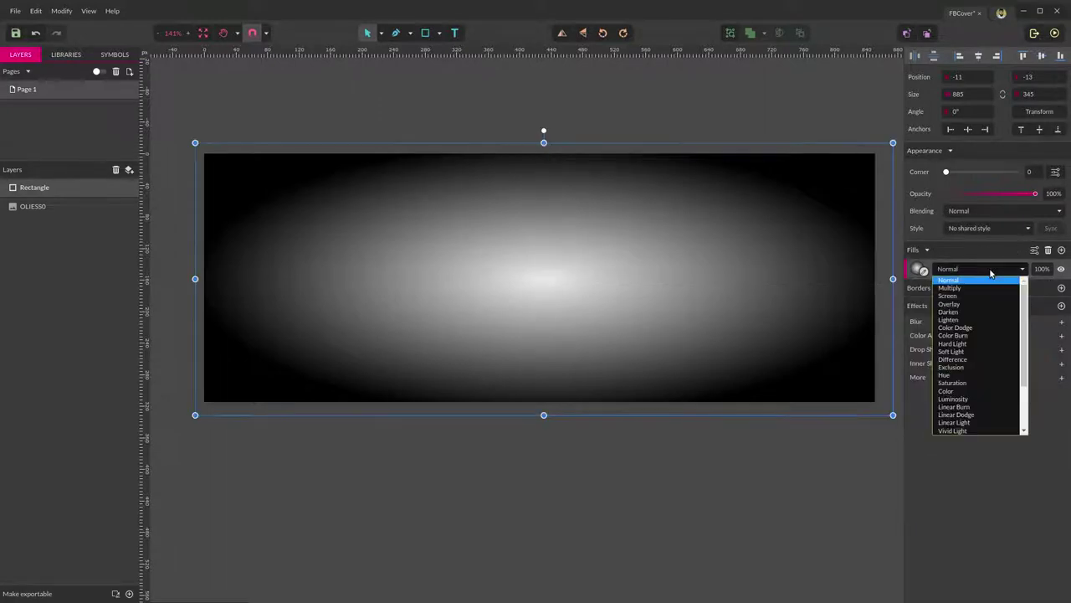
pyautogui.click(960, 306)
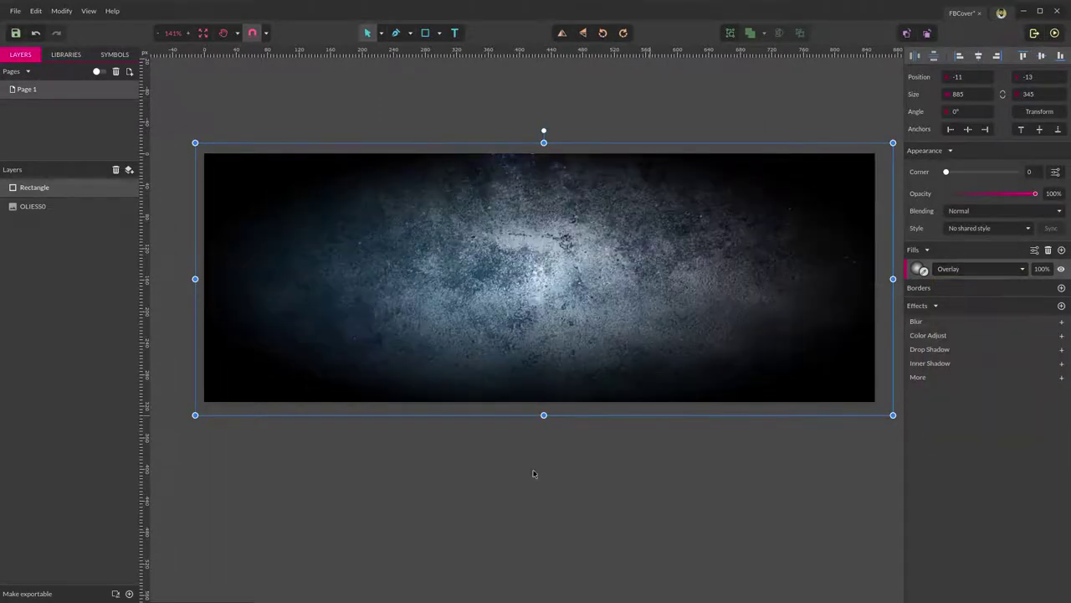
pyautogui.click(494, 535)
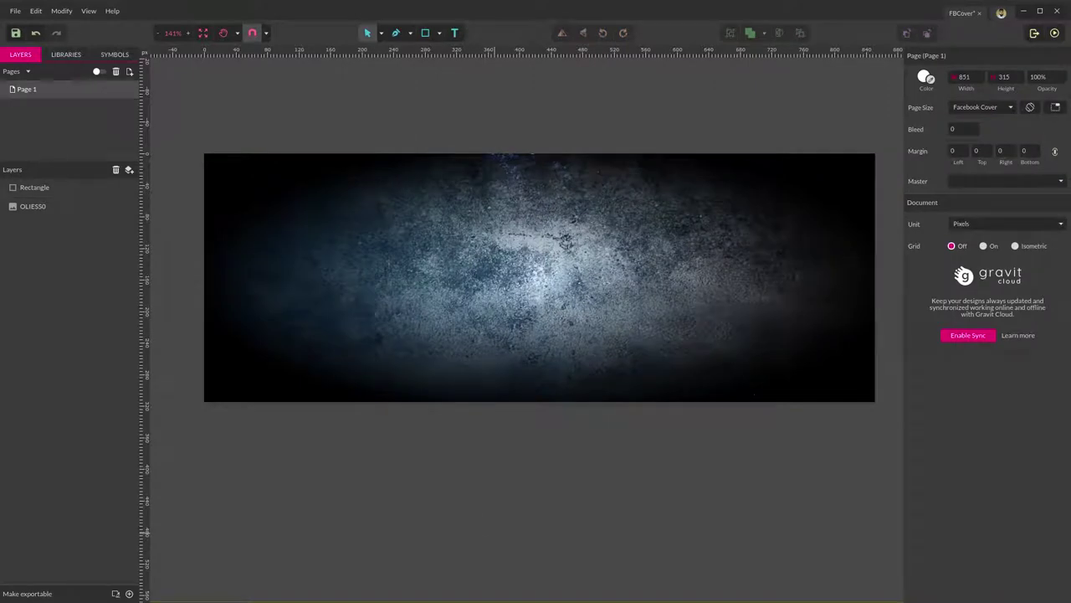
# Add a layer and rename Layer 0 to BG.
pyautogui.click(129, 170)
pyautogui.doubleClick(38, 186)
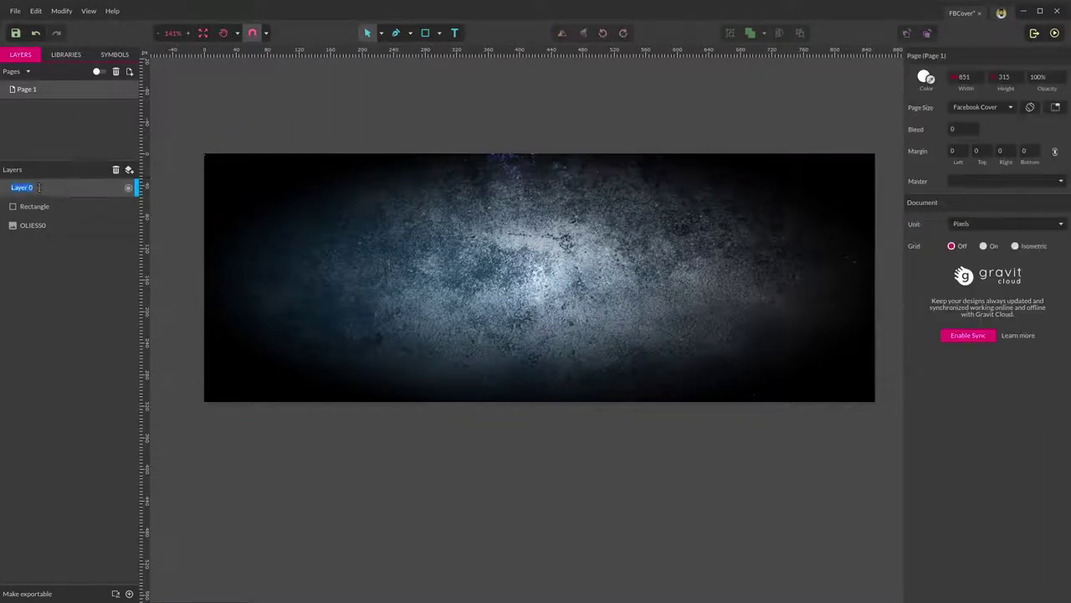
pyautogui.write('BG')
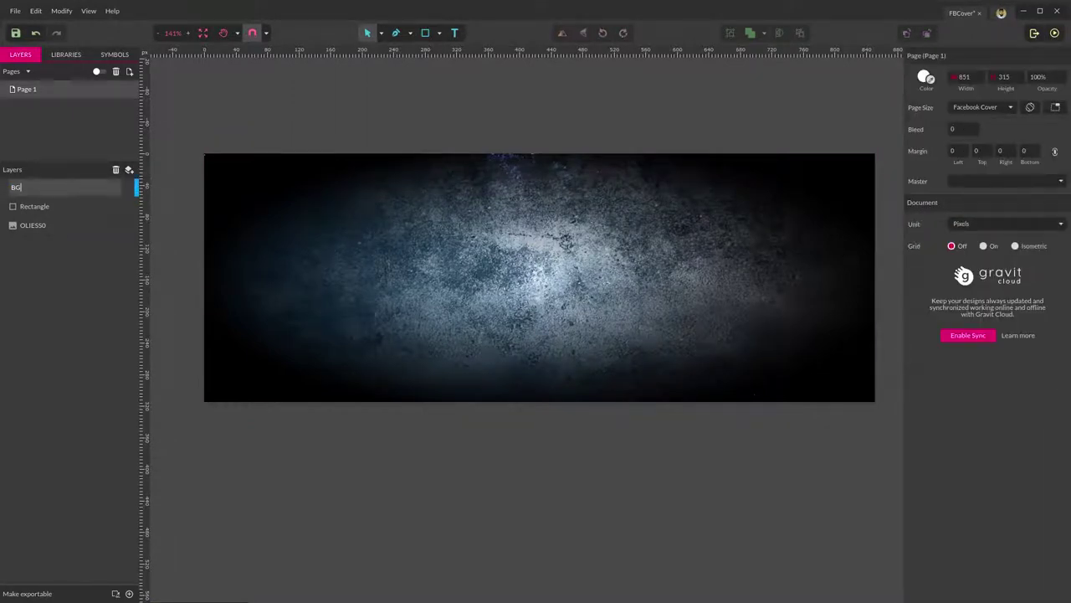
pyautogui.press('Return')
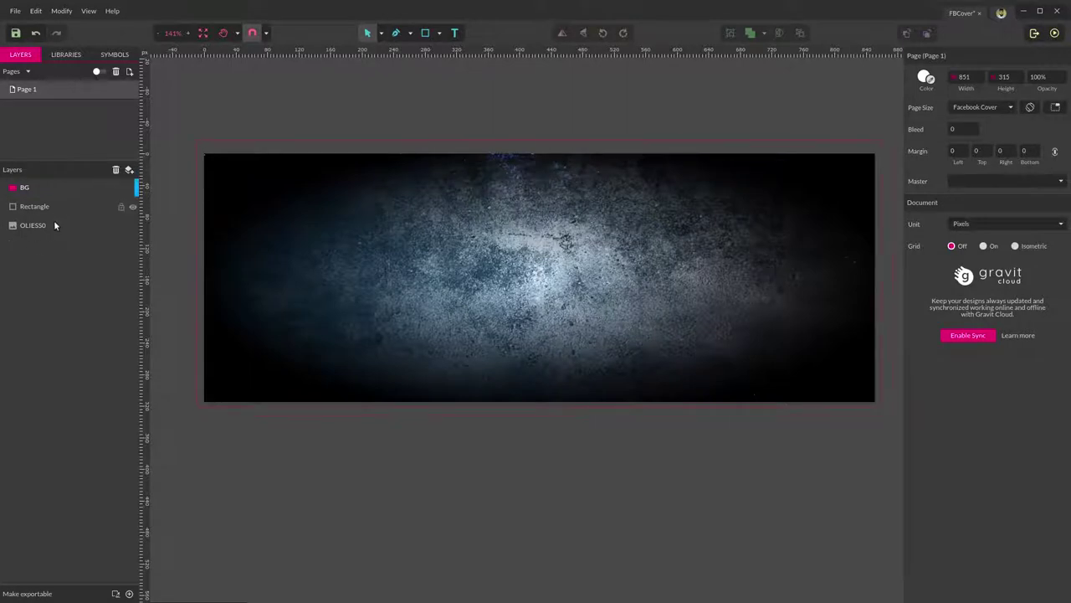
# Move the Rectangle and OLIESSO layers into BG, lock it, and add a vertical guide.
pyautogui.click(54, 222)
pyautogui.keyDown('shift'); pyautogui.click(53, 210); pyautogui.keyUp('shift')
pyautogui.moveTo(36, 208); pyautogui.dragTo(24, 187)
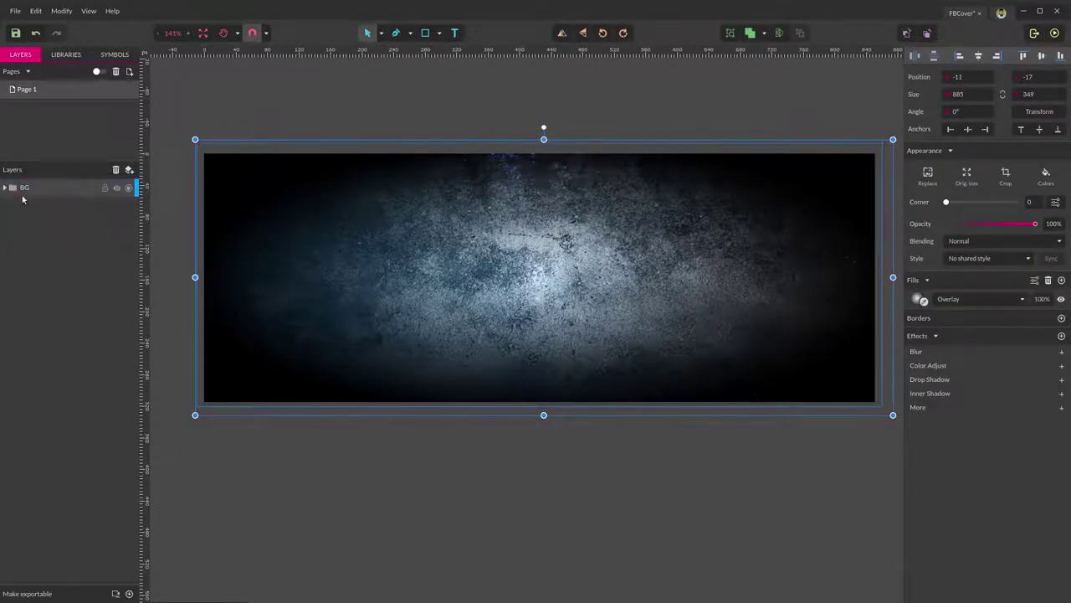
pyautogui.click(104, 187)
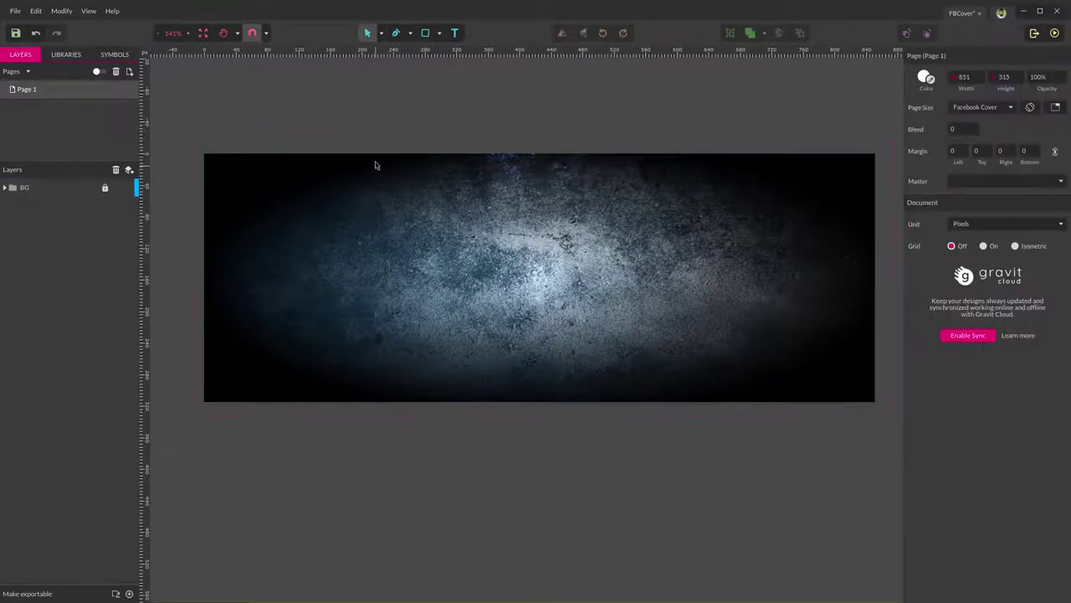
pyautogui.moveTo(376, 163); pyautogui.dragTo(633, 273)
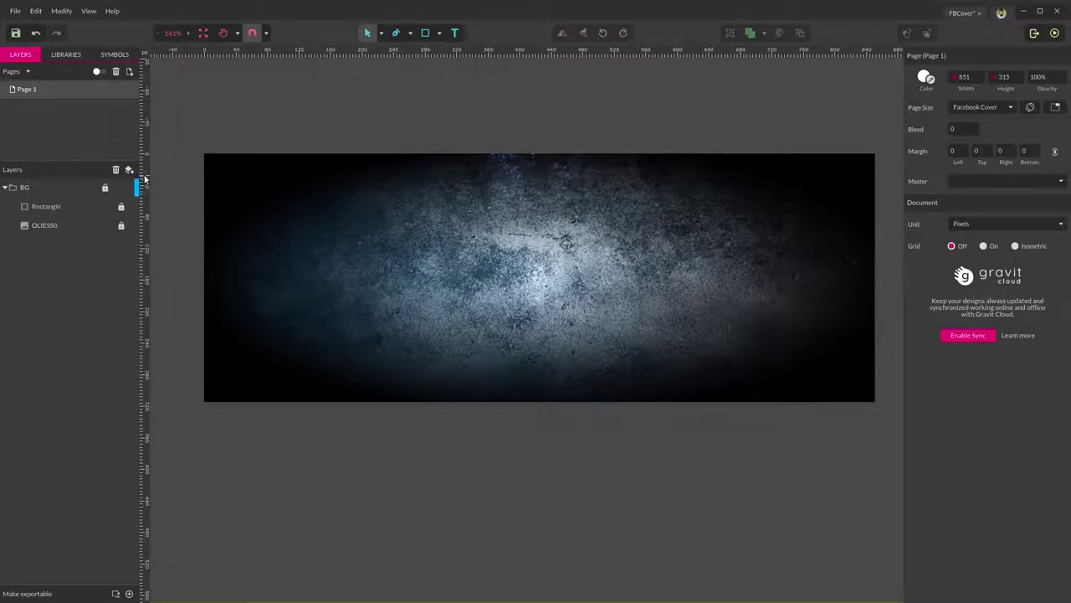
pyautogui.moveTo(144, 178); pyautogui.dragTo(365, 220)
# Draw a 120×120 square on the cover above the collapsed BG group.
pyautogui.click(6, 188)
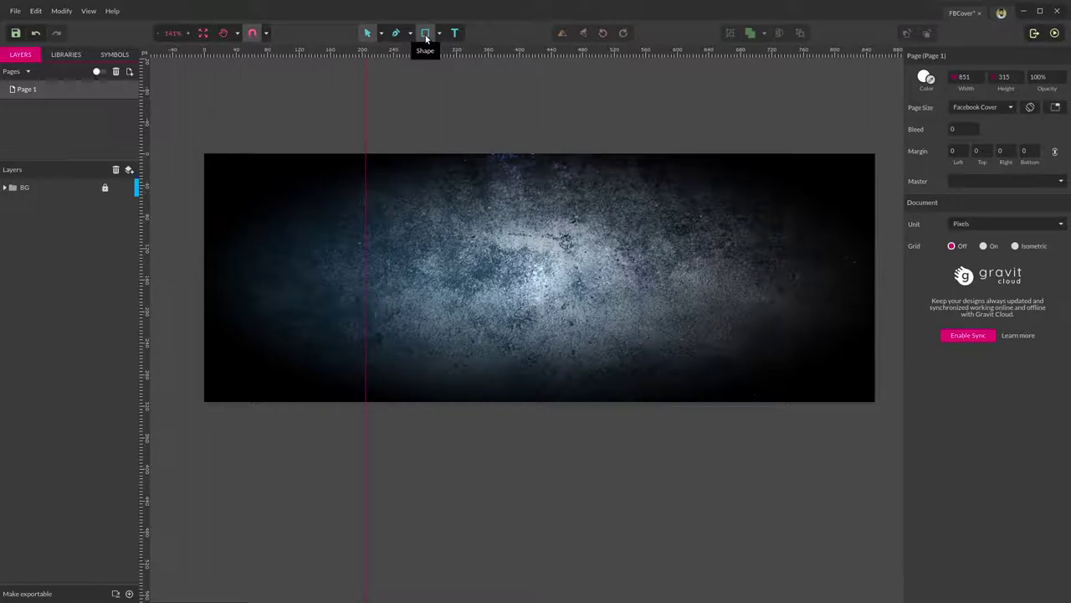
pyautogui.click(425, 35)
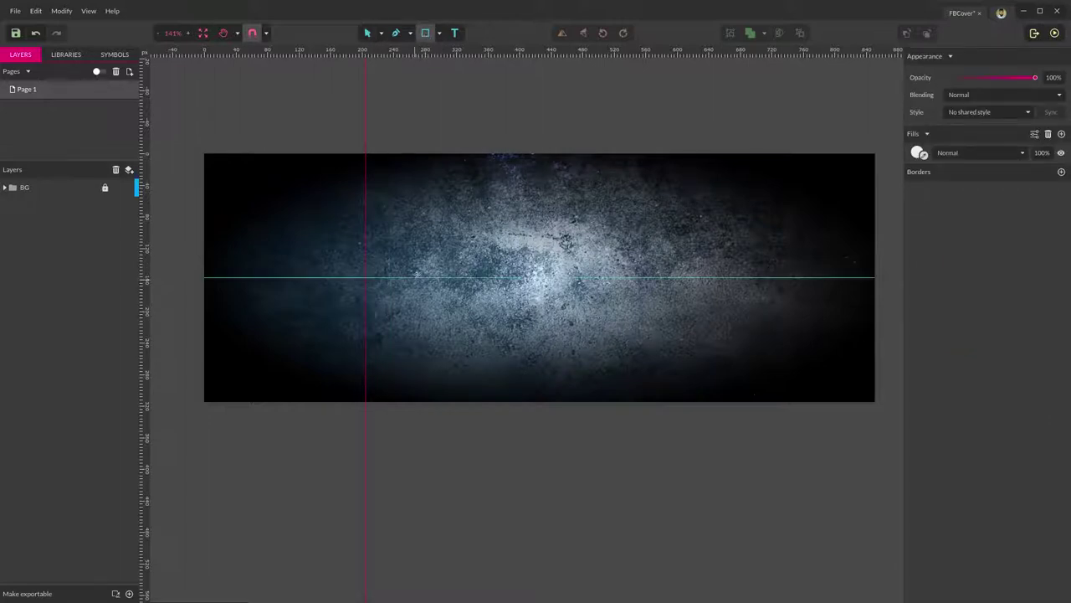
pyautogui.moveTo(405, 255)
pyautogui.mouseDown()
pyautogui.moveTo(490, 377)
pyautogui.moveTo(512, 359)
pyautogui.mouseUp()
pyautogui.click(968, 97)
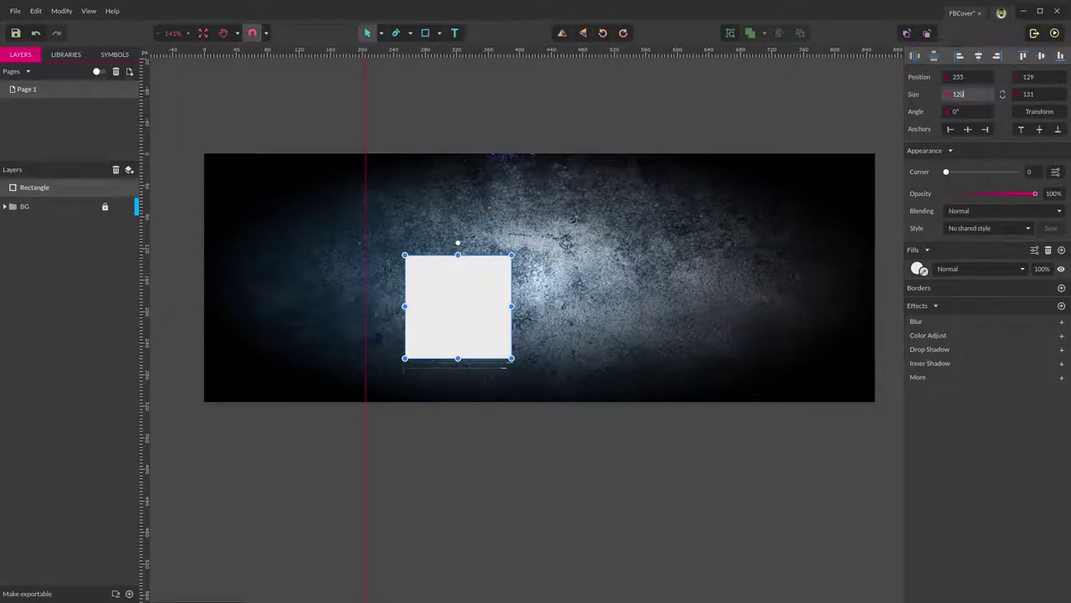
pyautogui.press('Tab')
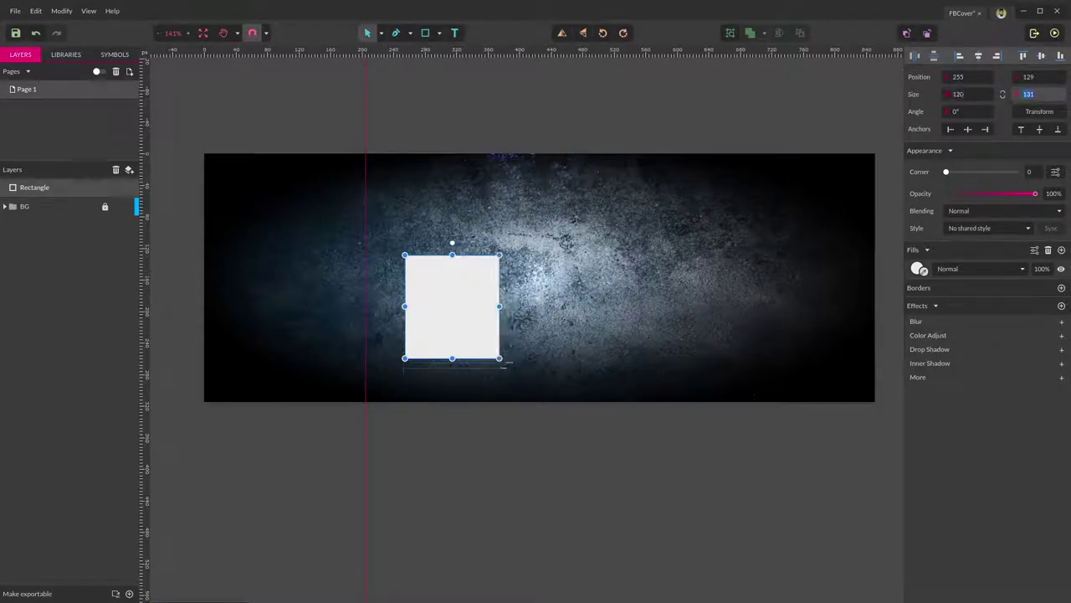
pyautogui.write('120')
pyautogui.press('Return')
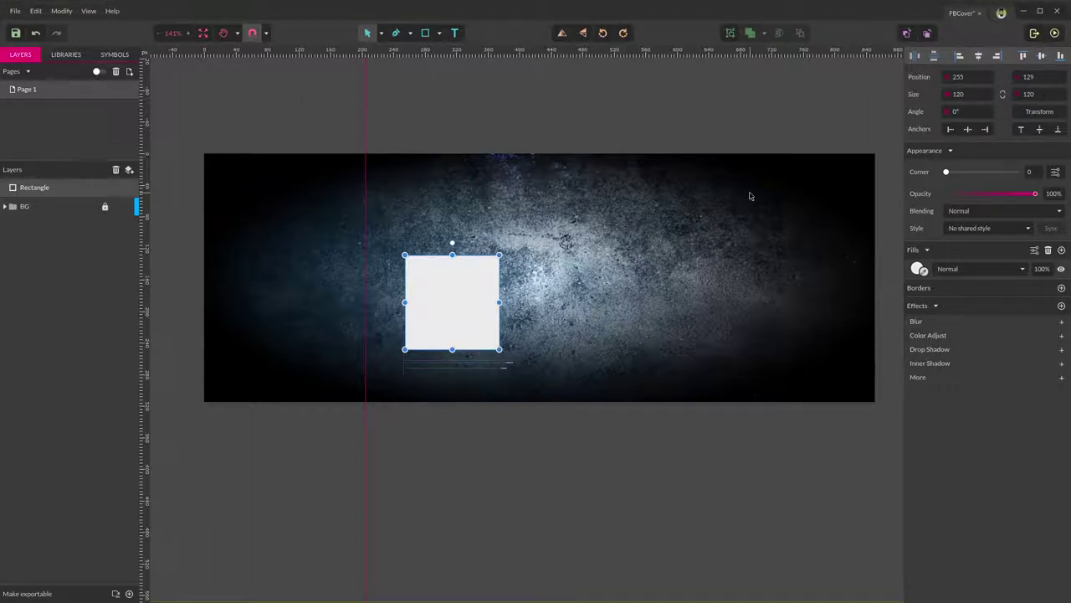
pyautogui.click(527, 406)
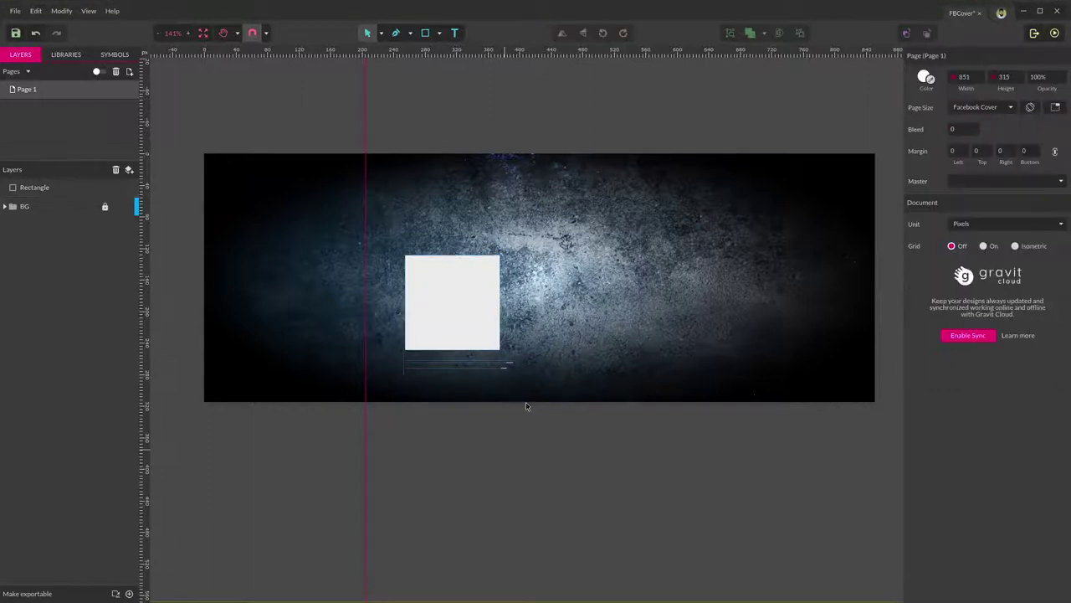
pyautogui.click(479, 302)
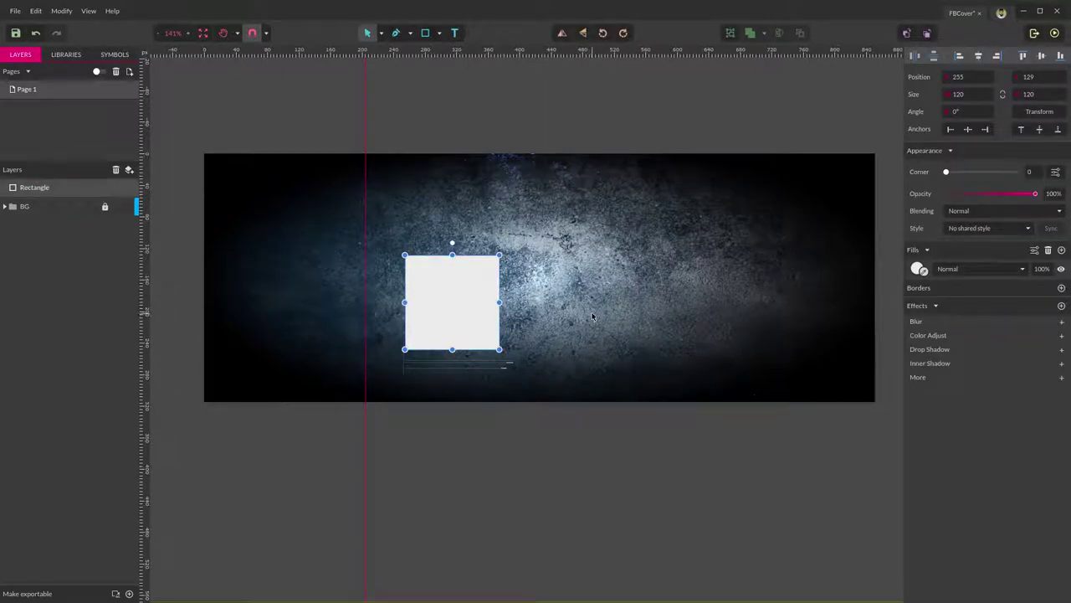
# Duplicate the square and resize the copy to 125×125.
pyautogui.hotkey('ctrl', 'd')
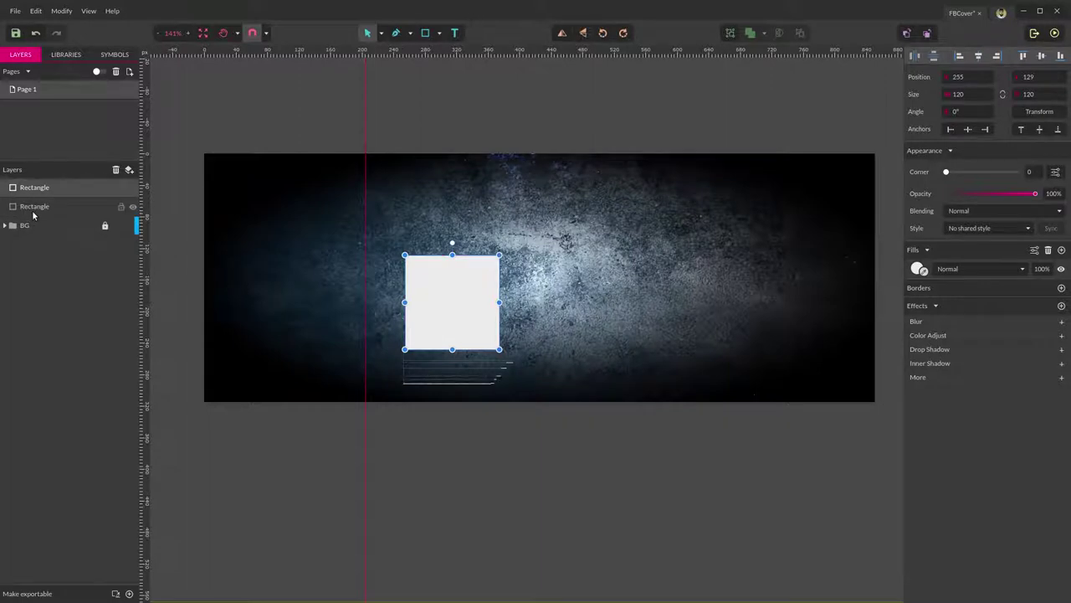
pyautogui.click(38, 209)
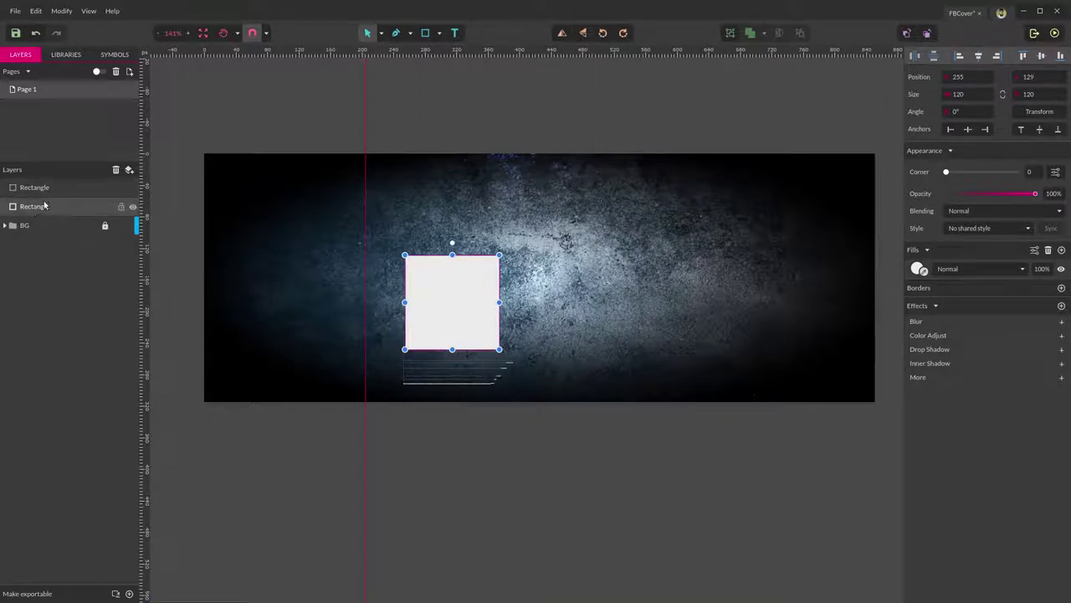
pyautogui.click(967, 96)
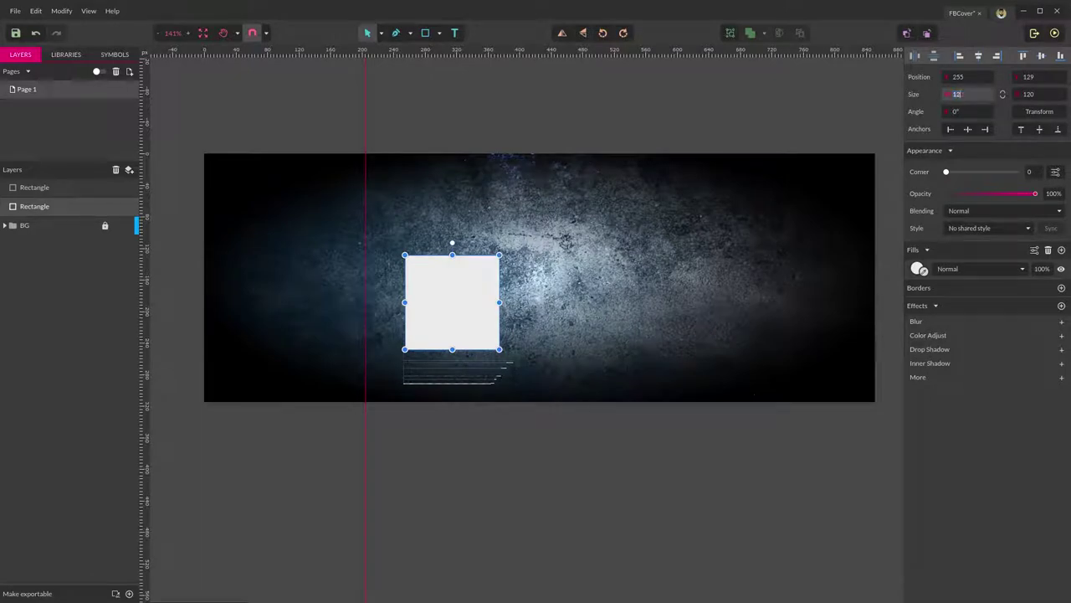
pyautogui.write('125')
pyautogui.press('Tab')
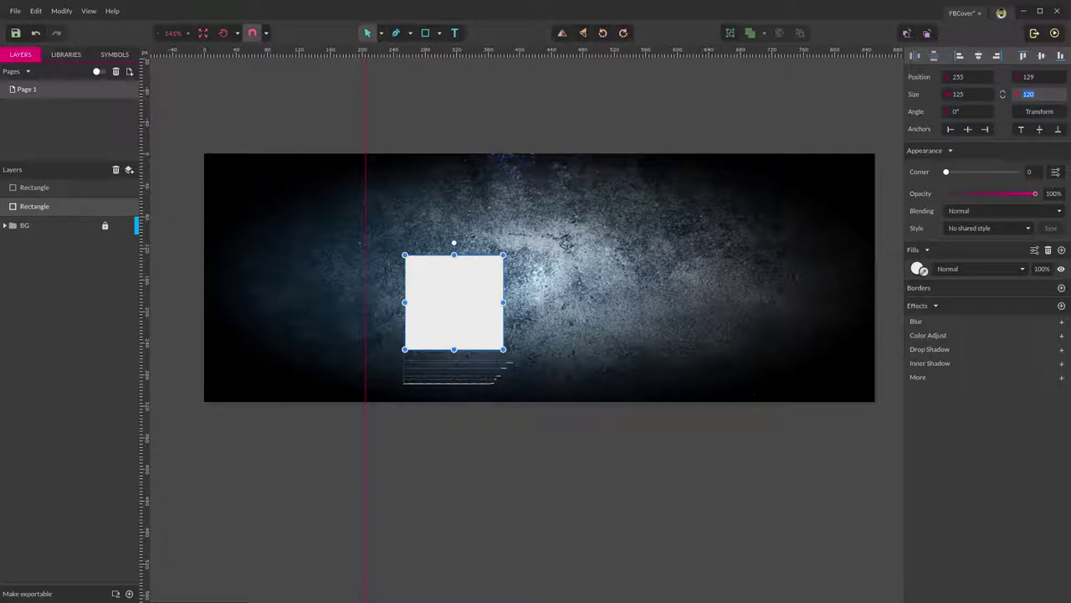
pyautogui.write('125')
pyautogui.press('Return')
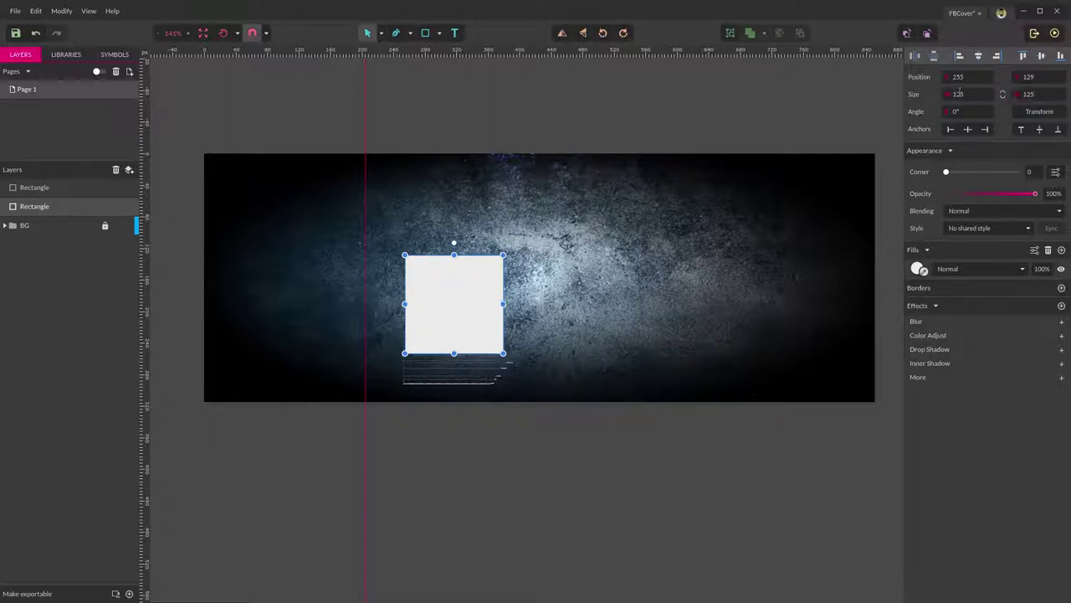
pyautogui.click(536, 476)
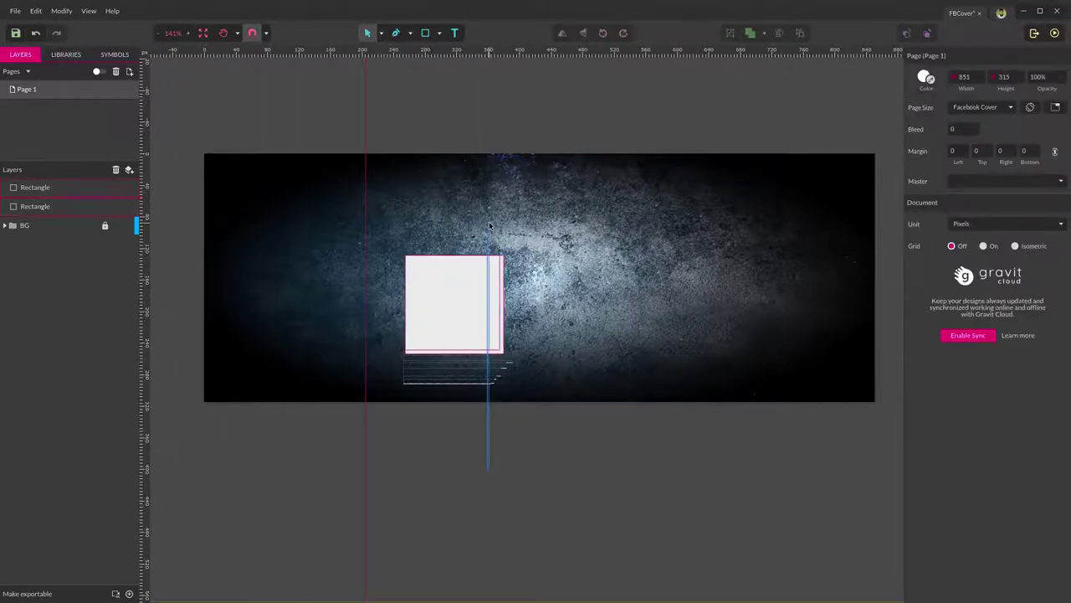
pyautogui.click(486, 327)
pyautogui.click(499, 464)
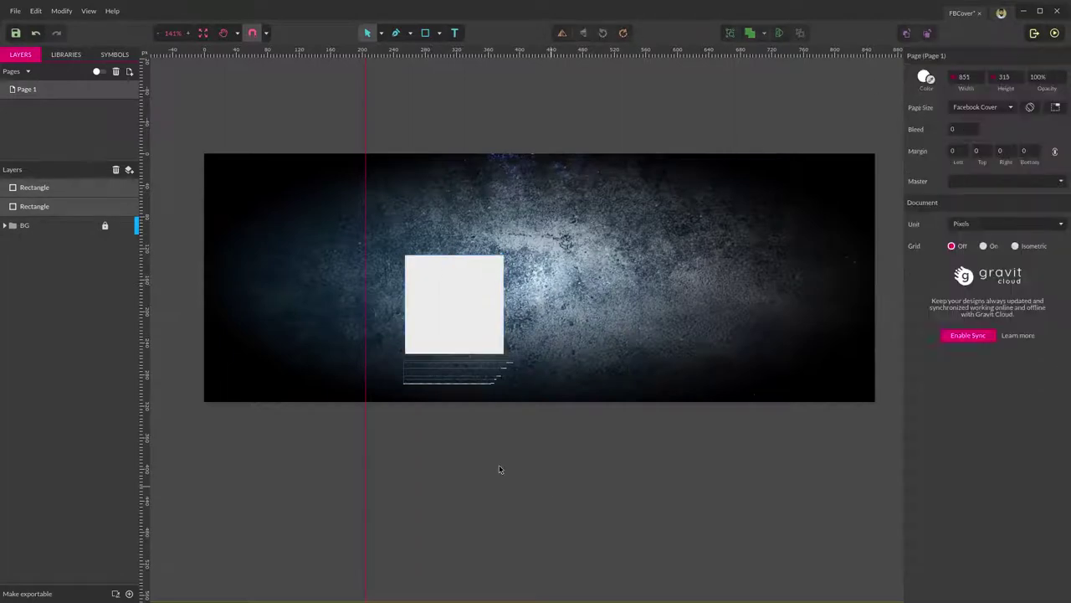
pyautogui.click(37, 210)
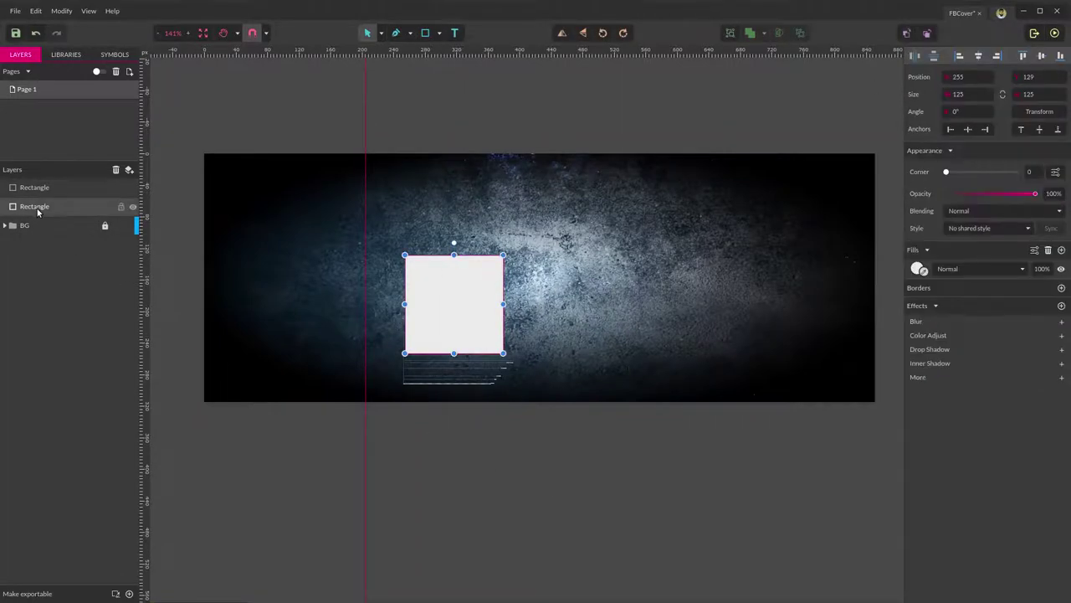
# Rename the larger square layer to Border.
pyautogui.doubleClick(36, 207)
pyautogui.write('Border')
pyautogui.press('Return')
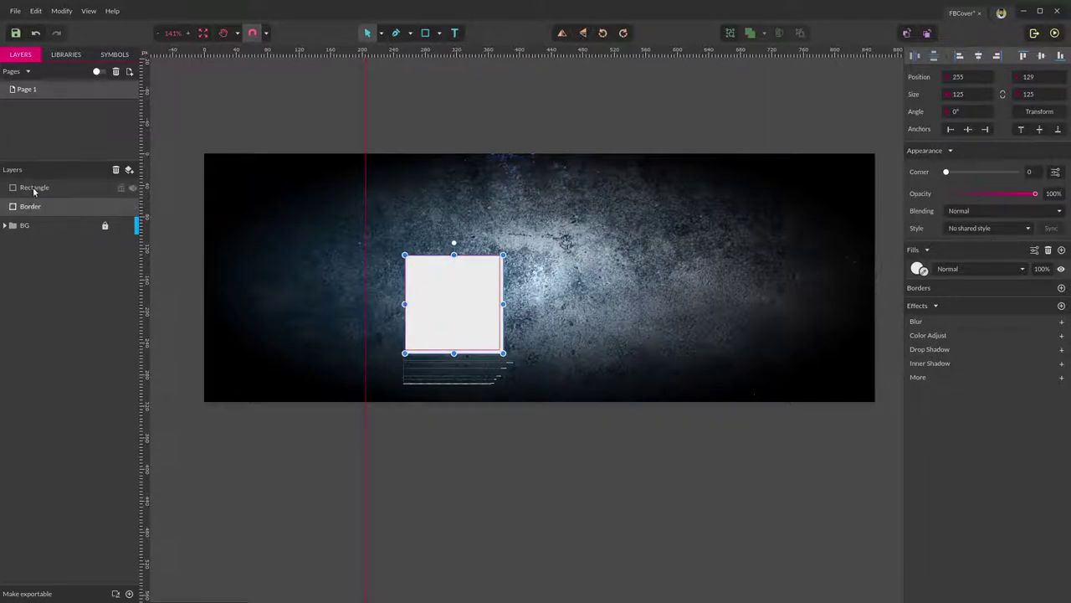
# Rename the smaller square layer to Holder and check selecting the squares on the cover.
pyautogui.click(34, 189)
pyautogui.doubleClick(38, 187)
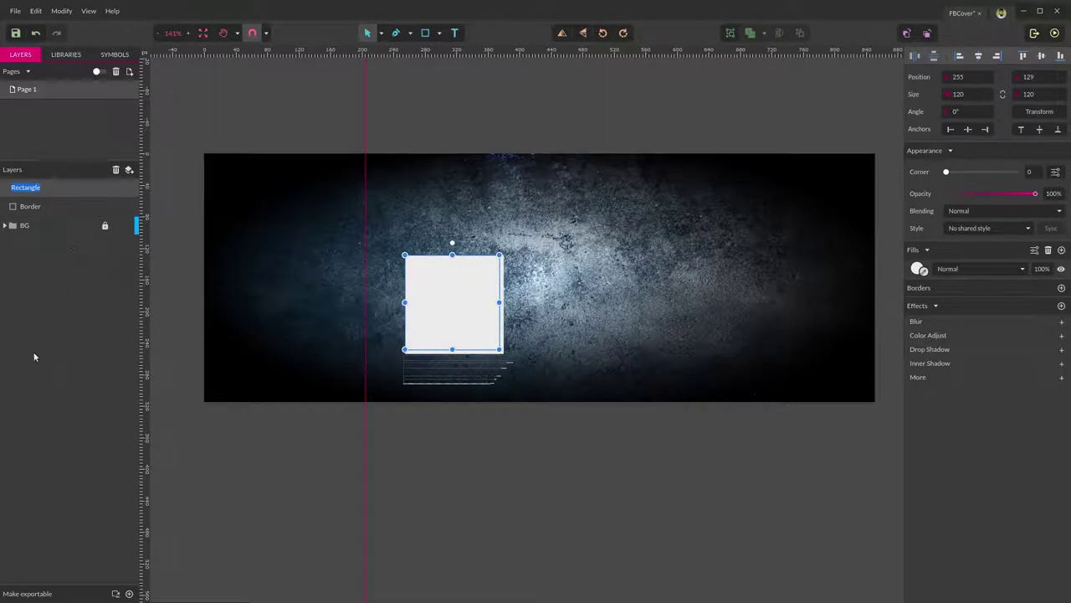
pyautogui.write('Holder')
pyautogui.press('Return')
pyautogui.click(475, 505)
pyautogui.moveTo(611, 205); pyautogui.dragTo(395, 387)
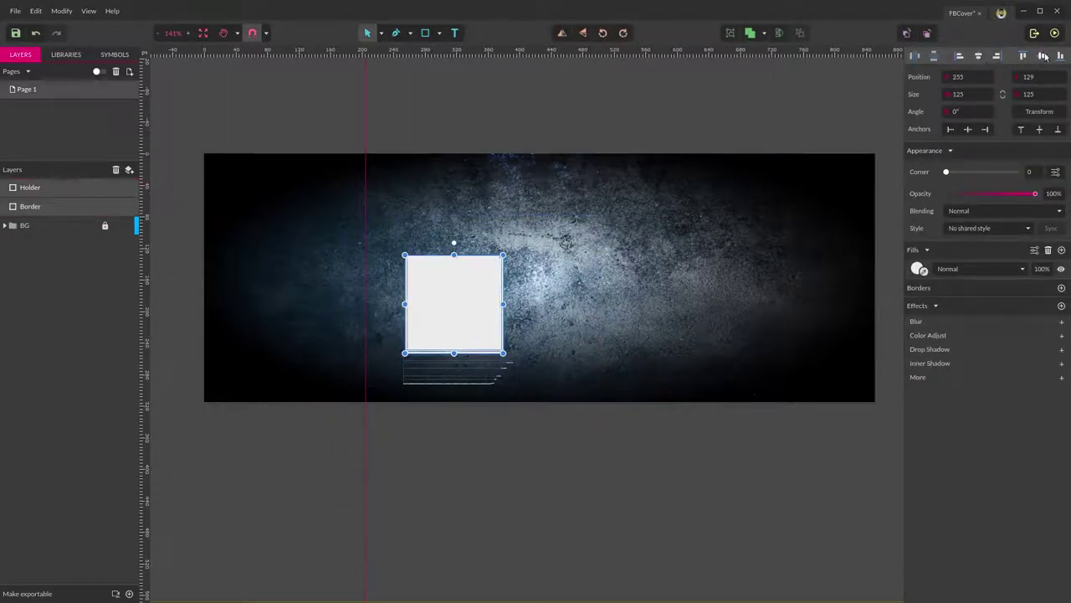
pyautogui.click(586, 192)
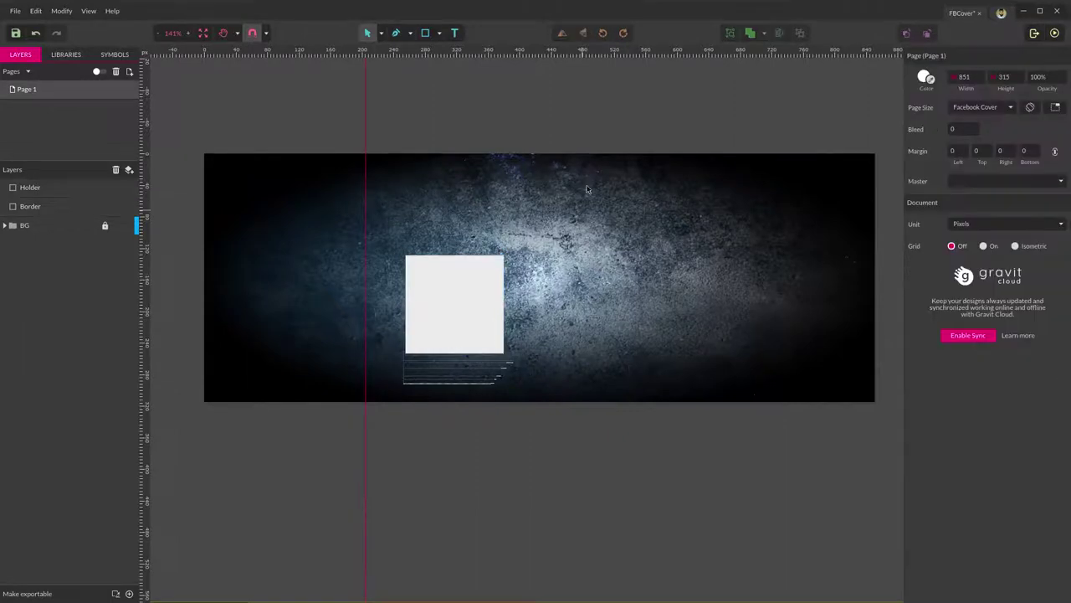
pyautogui.moveTo(583, 202); pyautogui.dragTo(326, 507)
pyautogui.click(536, 456)
# Place the aroni-738302_1920.jpg photo on the cover.
pyautogui.click(15, 11)
pyautogui.moveTo(109, 198)
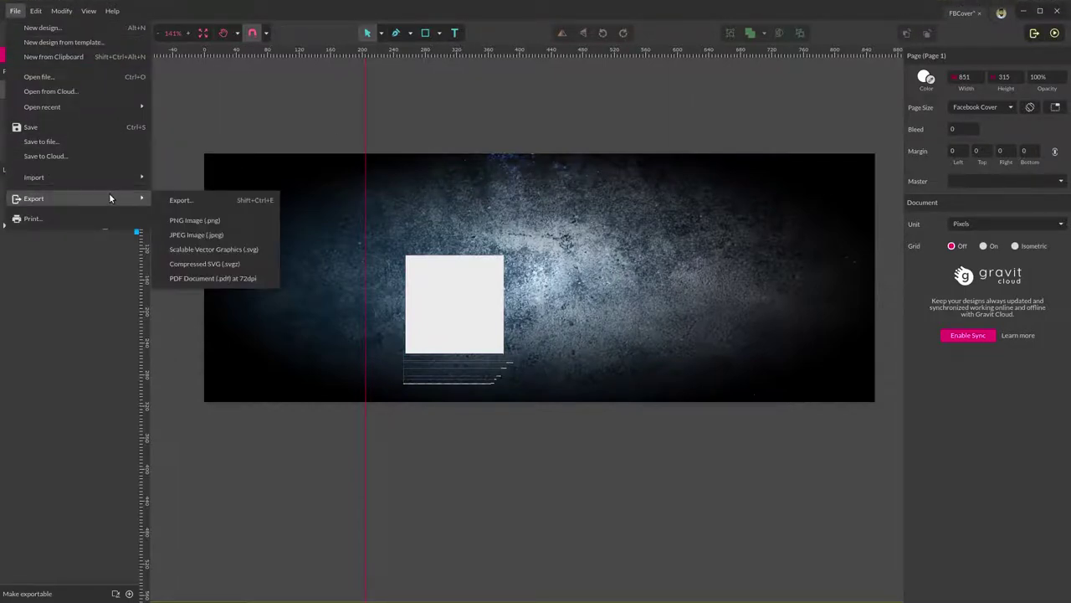
pyautogui.moveTo(125, 177)
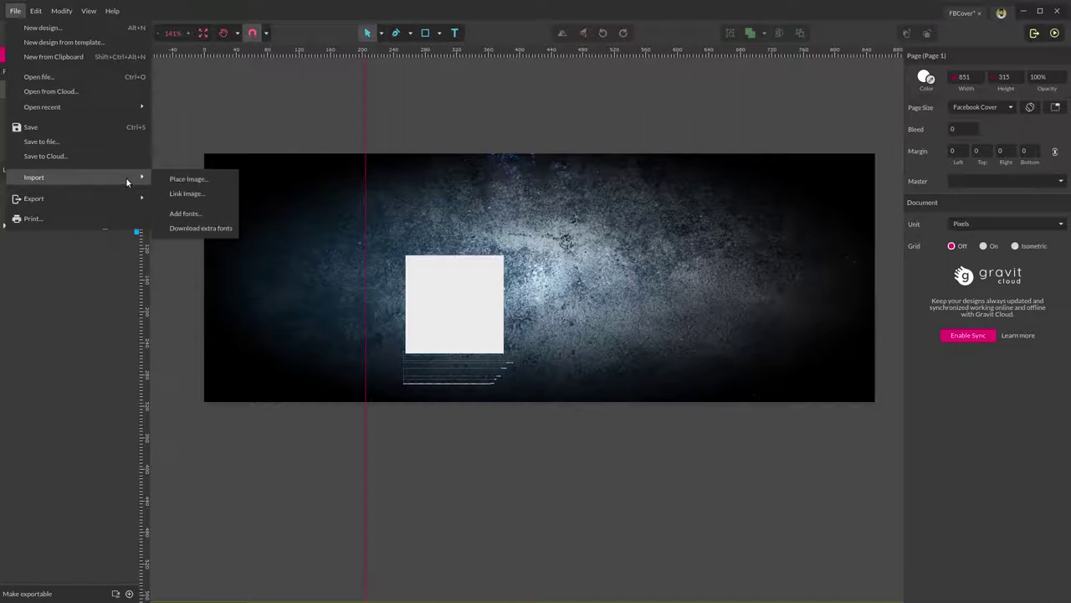
pyautogui.click(180, 178)
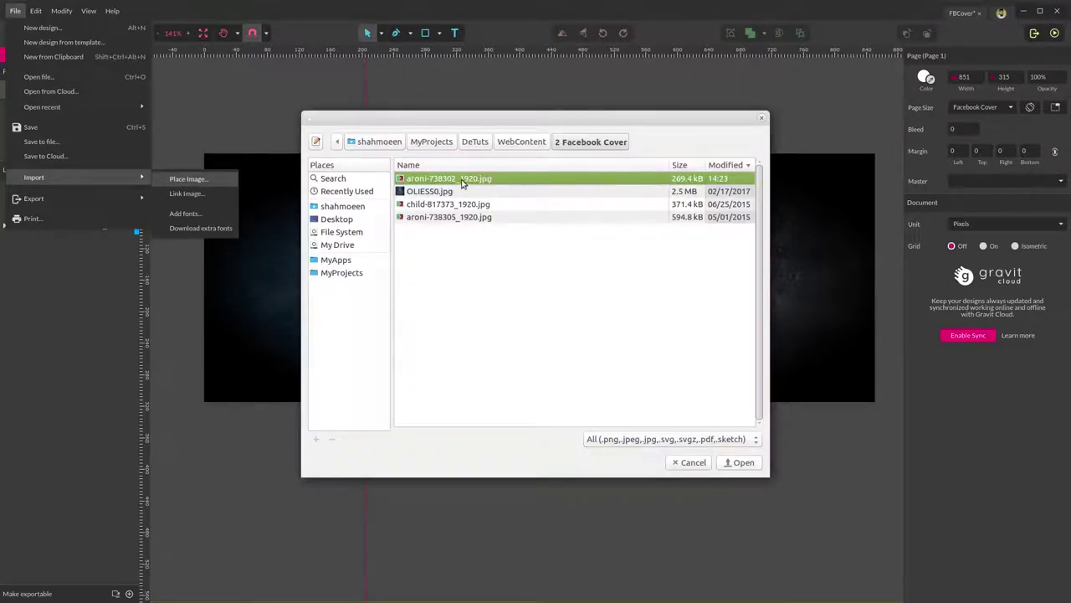
pyautogui.doubleClick(461, 183)
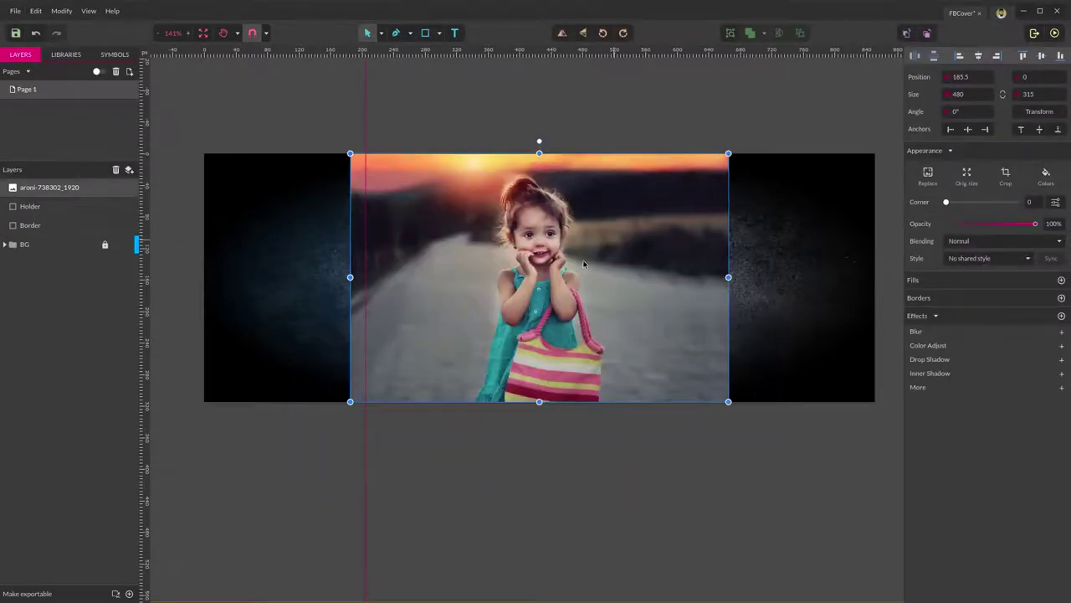
# Position the photo over the Holder square and clip it inside the square.
pyautogui.moveTo(583, 264); pyautogui.dragTo(586, 298)
pyautogui.moveTo(492, 267); pyautogui.dragTo(502, 310)
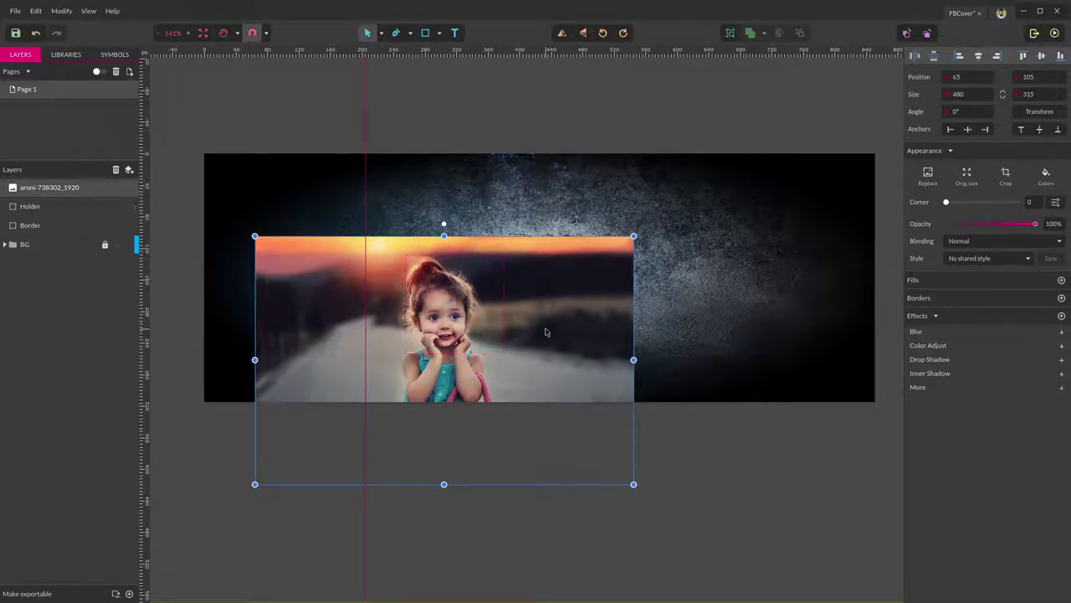
pyautogui.moveTo(545, 334); pyautogui.dragTo(555, 331)
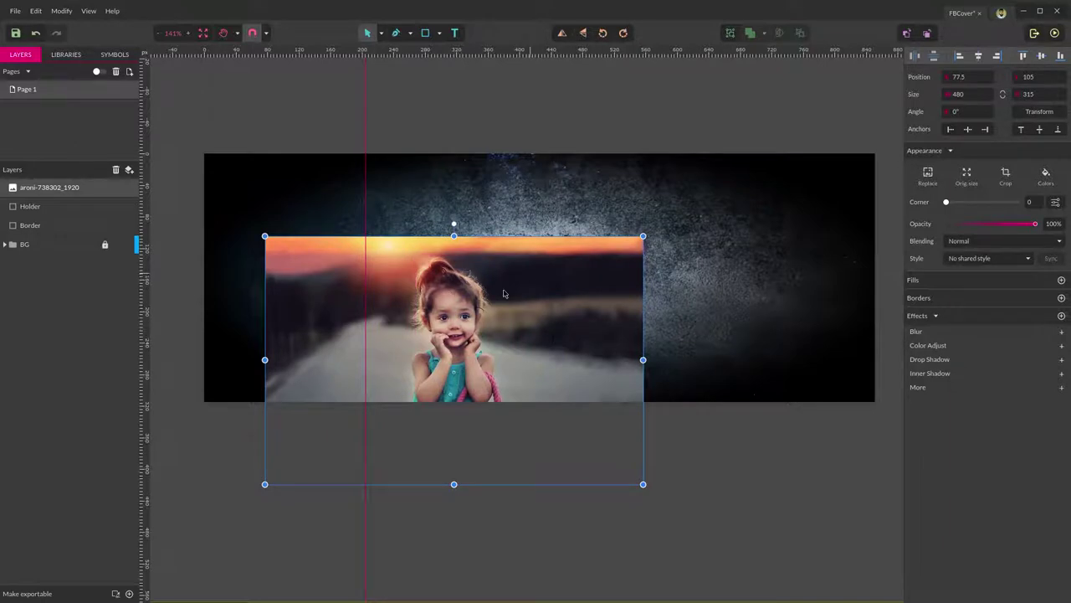
pyautogui.keyDown('shift'); pyautogui.click(43, 206); pyautogui.keyUp('shift')
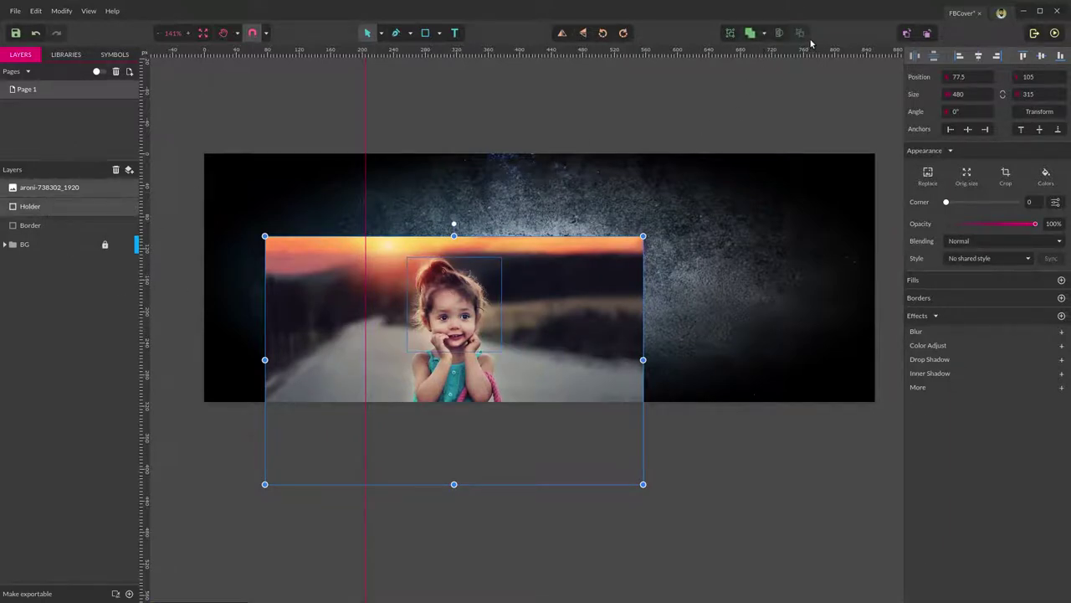
pyautogui.click(780, 32)
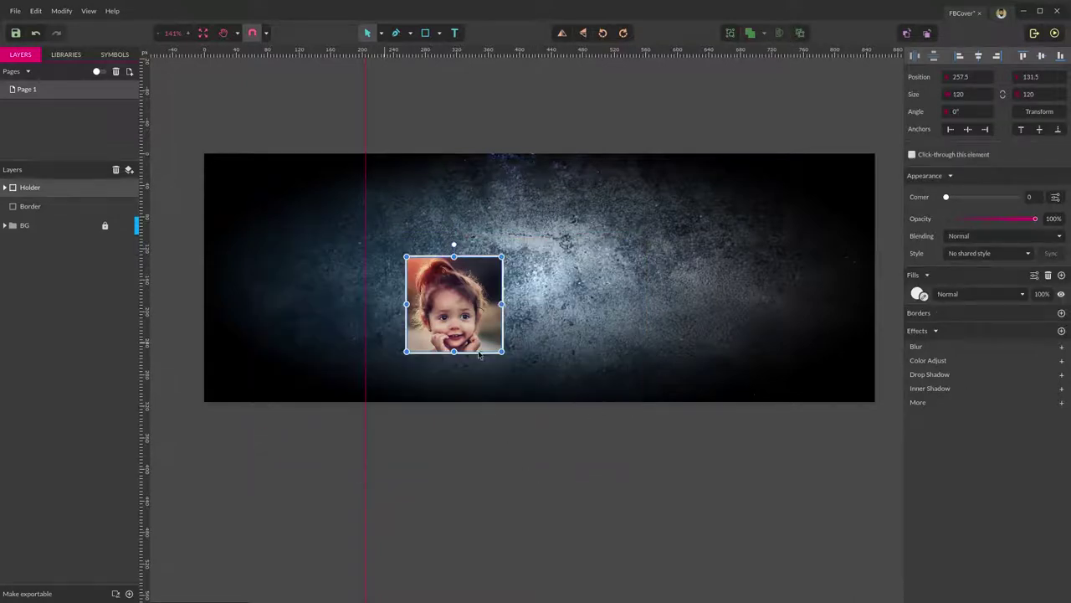
# Rename the Holder group to ImgHolder.
pyautogui.click(513, 472)
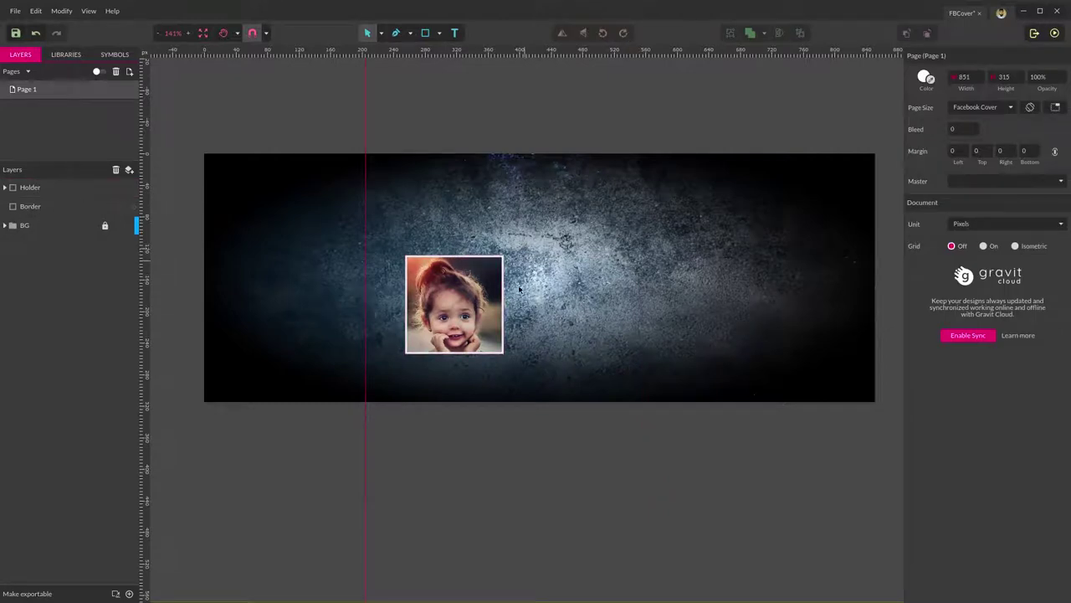
pyautogui.click(5, 188)
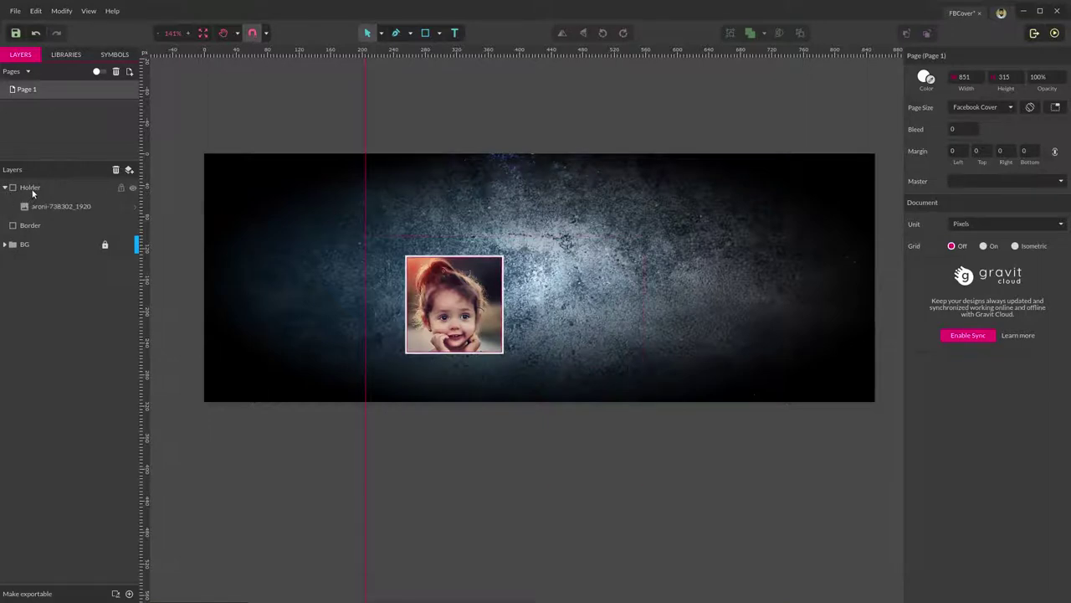
pyautogui.click(36, 189)
pyautogui.doubleClick(26, 187)
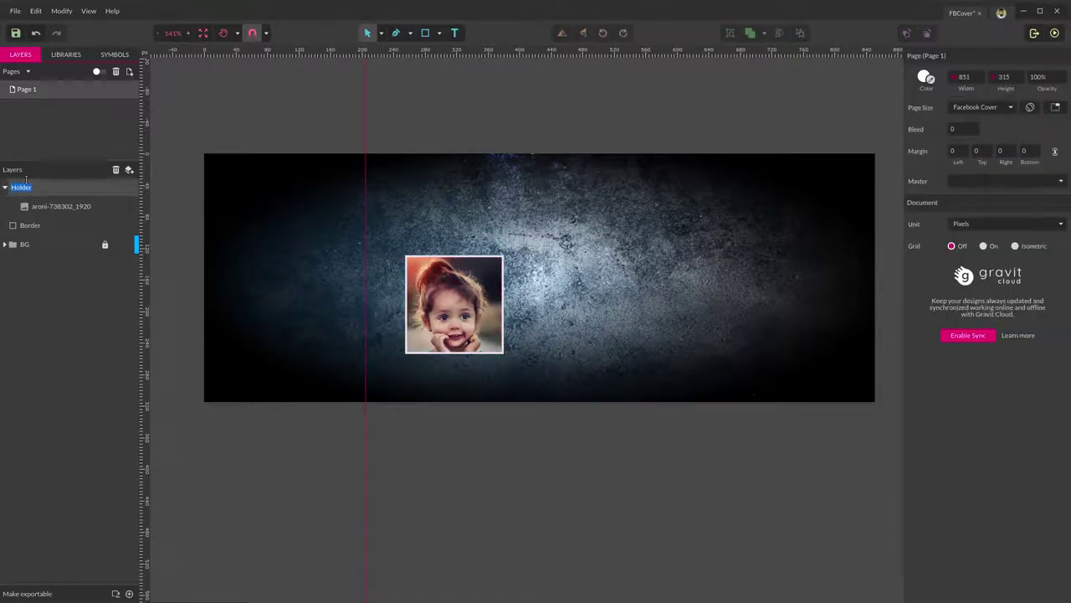
pyautogui.write('Img')
pyautogui.press('Return')
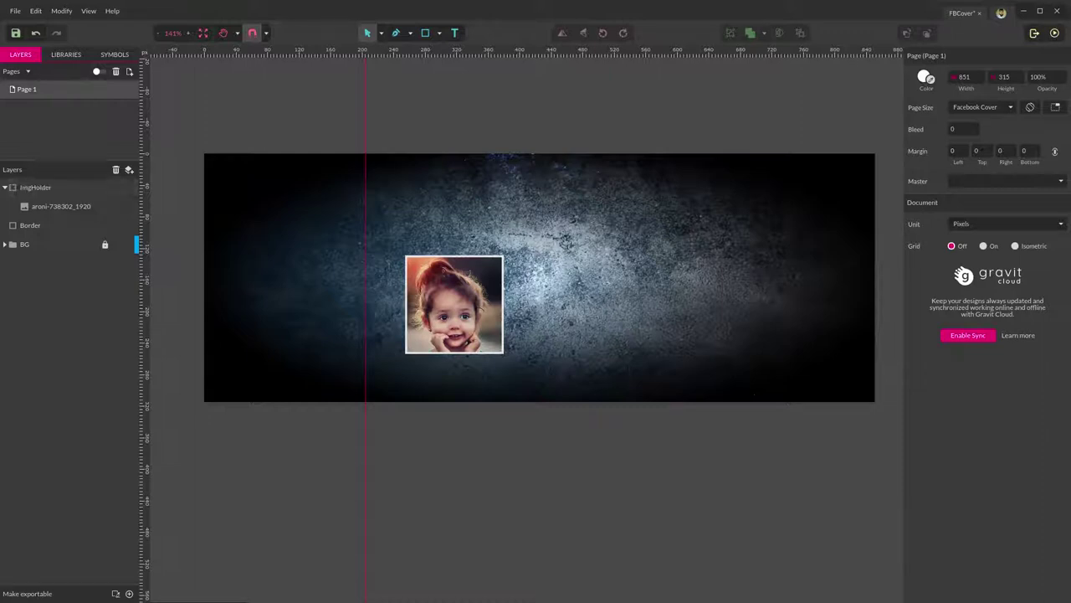
# Shrink the photo to 364 × 238.88 and shift it so the girl is centred in the frame.
pyautogui.click(72, 210)
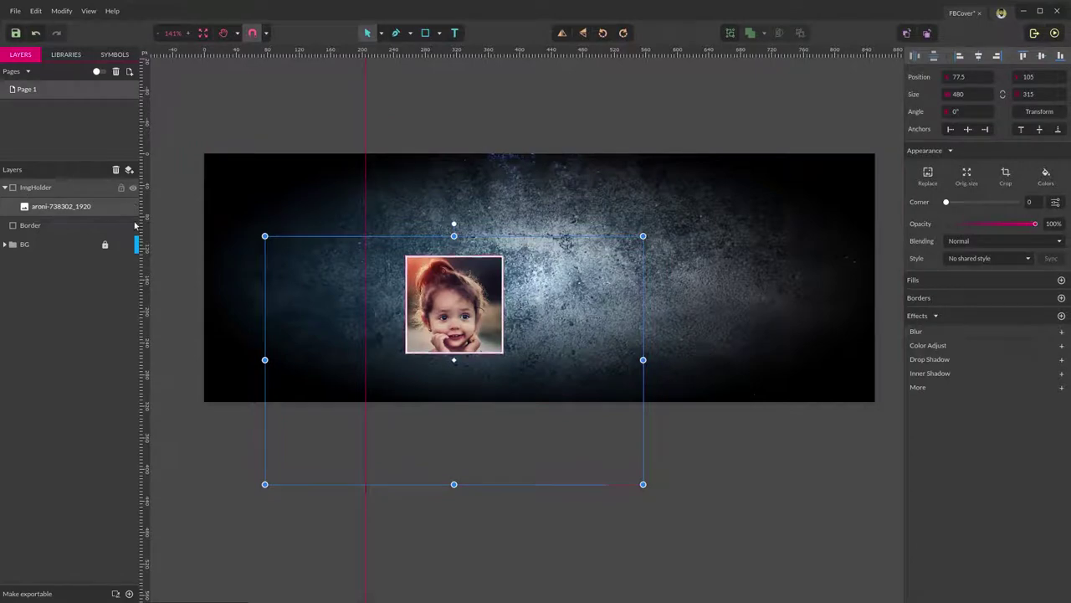
pyautogui.moveTo(643, 484); pyautogui.dragTo(581, 441)
pyautogui.moveTo(444, 360); pyautogui.dragTo(459, 371)
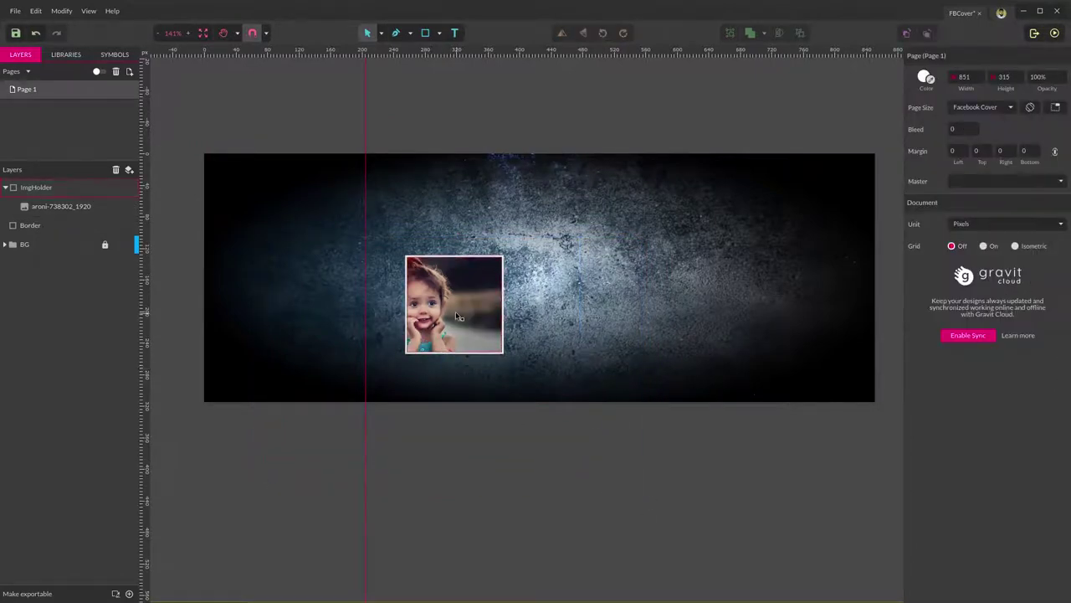
pyautogui.click(50, 208)
pyautogui.moveTo(450, 321); pyautogui.dragTo(468, 325)
pyautogui.moveTo(607, 452); pyautogui.dragTo(578, 430)
pyautogui.moveTo(433, 304); pyautogui.dragTo(450, 307)
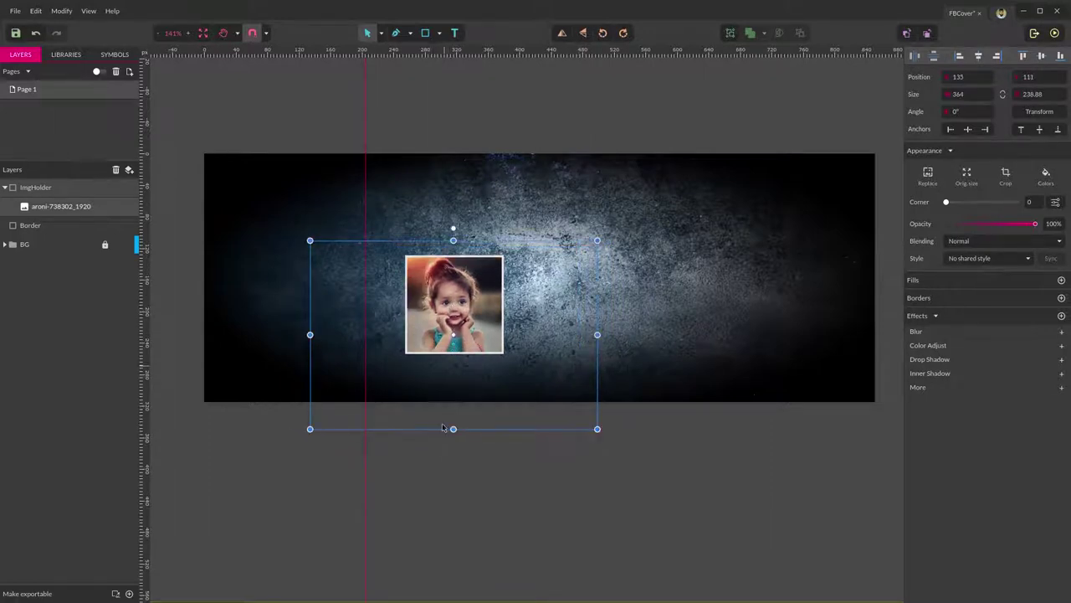
pyautogui.click(581, 413)
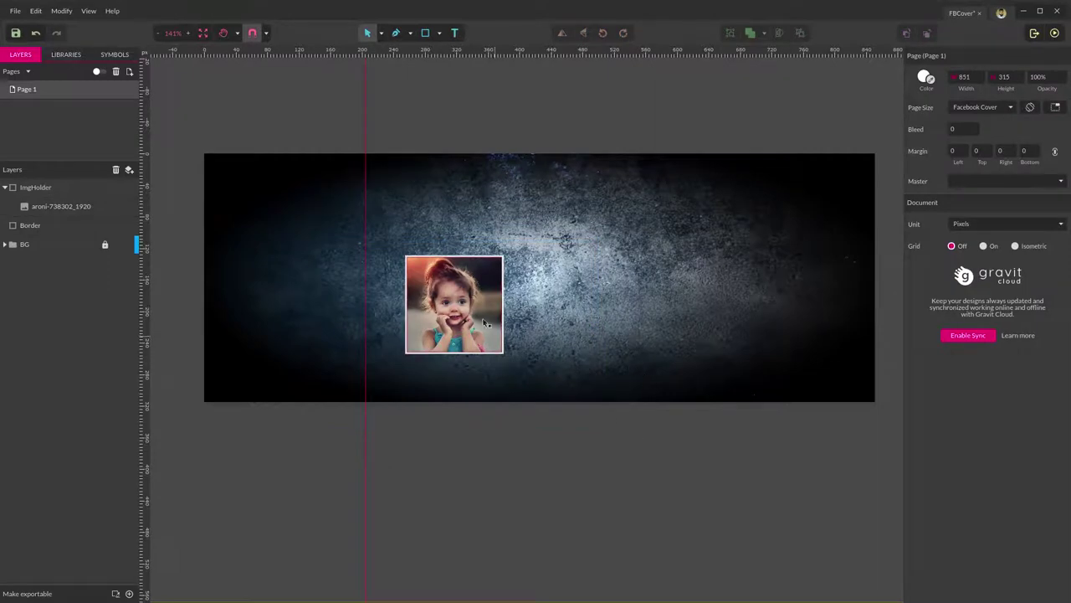
pyautogui.click(6, 188)
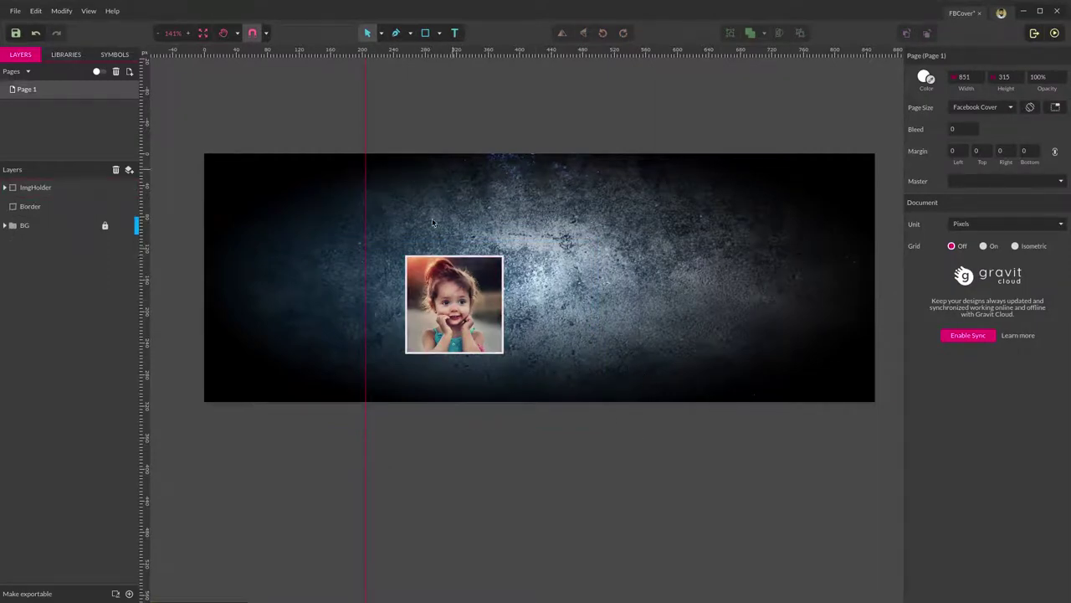
pyautogui.scroll(3, 452, 263)
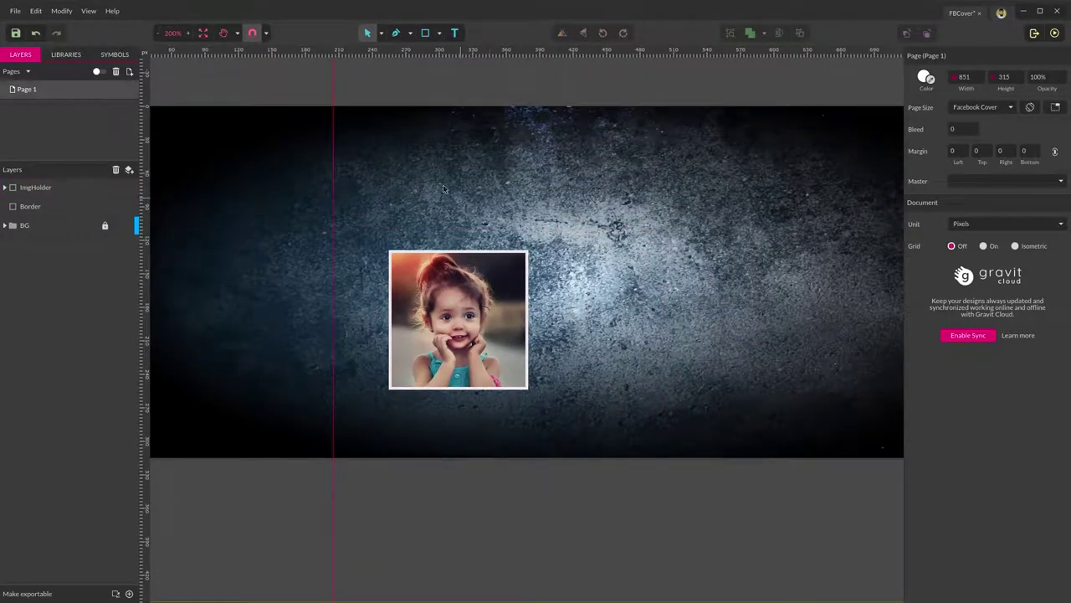
# Draw a small circle above the framed photo with the Ellipse tool.
pyautogui.click(437, 36)
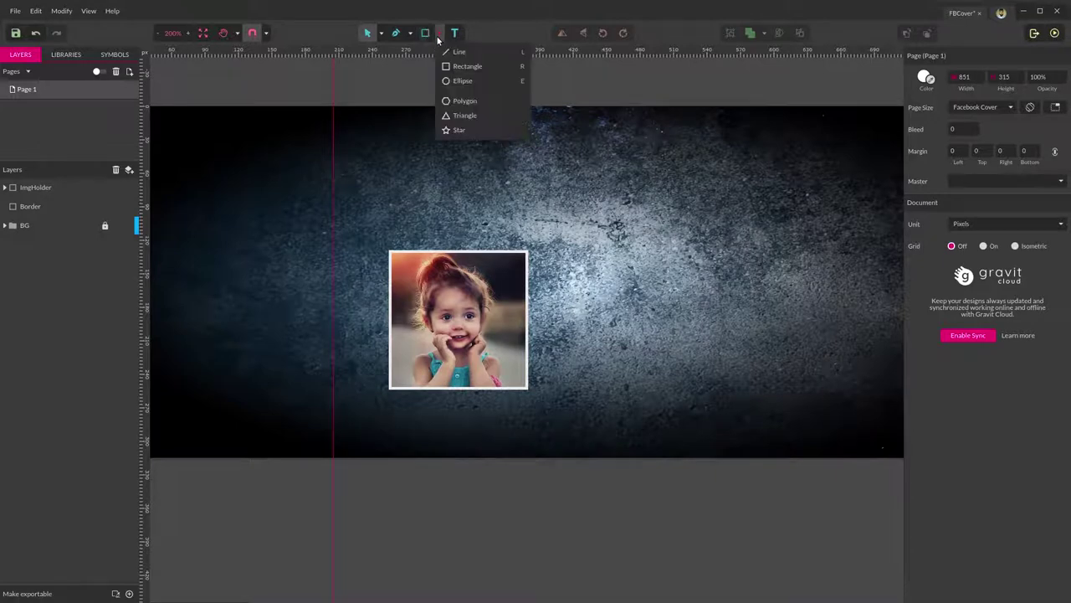
pyautogui.click(463, 82)
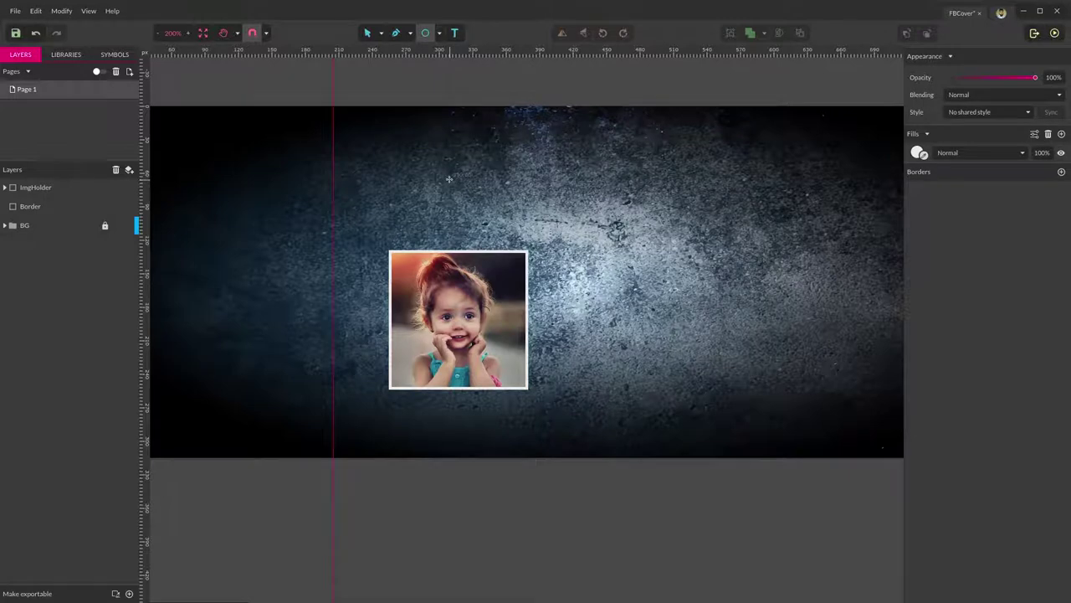
pyautogui.moveTo(449, 179); pyautogui.dragTo(458, 191)
pyautogui.click(537, 227)
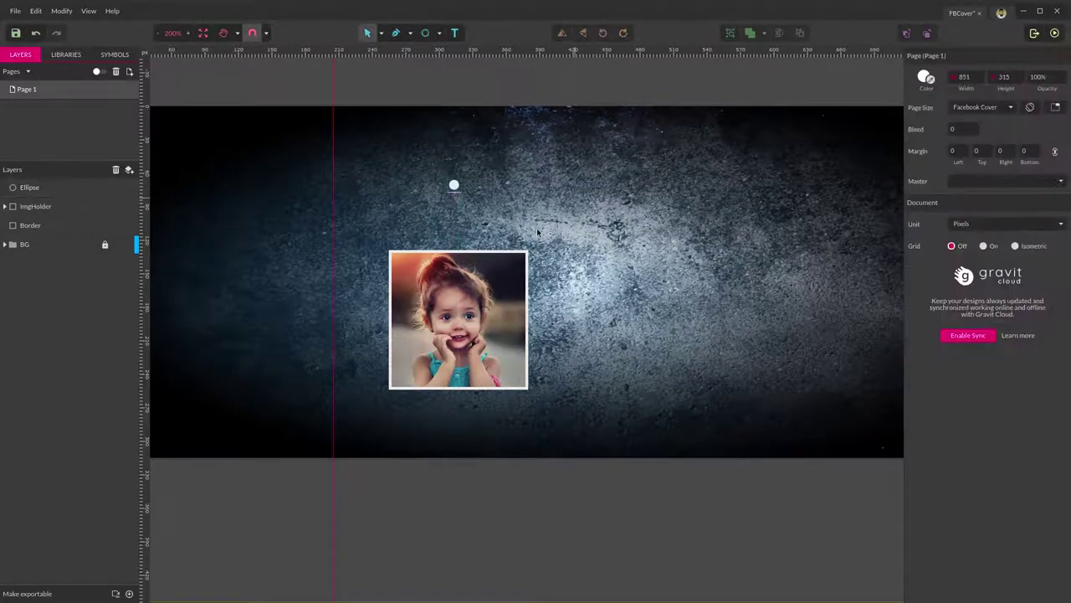
pyautogui.click(453, 184)
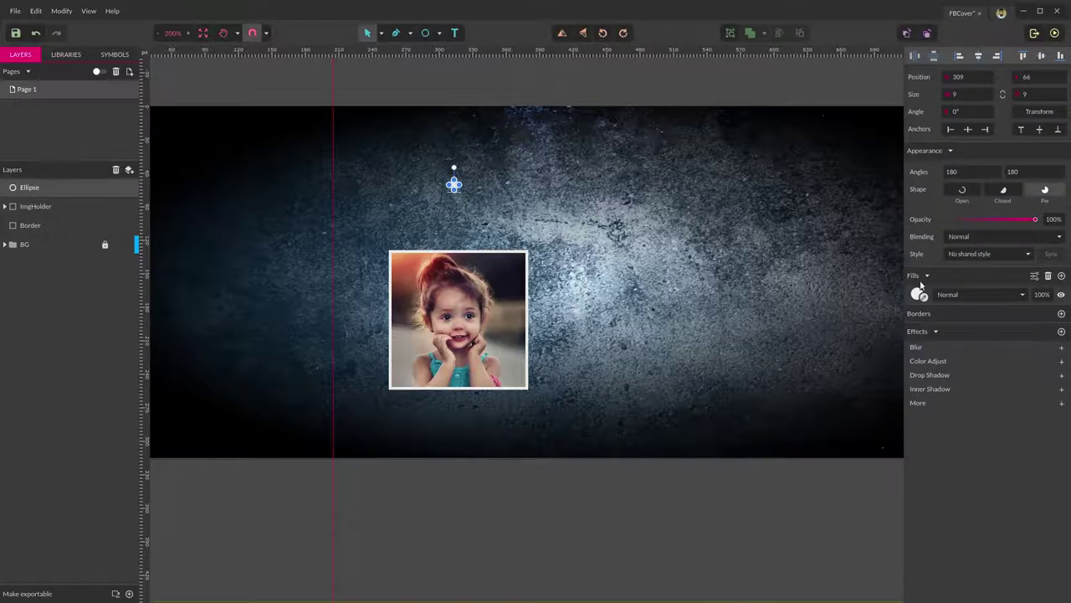
pyautogui.click(636, 507)
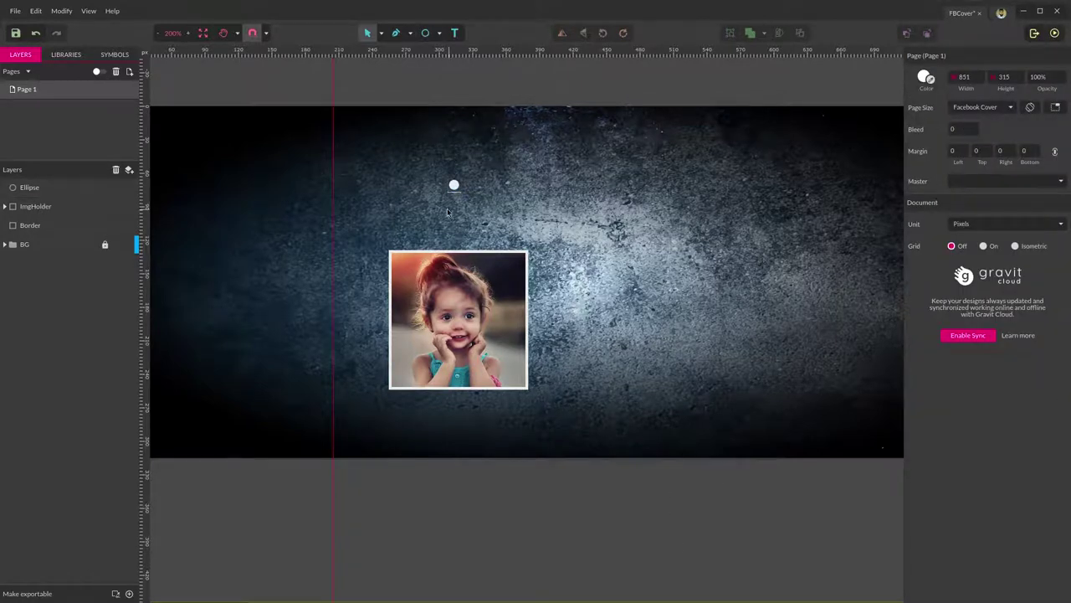
pyautogui.click(454, 186)
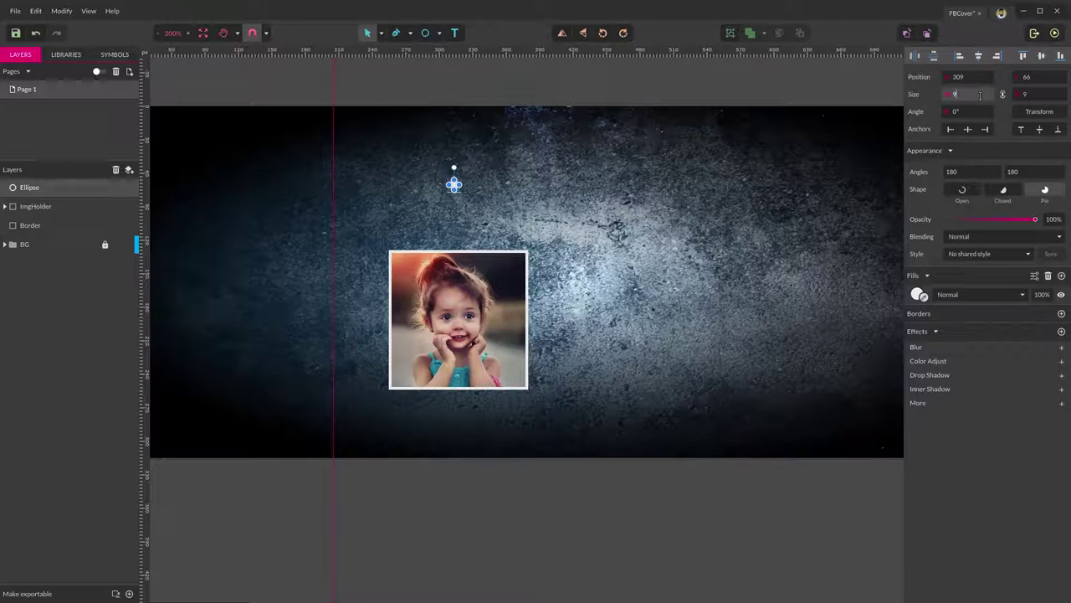
# Set the circle's size to 8 × 8 px.
pyautogui.click(955, 93)
pyautogui.write('8')
pyautogui.press('Return')
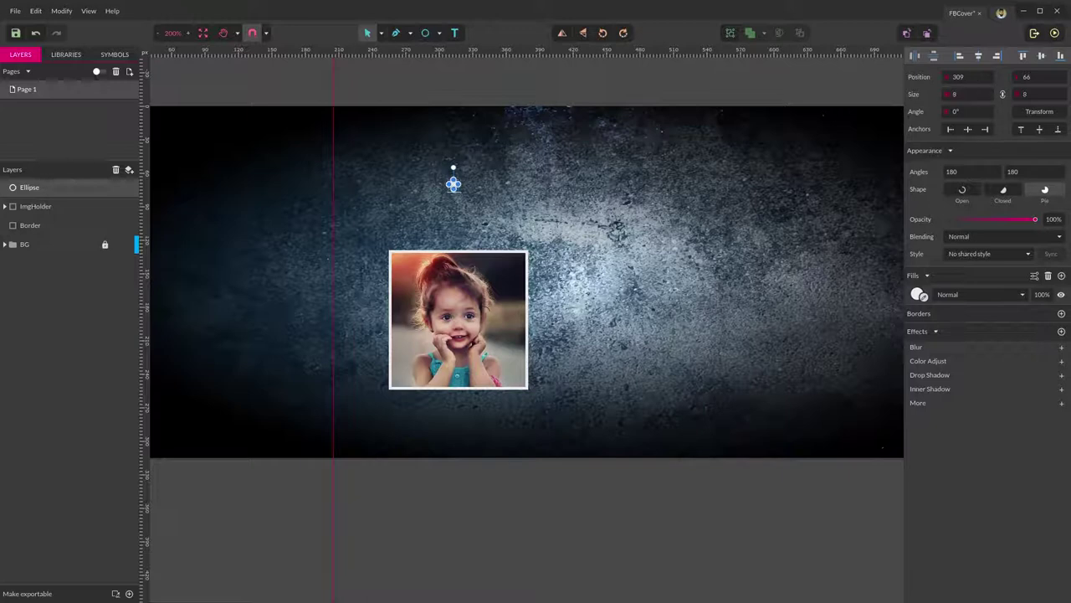
pyautogui.click(599, 221)
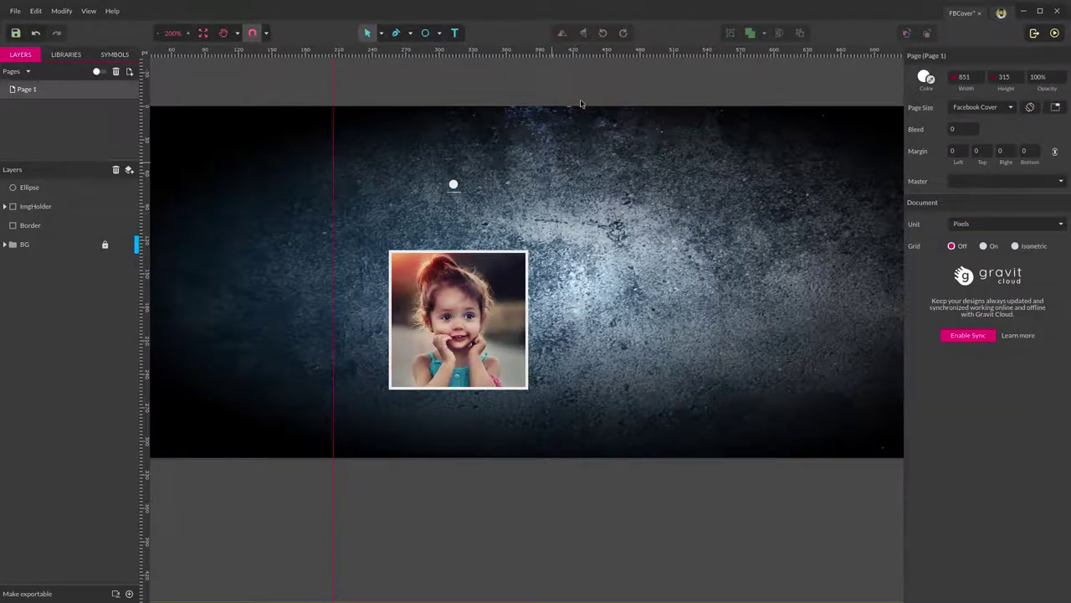
pyautogui.click(440, 36)
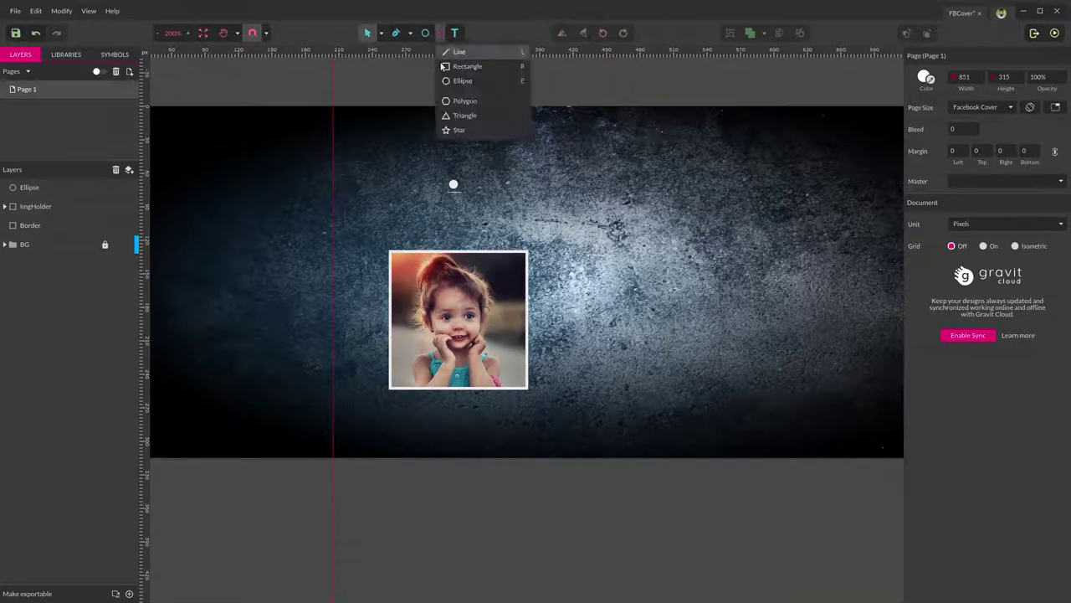
# Draw a white string line from the pin circle down to the frame's top-left corner.
pyautogui.click(459, 52)
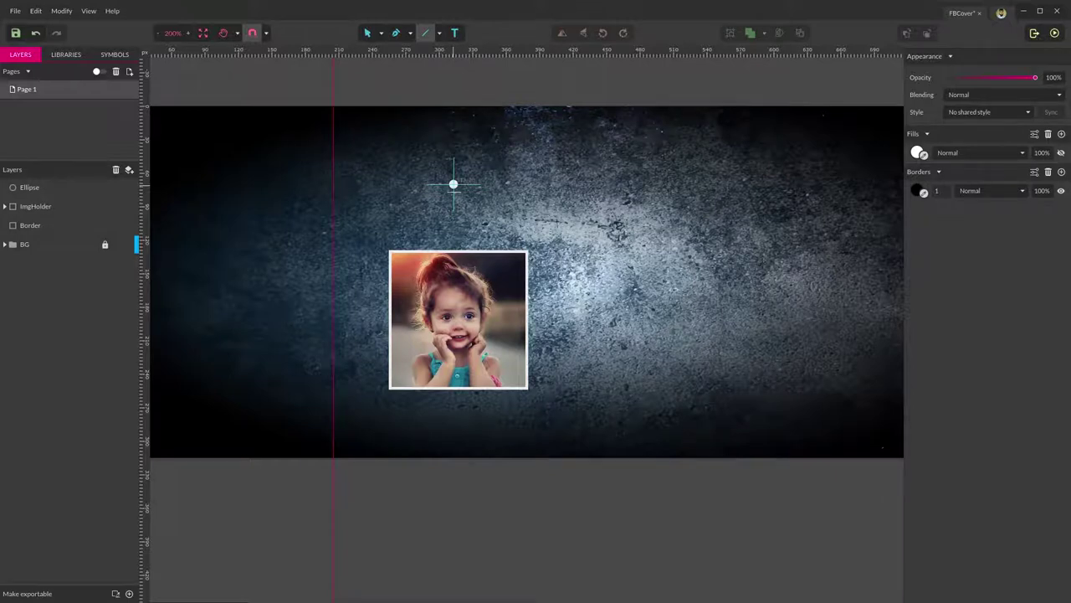
pyautogui.click(453, 184)
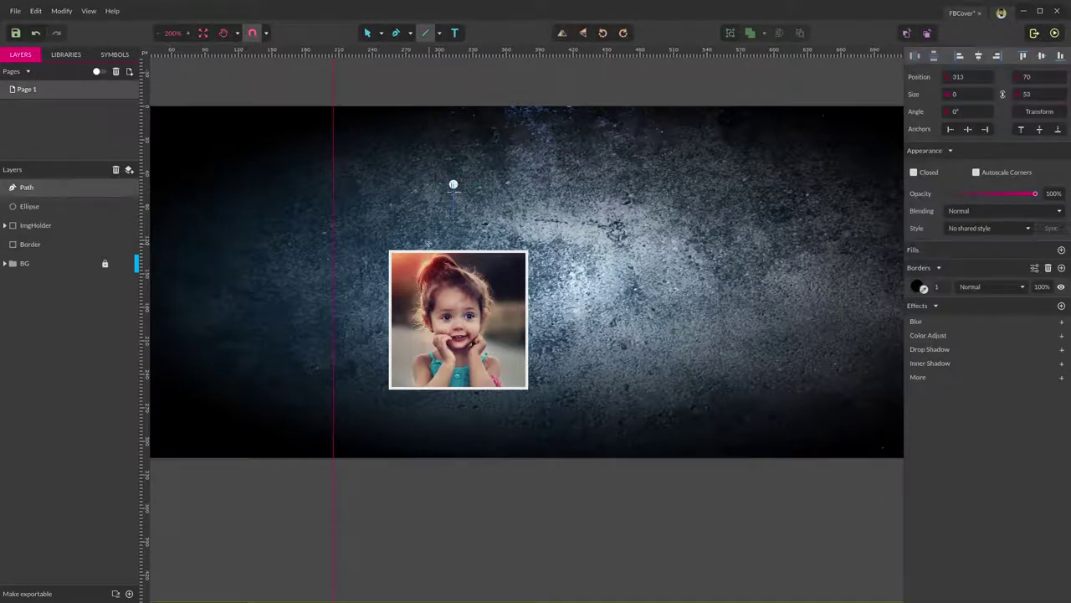
pyautogui.press('Escape')
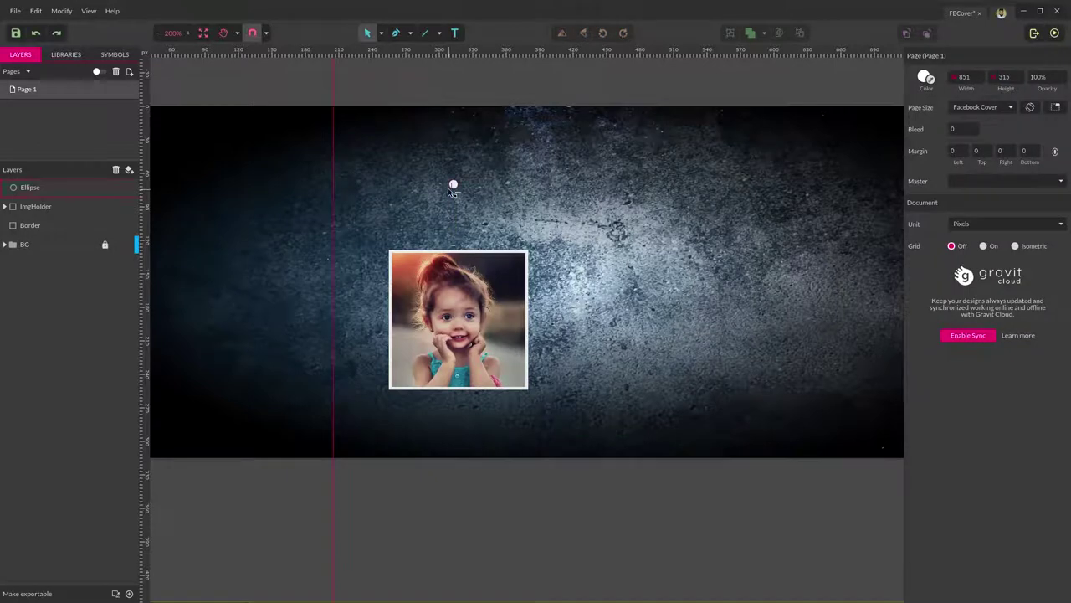
pyautogui.press('l')
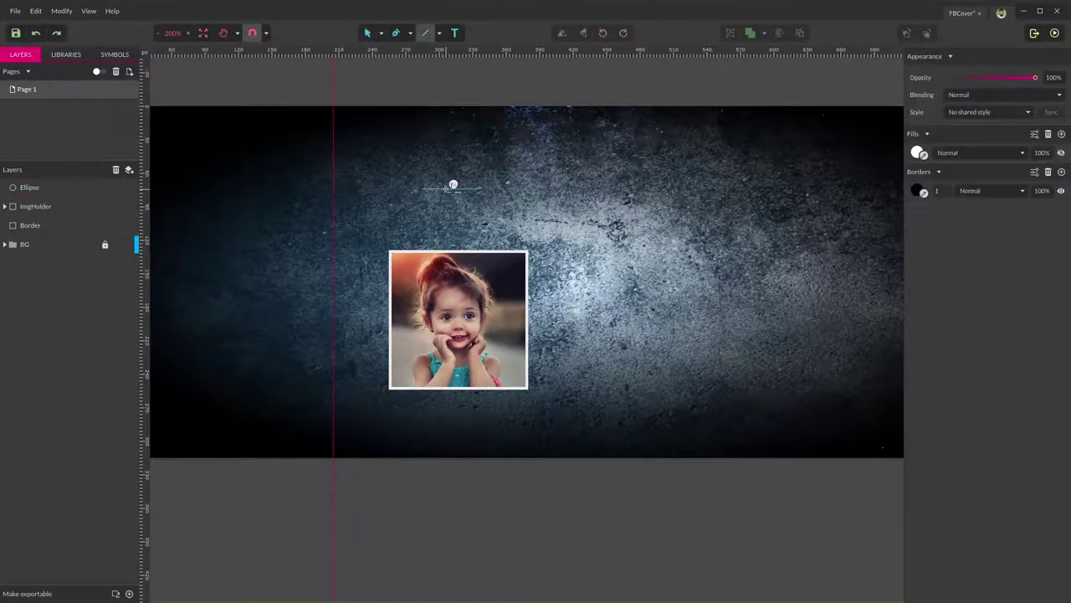
pyautogui.moveTo(452, 185); pyautogui.dragTo(420, 250)
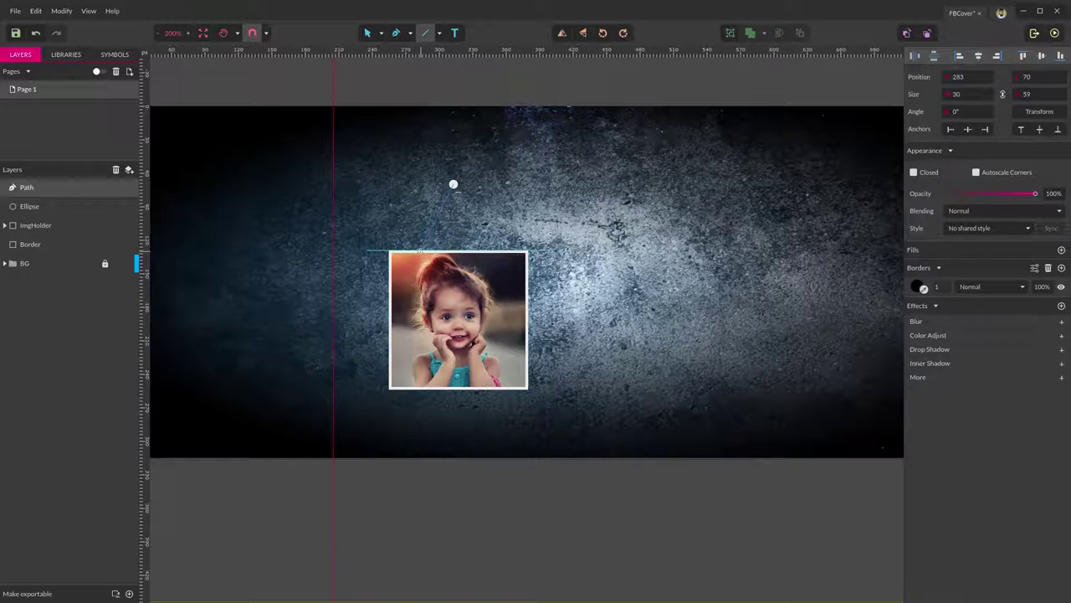
pyautogui.moveTo(420, 250); pyautogui.dragTo(420, 252)
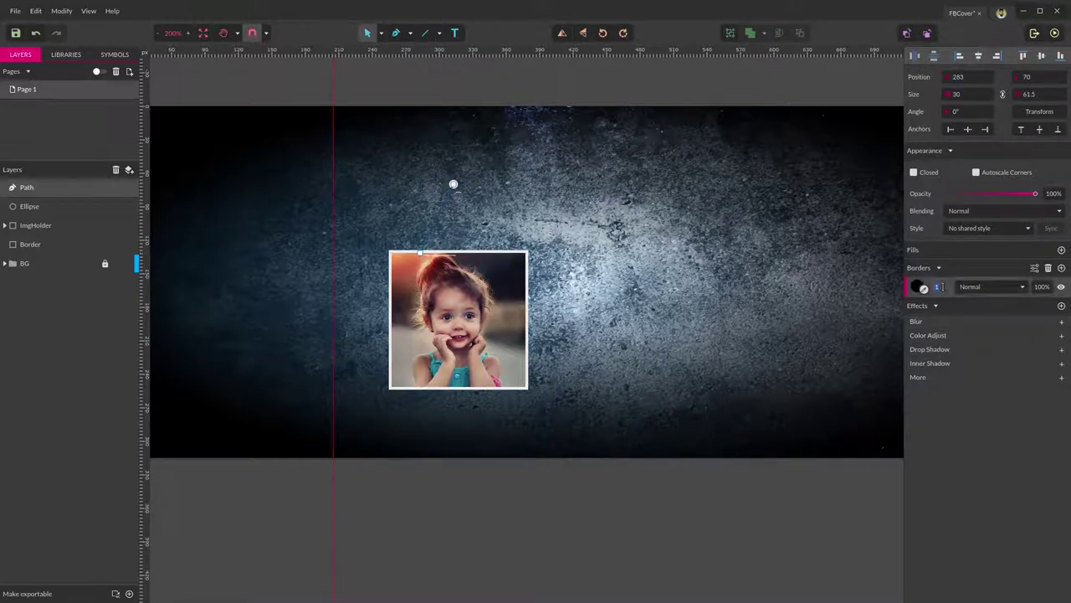
pyautogui.write('2')
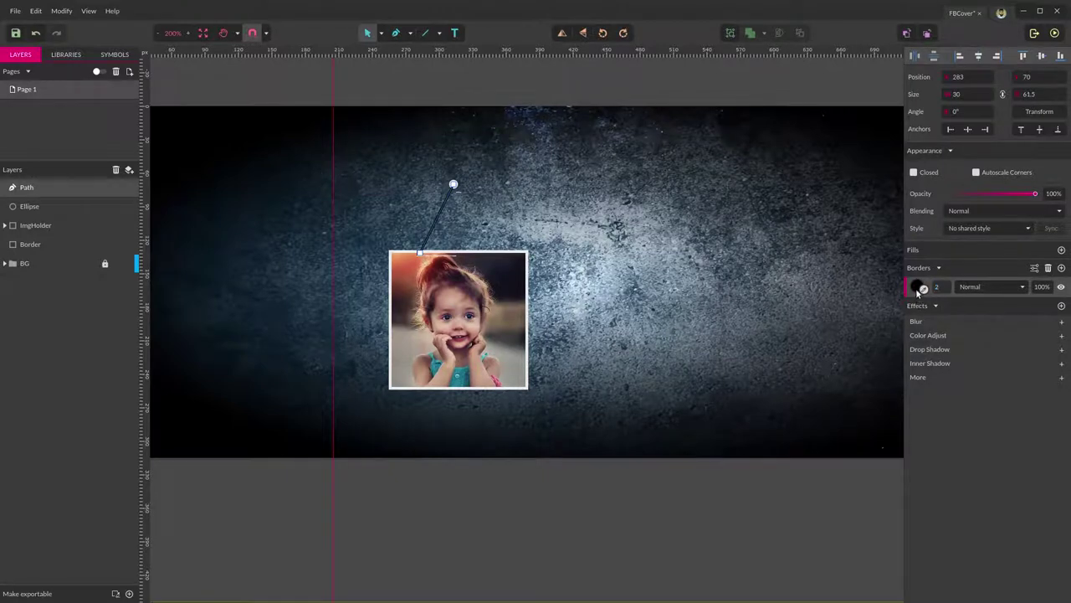
pyautogui.click(918, 287)
pyautogui.moveTo(931, 346); pyautogui.dragTo(913, 313)
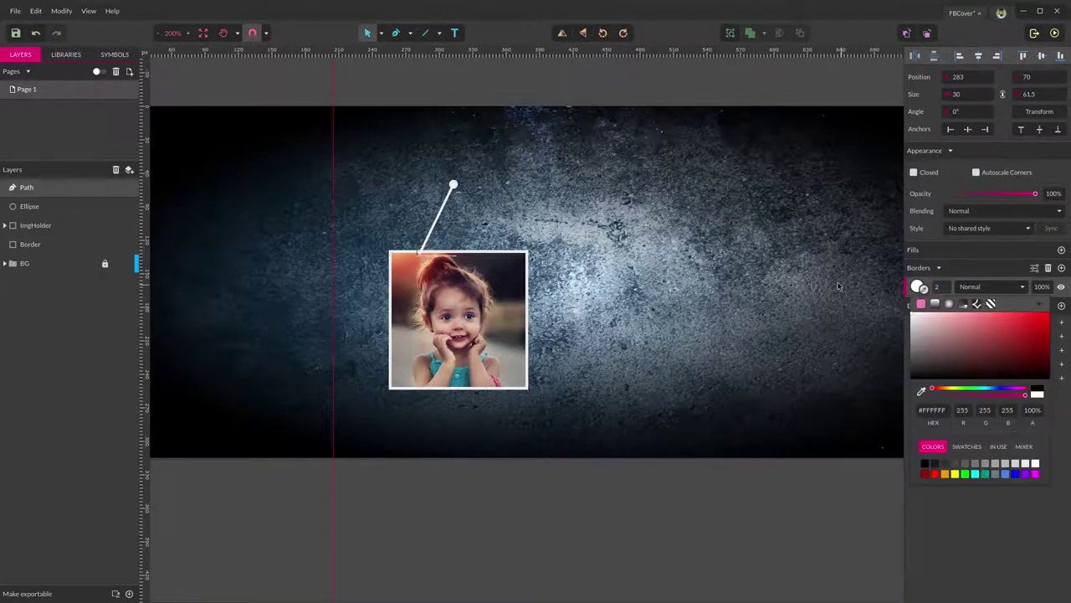
pyautogui.click(661, 298)
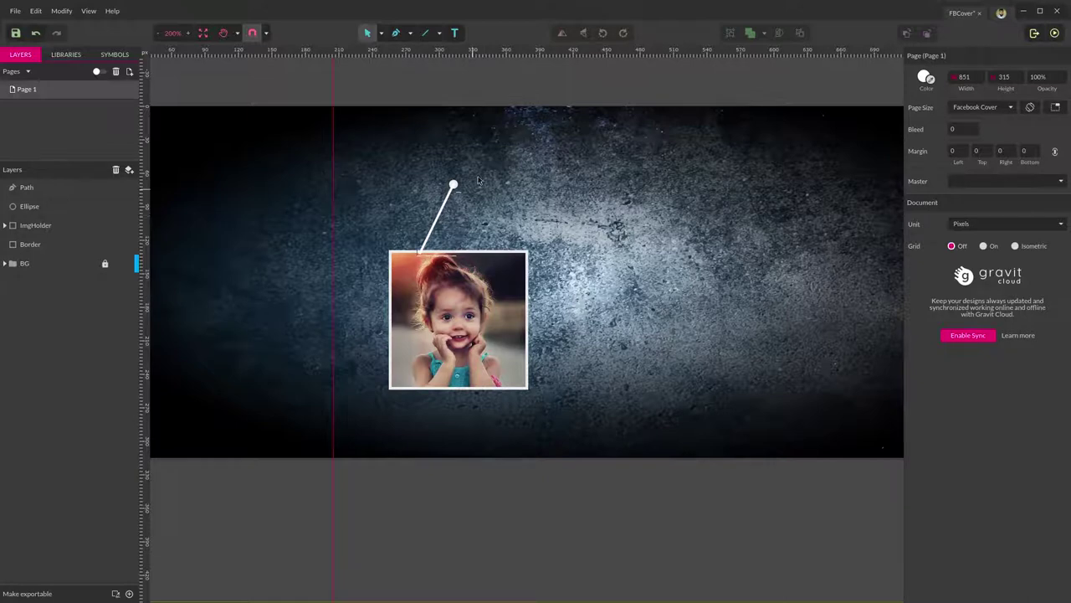
# Duplicate the string to the frame's other top corner, then select both strings and the pin circle.
pyautogui.click(451, 202)
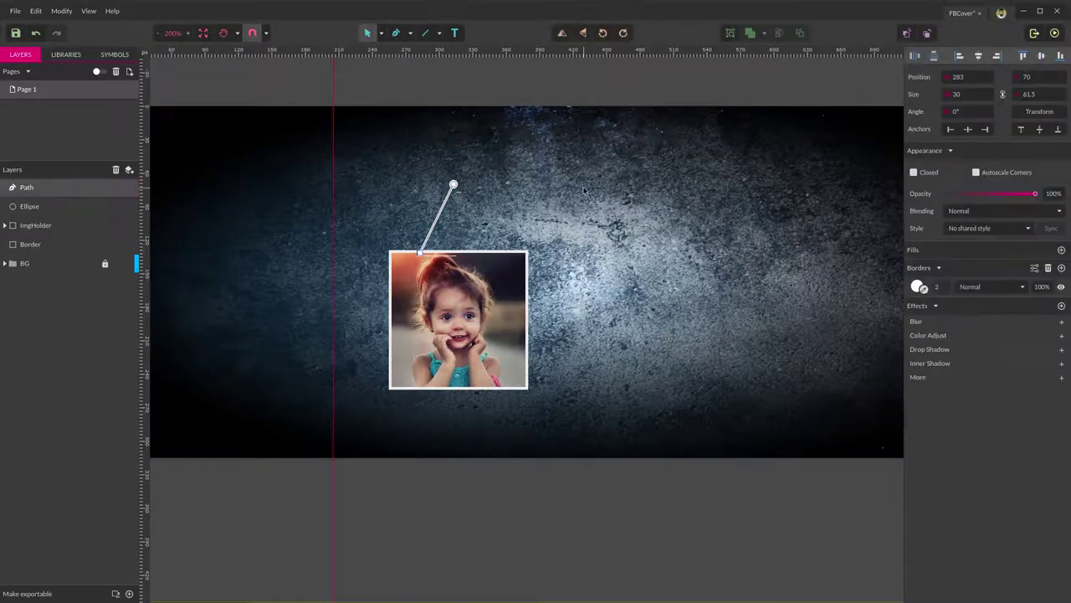
pyautogui.hotkey('ctrl', 'd')
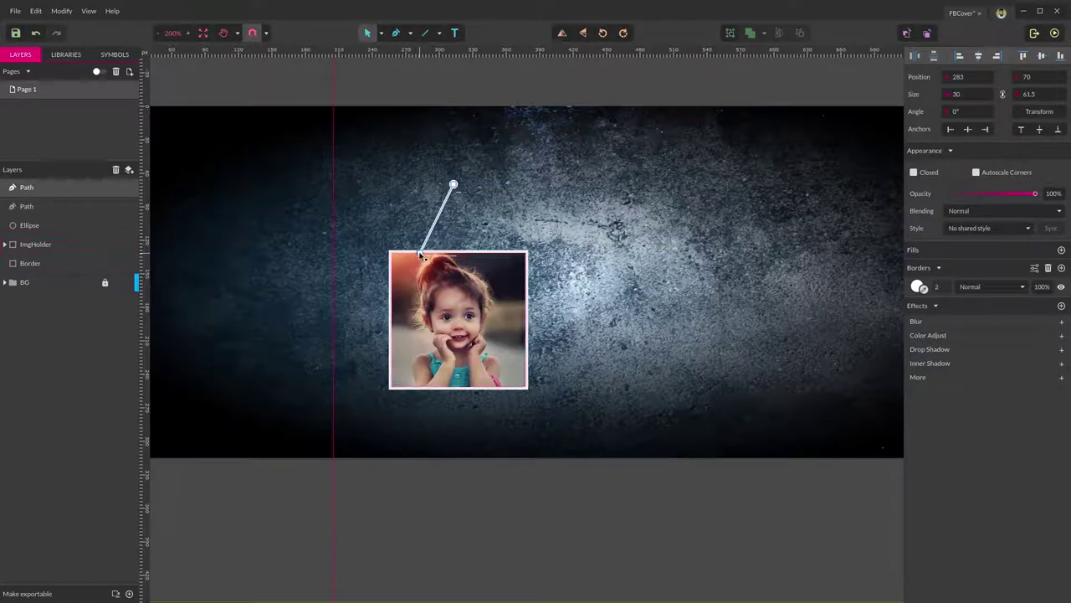
pyautogui.moveTo(421, 256); pyautogui.dragTo(486, 268)
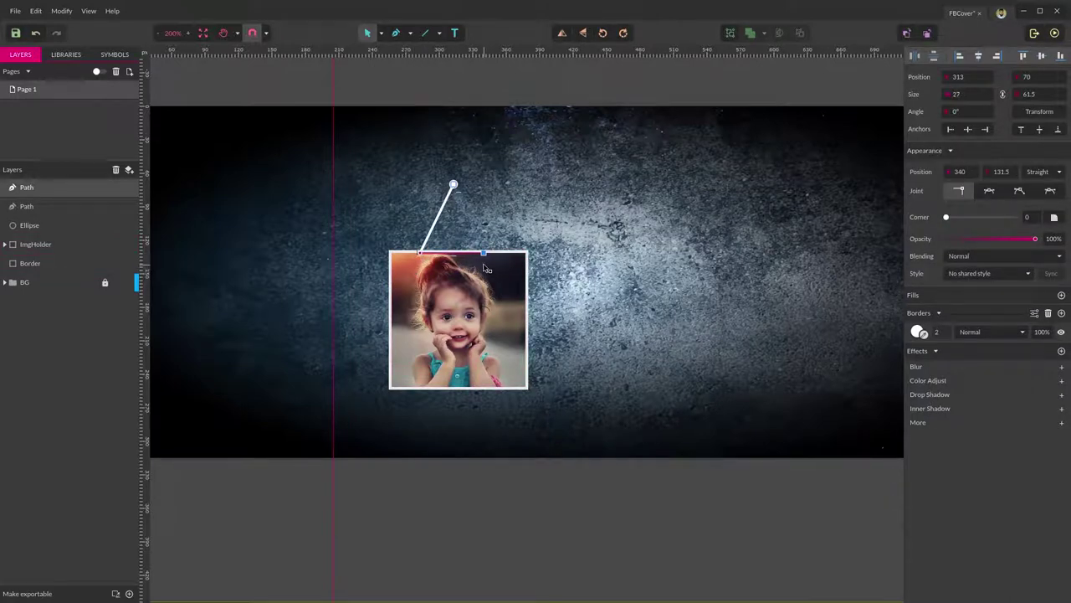
pyautogui.press('Escape')
pyautogui.press('Escape')
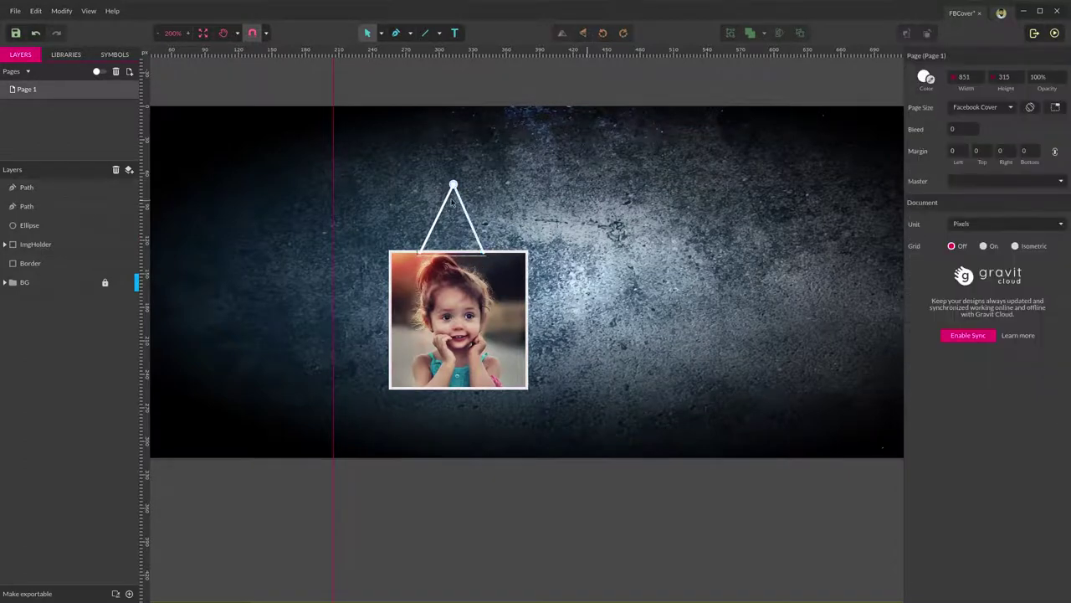
pyautogui.click(38, 187)
pyautogui.keyDown('shift'); pyautogui.click(39, 226); pyautogui.keyUp('shift')
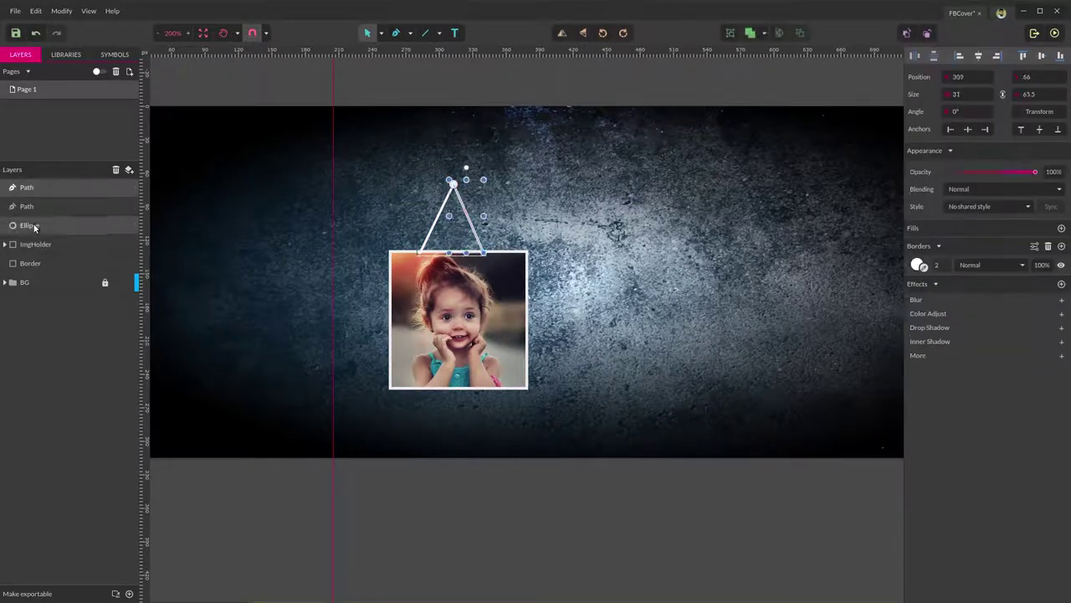
pyautogui.keyDown('shift'); pyautogui.click(48, 205); pyautogui.keyUp('shift')
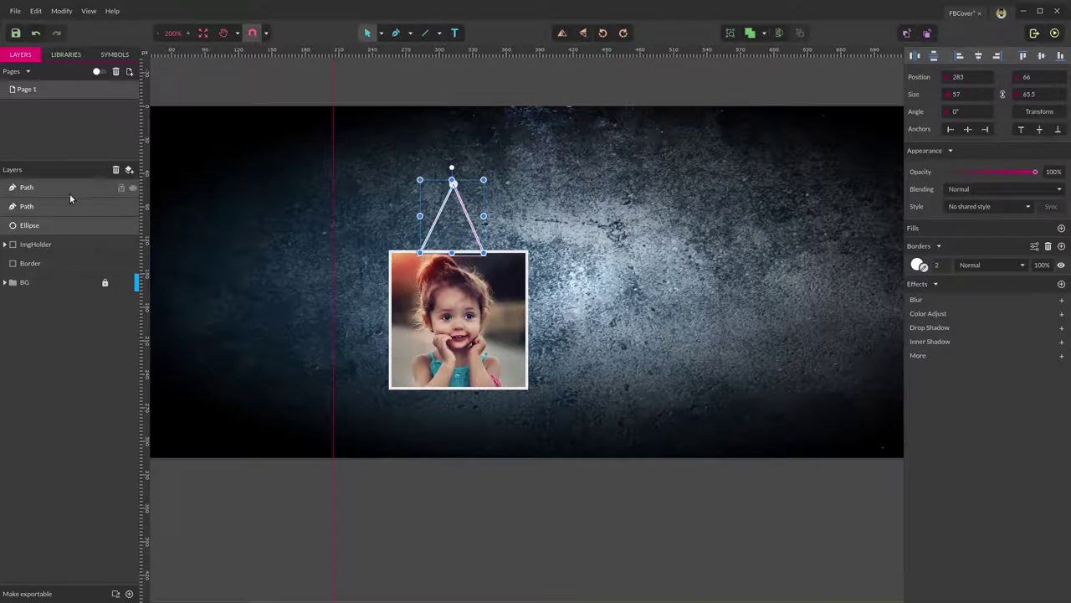
# Group the pin circle and both string paths as 'Hang' and send it below Border.
pyautogui.hotkey('ctrl', 'g')
pyautogui.doubleClick(33, 188)
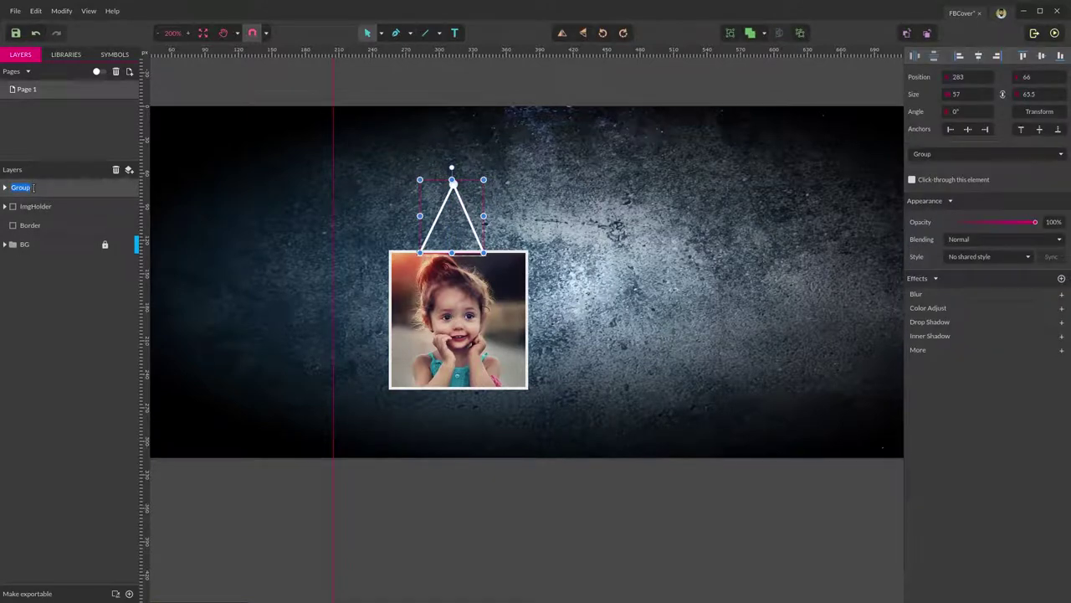
pyautogui.write('Hang')
pyautogui.press('Return')
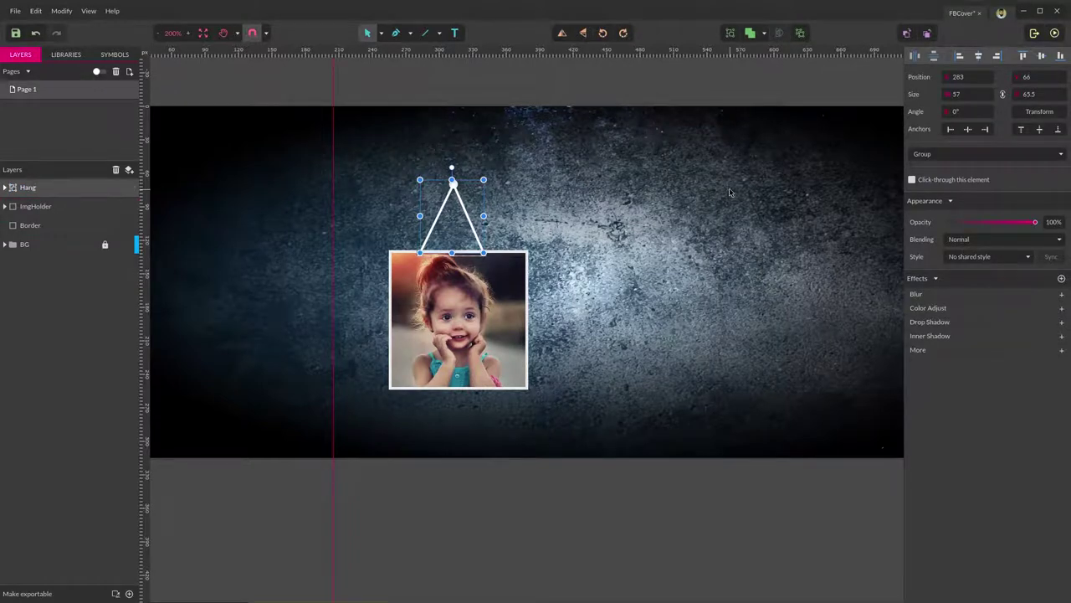
pyautogui.click(384, 282)
pyautogui.click(24, 193)
pyautogui.hotkey('ctrl', '[')
pyautogui.hotkey('ctrl', '[')
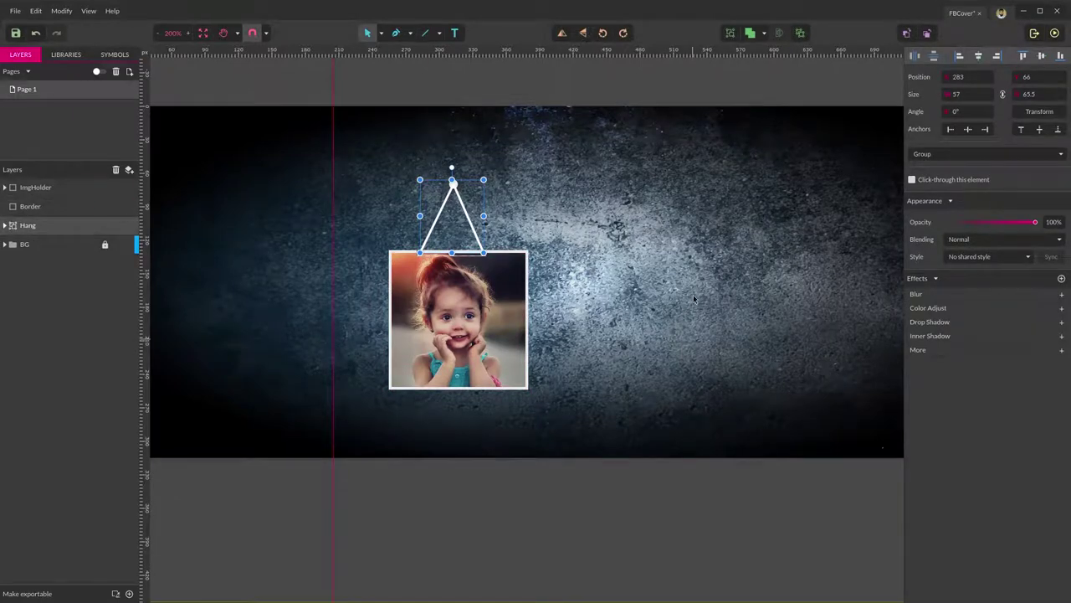
pyautogui.click(694, 299)
# Select Hang with Border and ImgHolder and align the hanger to the frame's horizontal centre.
pyautogui.scroll(1, 368, 237)
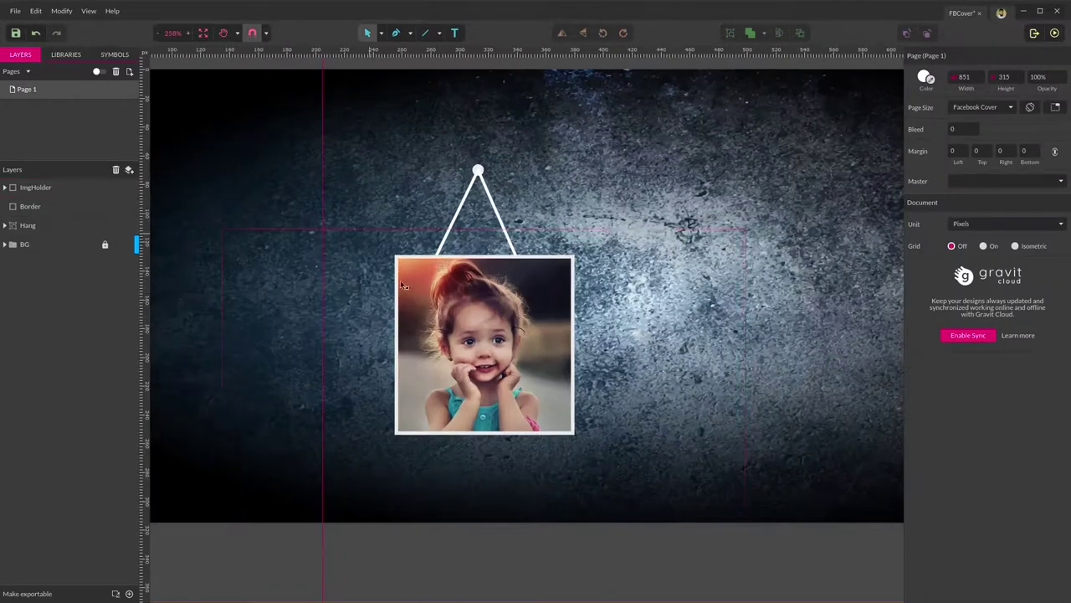
pyautogui.scroll(1, 402, 285)
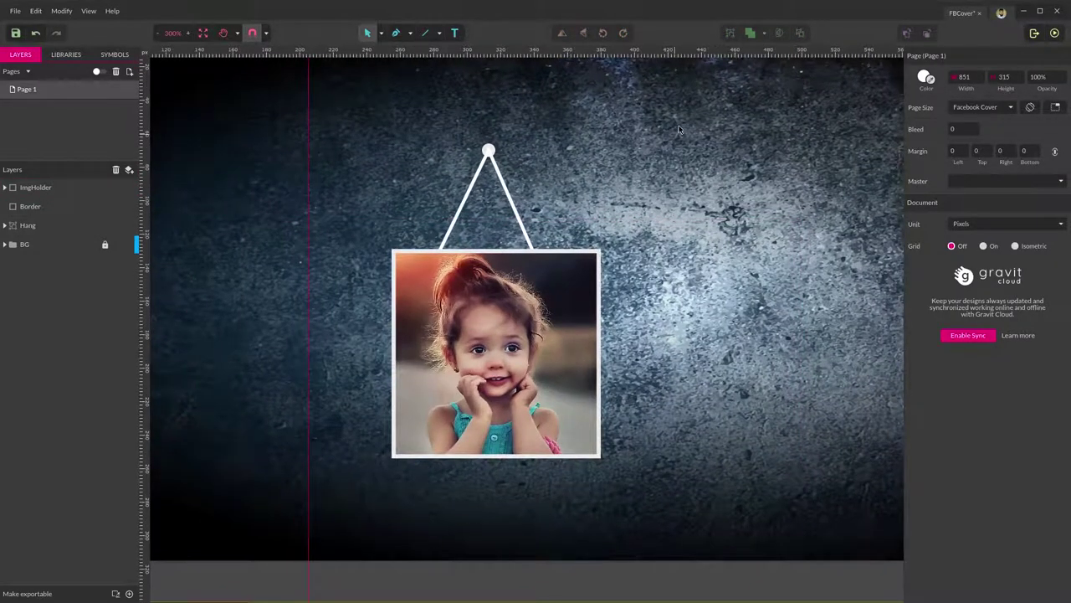
pyautogui.click(63, 187)
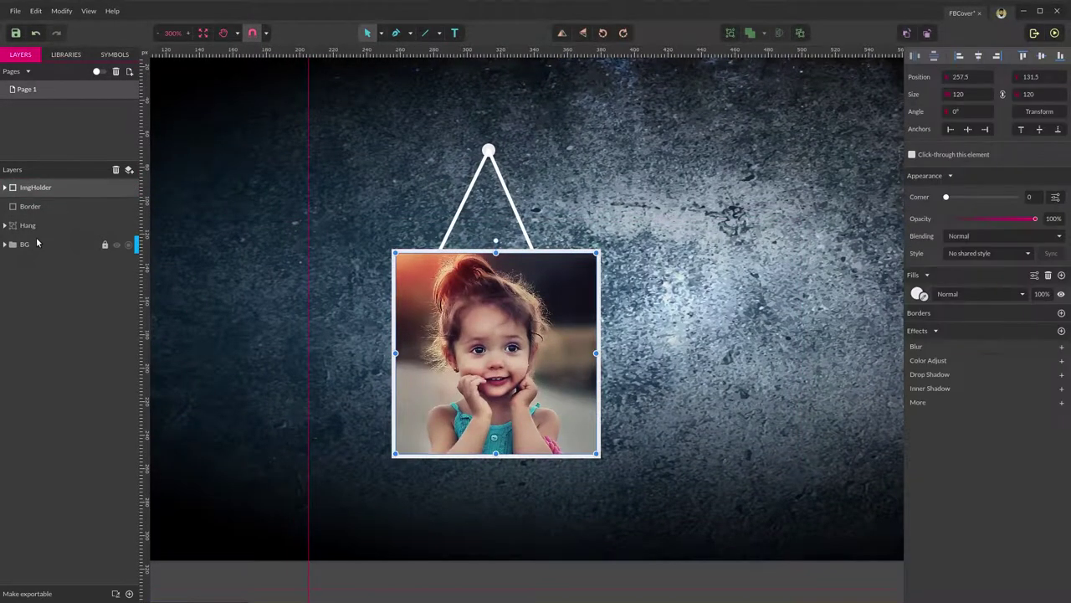
pyautogui.click(977, 57)
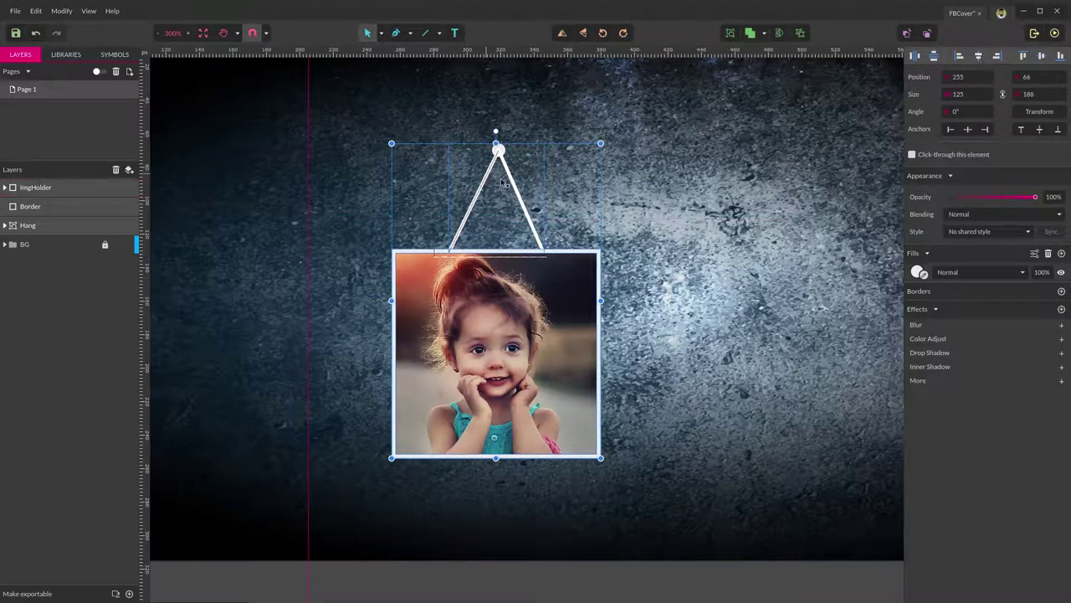
pyautogui.click(707, 176)
pyautogui.hotkey('ctrl', 'a')
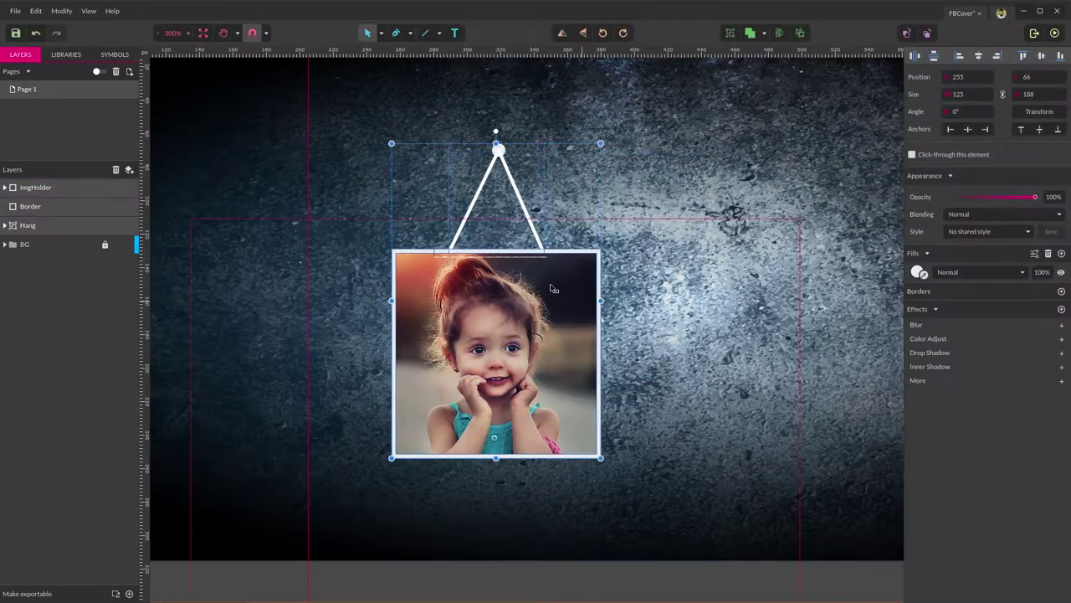
pyautogui.scroll(-1, 552, 289)
pyautogui.click(620, 291)
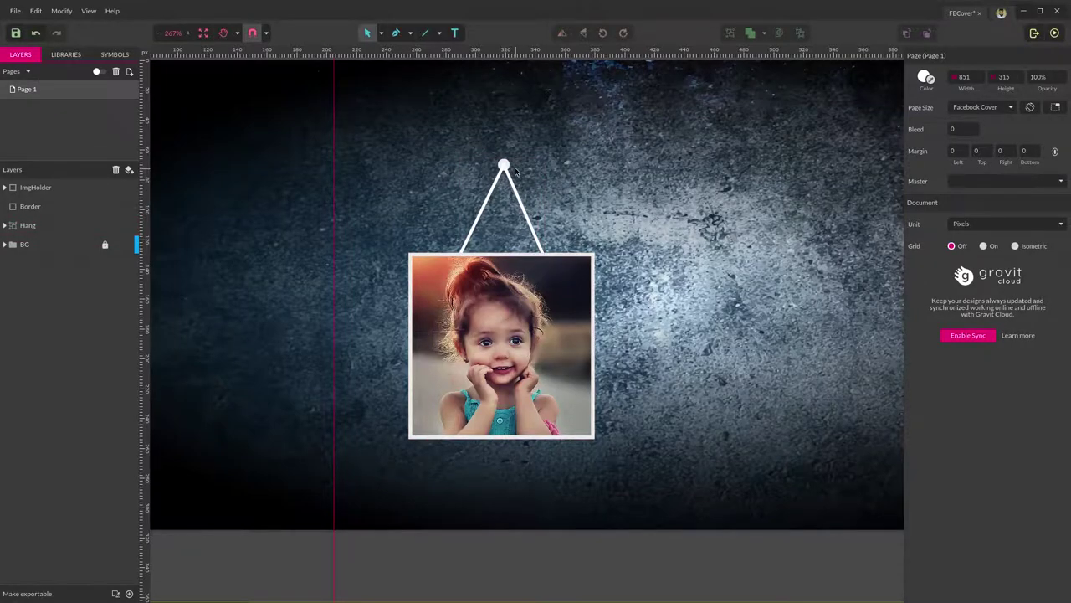
pyautogui.scroll(5, 514, 172)
pyautogui.hotkey('ctrl', 'z')
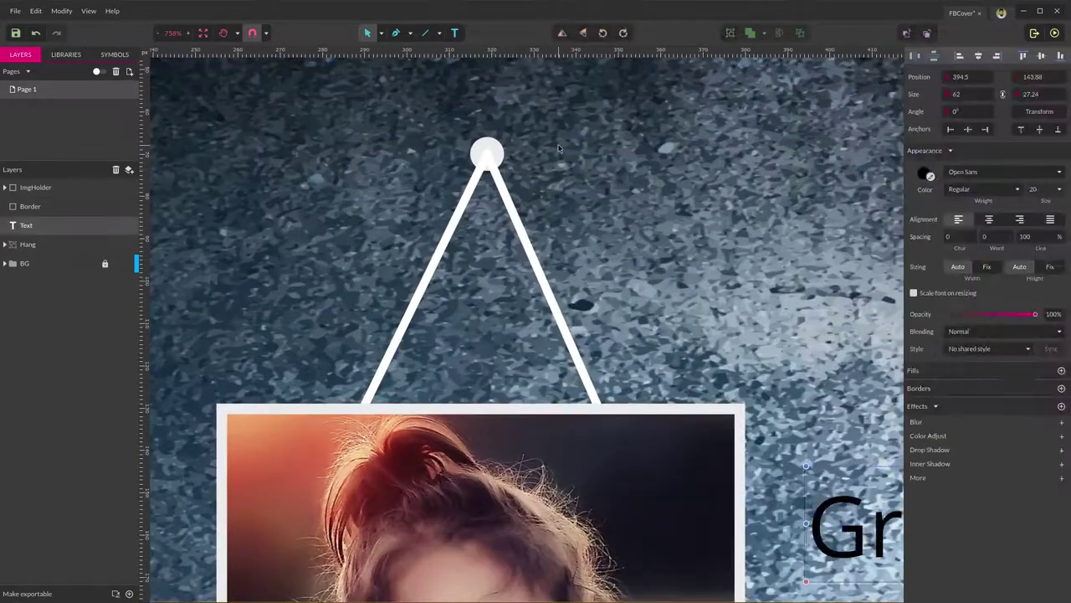
# Expand Hang to reach the pin circle, then collapse it and select the whole Hang group.
pyautogui.click(560, 149)
pyautogui.click(487, 150)
pyautogui.click(493, 148)
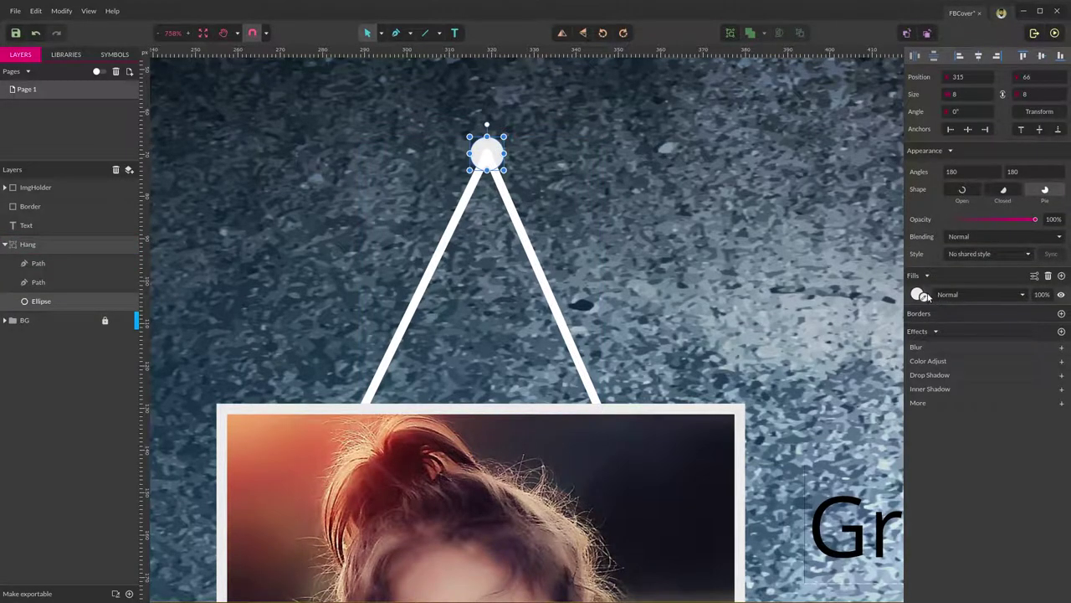
pyautogui.moveTo(926, 298); pyautogui.dragTo(552, 295)
pyautogui.click(622, 257)
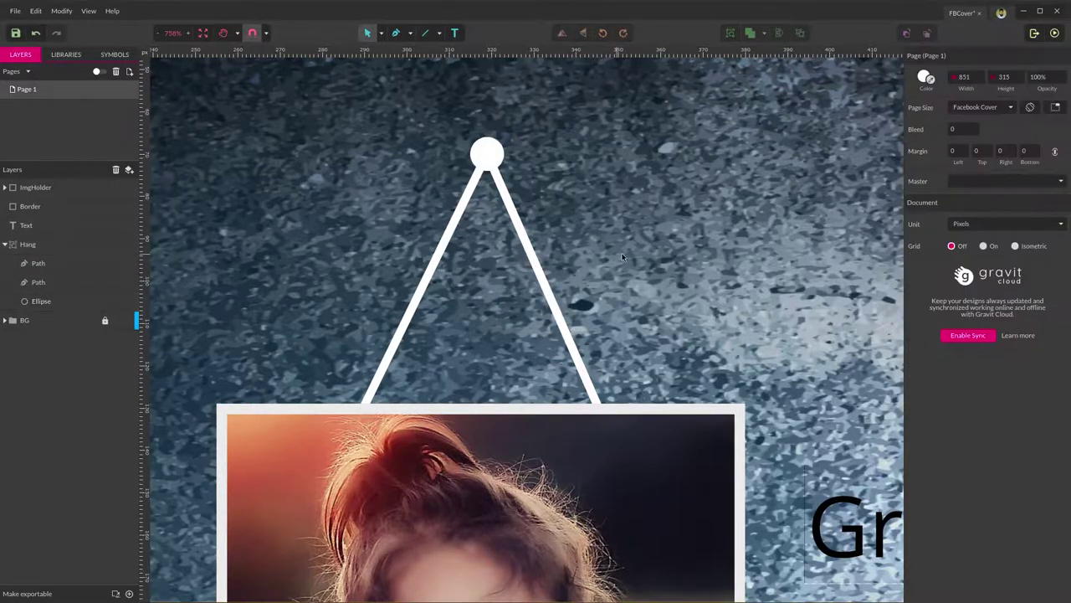
pyautogui.scroll(-4, 625, 252)
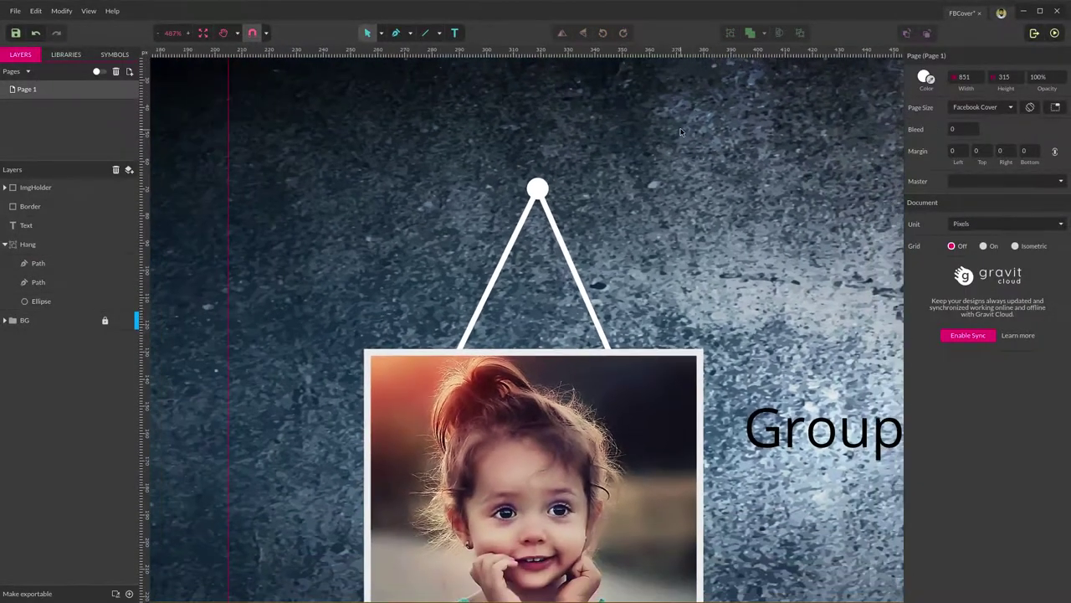
pyautogui.click(5, 244)
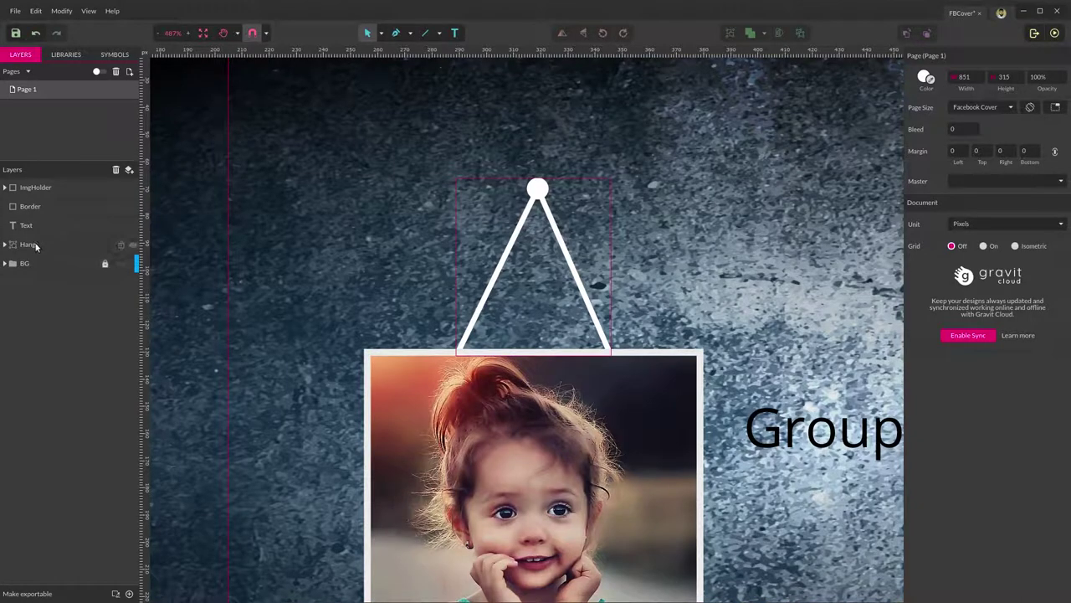
pyautogui.click(30, 244)
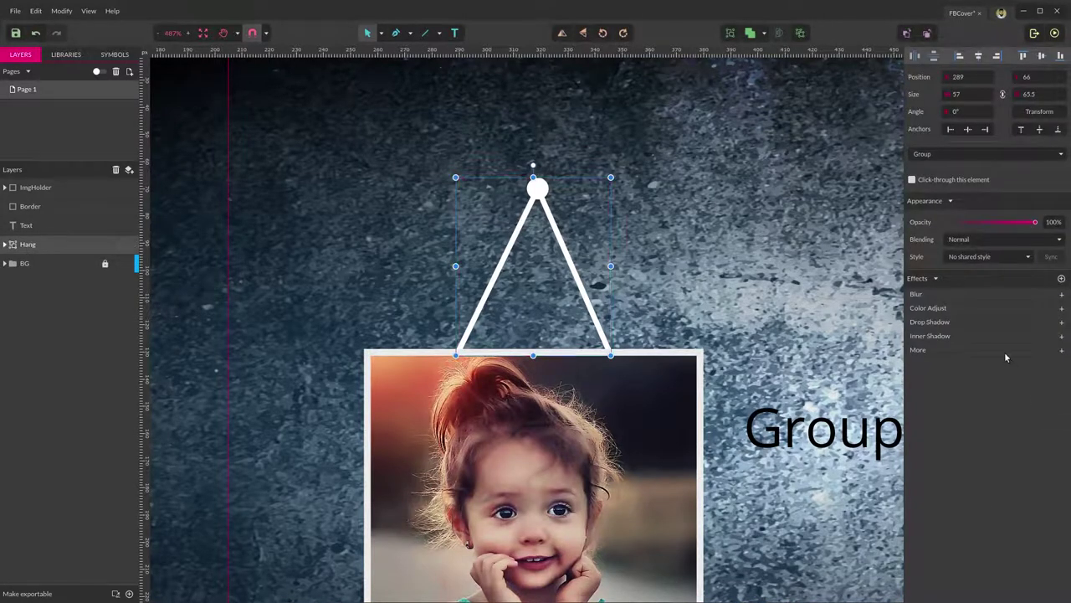
# Apply a Curved Shadow from the Most Used effects to Hang at 90% opacity.
pyautogui.click(933, 323)
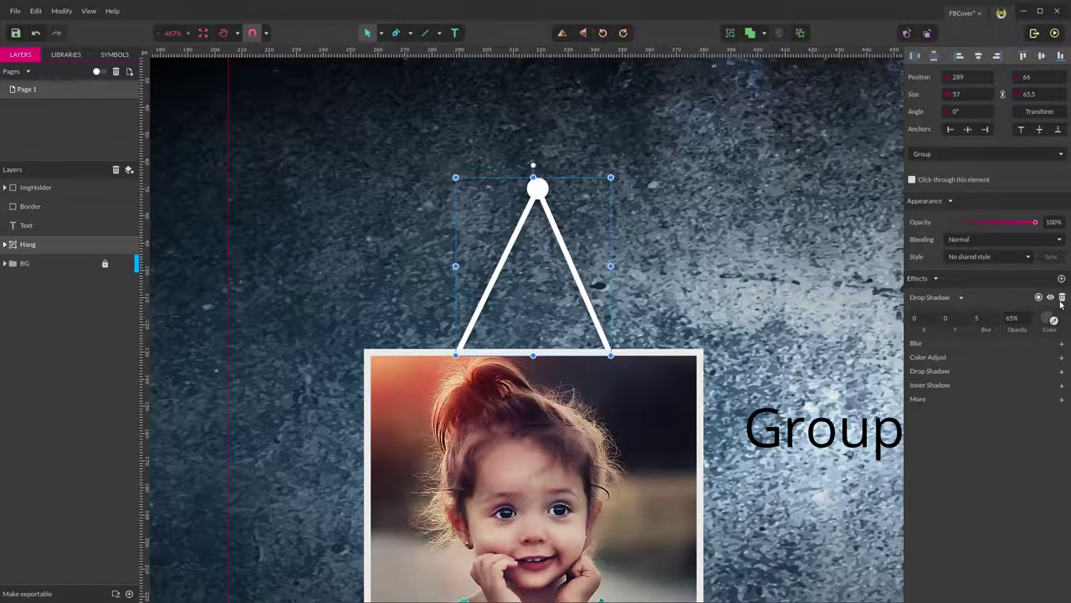
pyautogui.click(1061, 299)
pyautogui.click(917, 351)
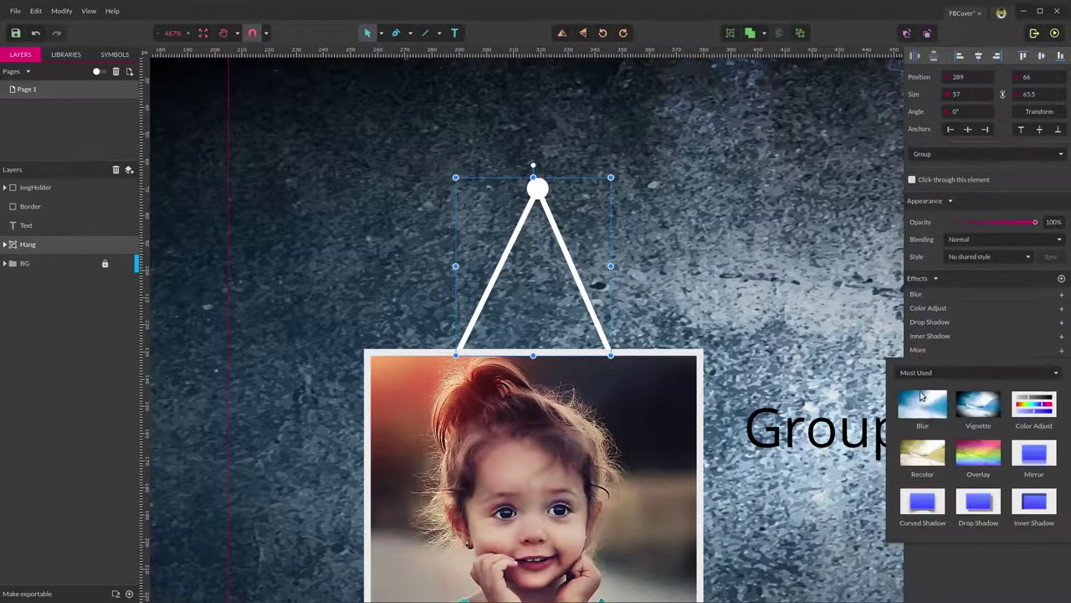
pyautogui.click(924, 372)
pyautogui.click(921, 386)
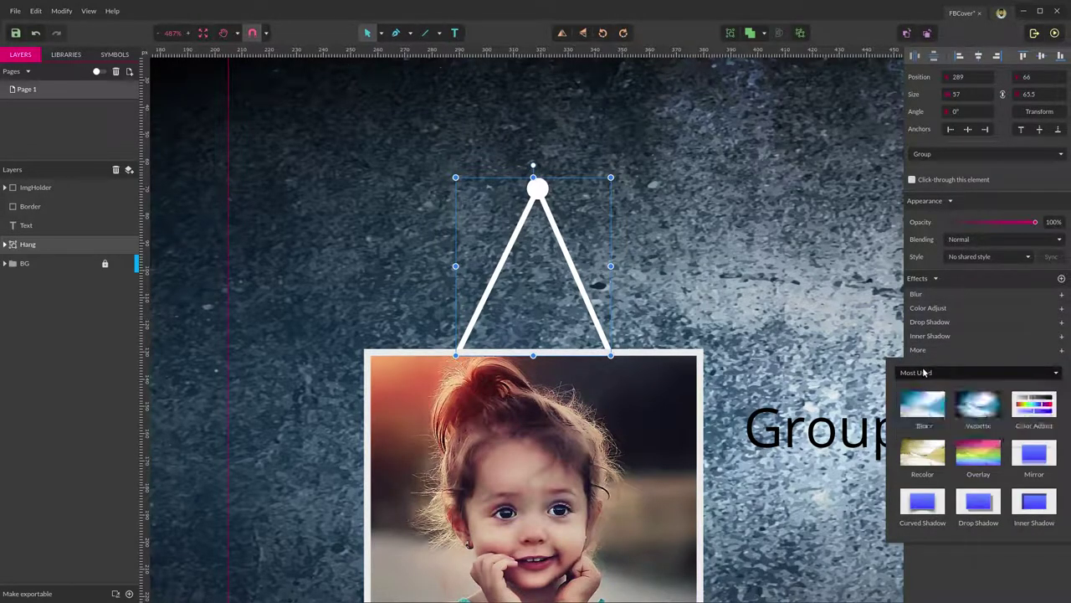
pyautogui.click(922, 503)
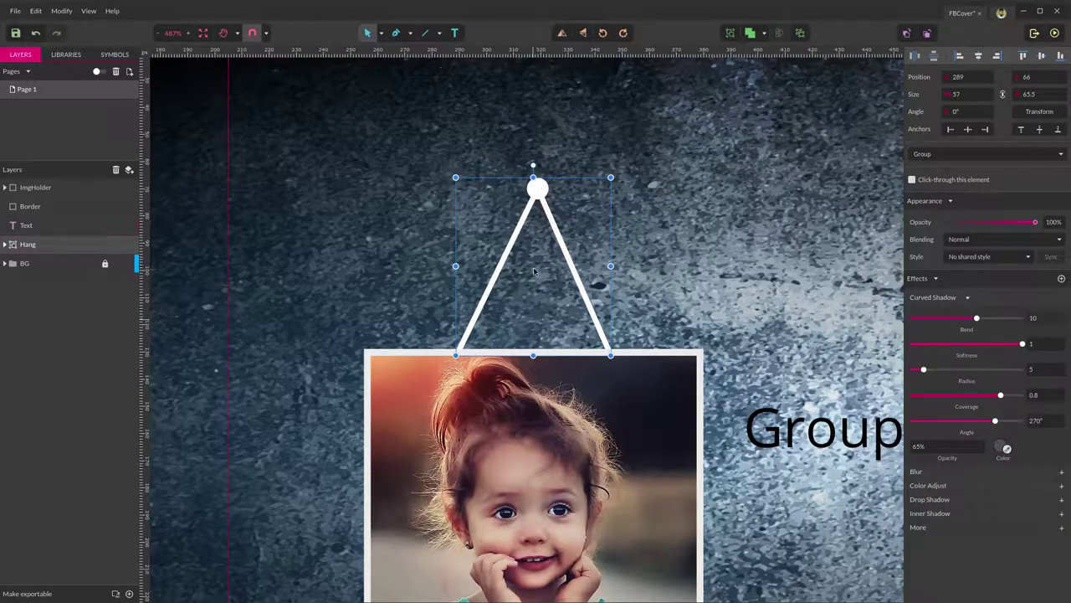
pyautogui.click(963, 447)
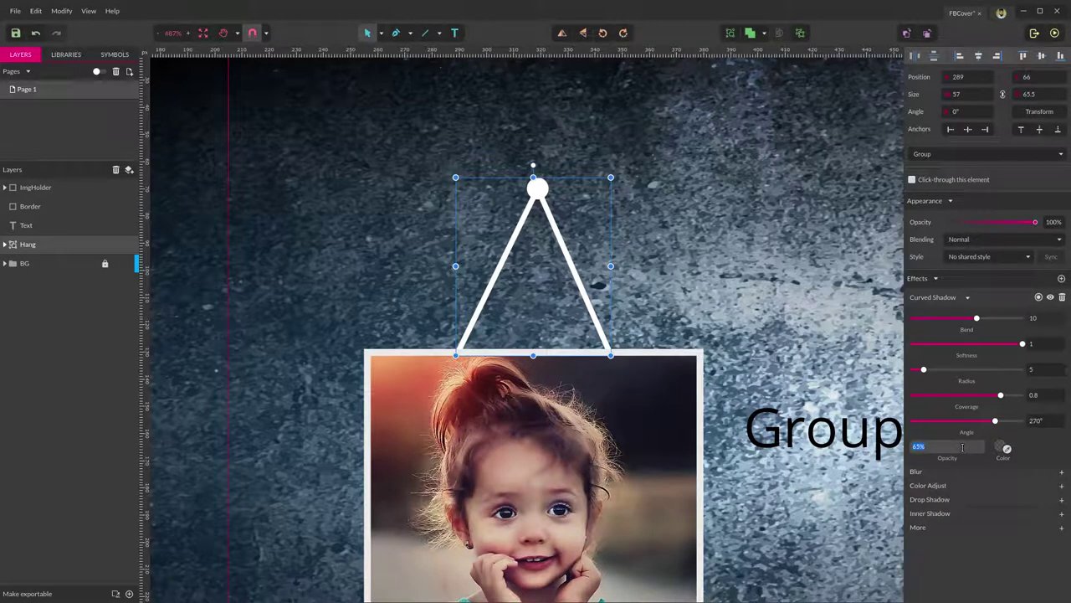
pyautogui.press('Return')
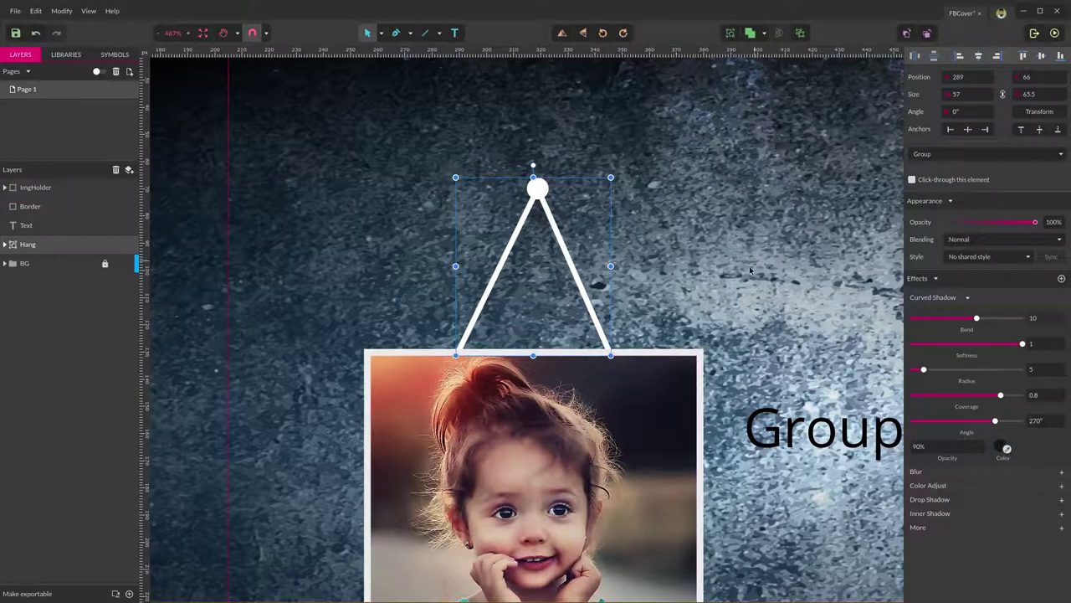
pyautogui.scroll(-5, 709, 239)
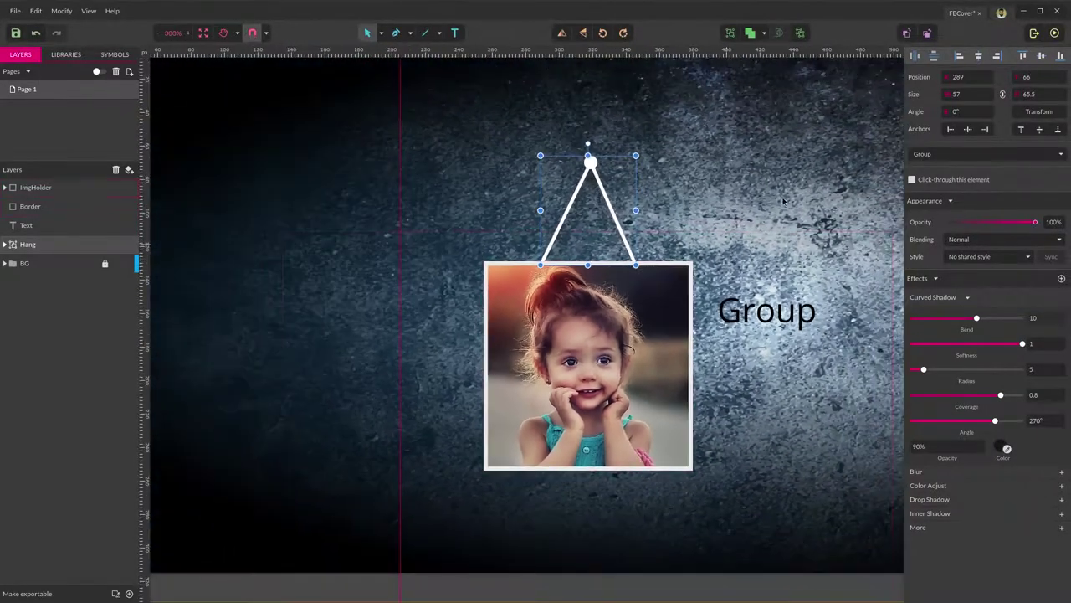
# Delete the stray 'Group' text layer and zoom out to view the whole page.
pyautogui.click(783, 201)
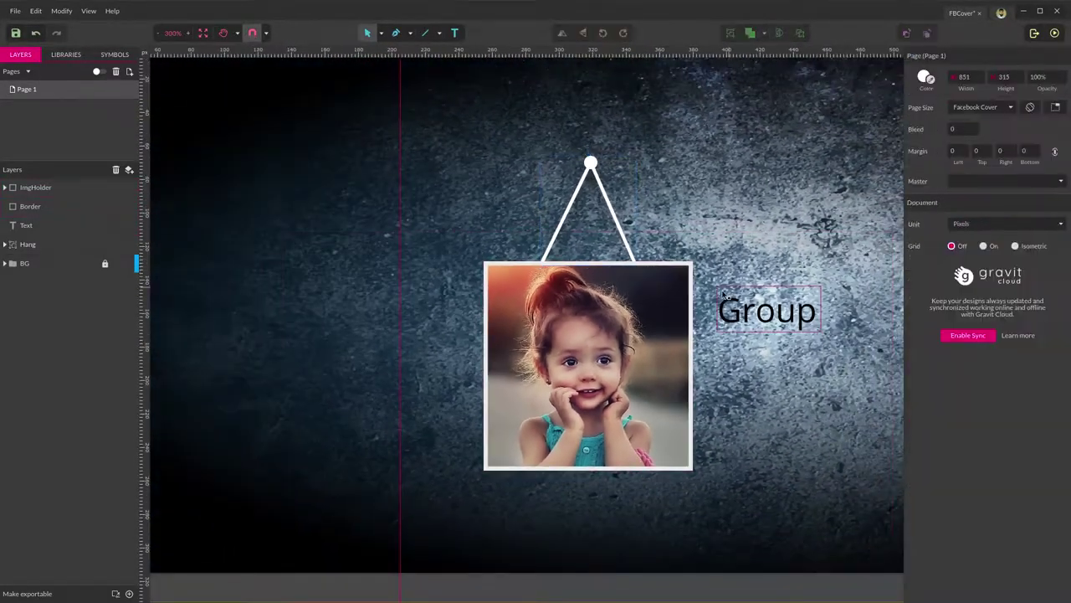
pyautogui.scroll(-3, 700, 337)
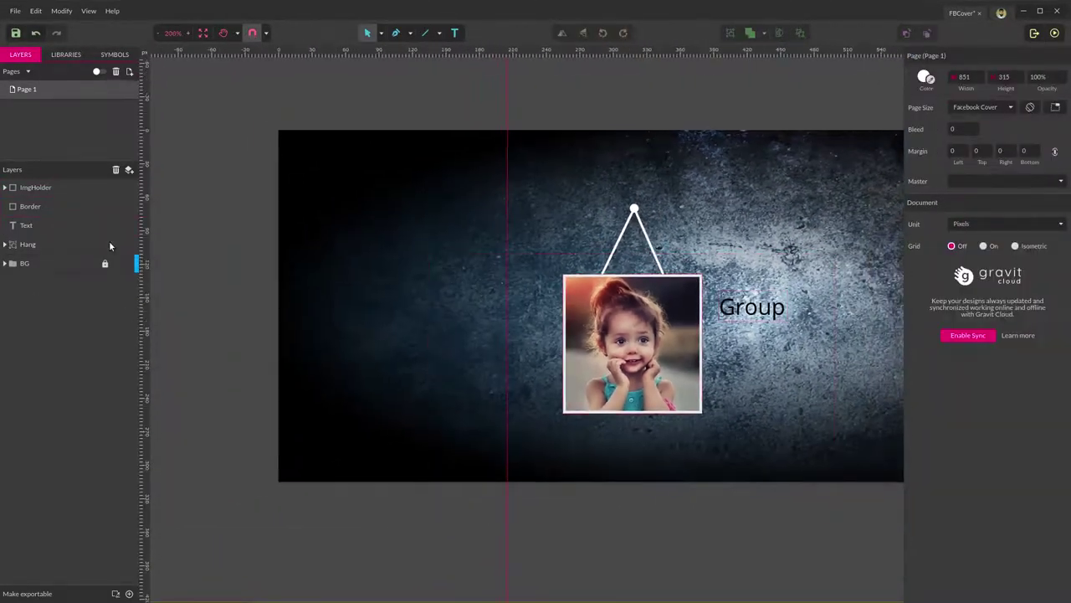
pyautogui.click(29, 225)
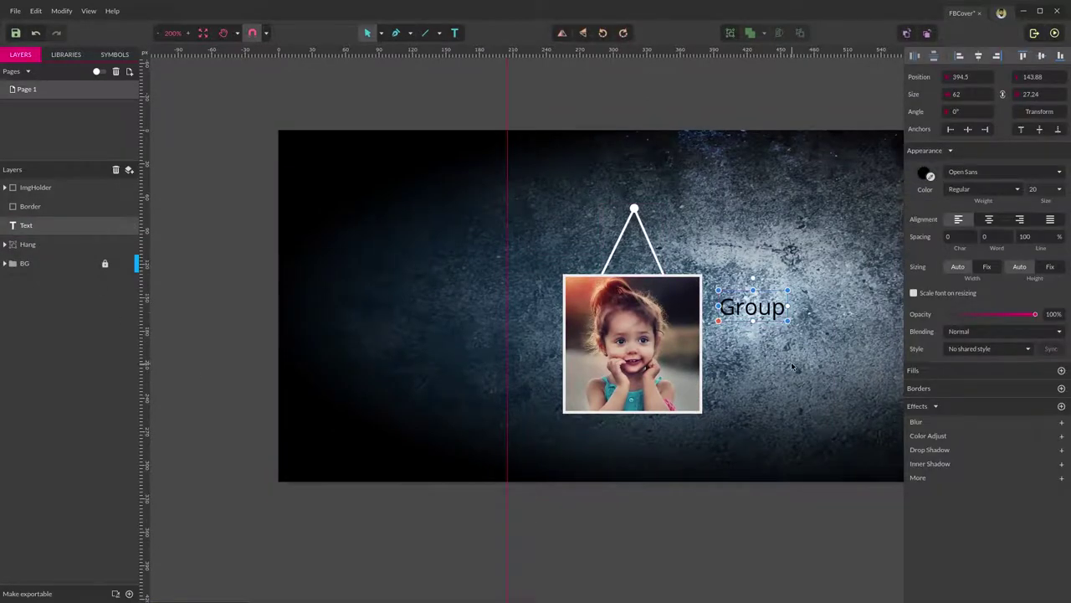
pyautogui.press('Delete')
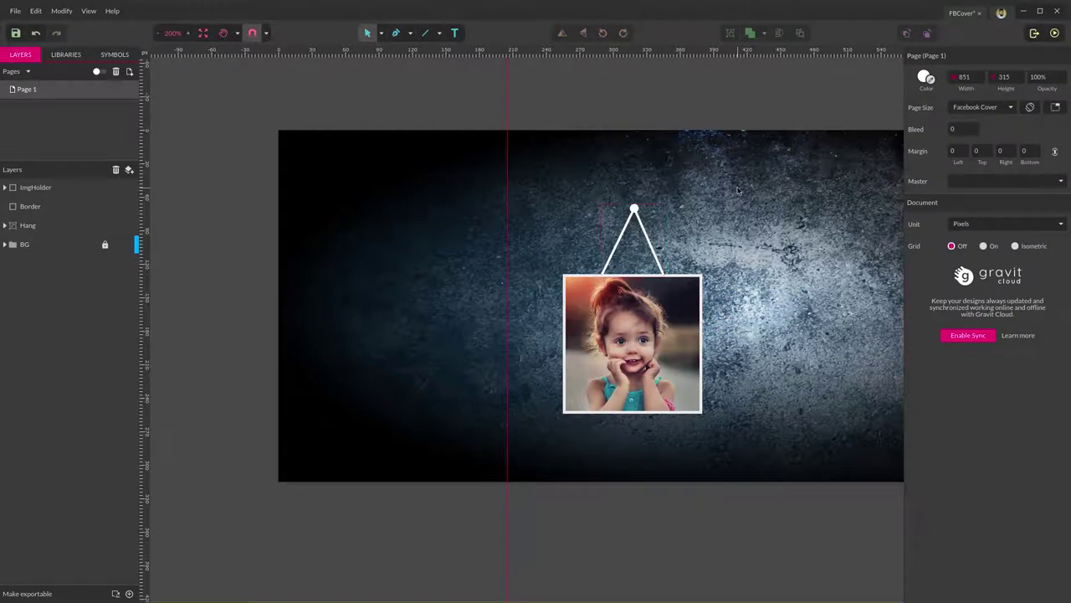
pyautogui.scroll(-3, 740, 278)
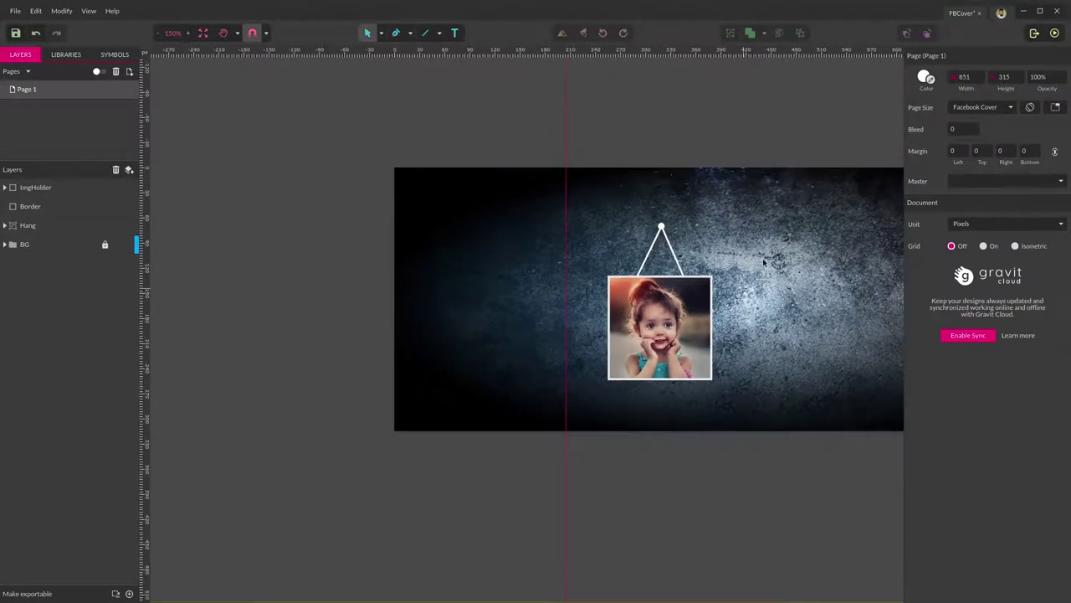
pyautogui.hscroll(5, 605, 256)
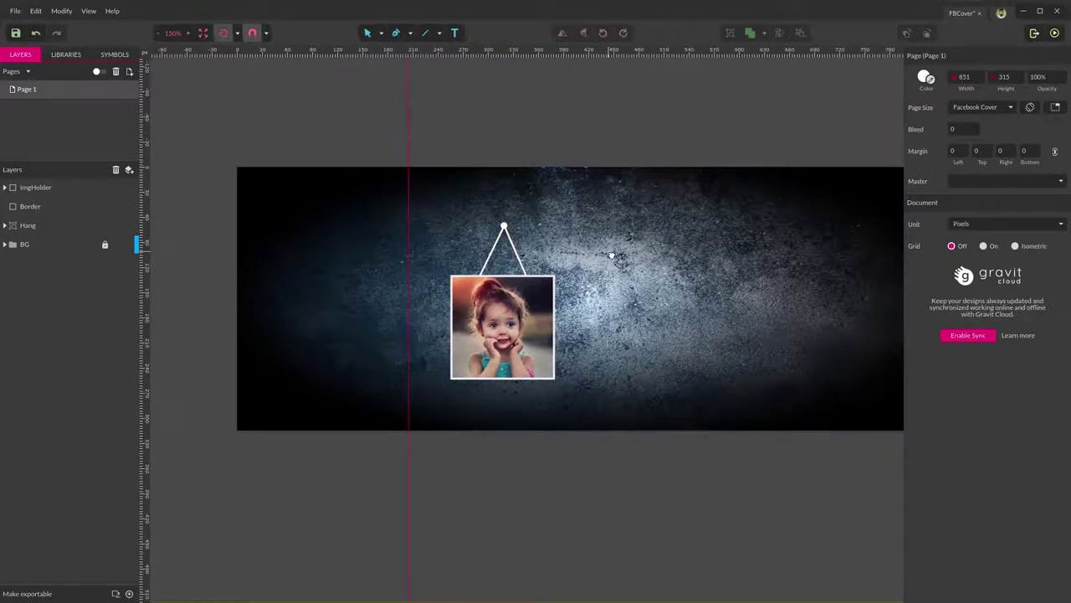
# Create a new layer named Img-1 and move ImgHolder, Border and Hang into it.
pyautogui.click(129, 171)
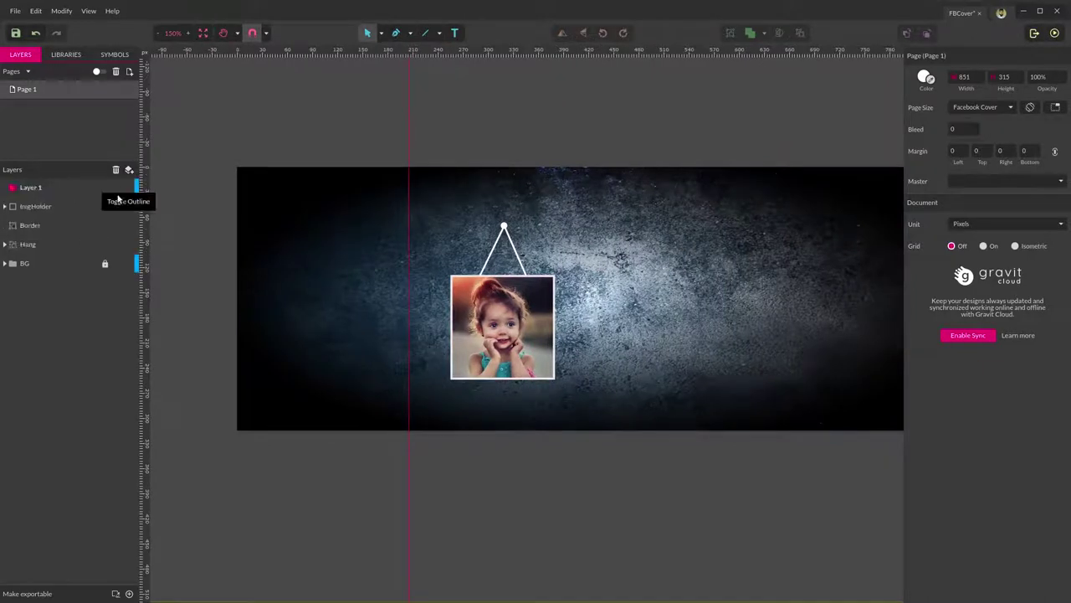
pyautogui.doubleClick(38, 189)
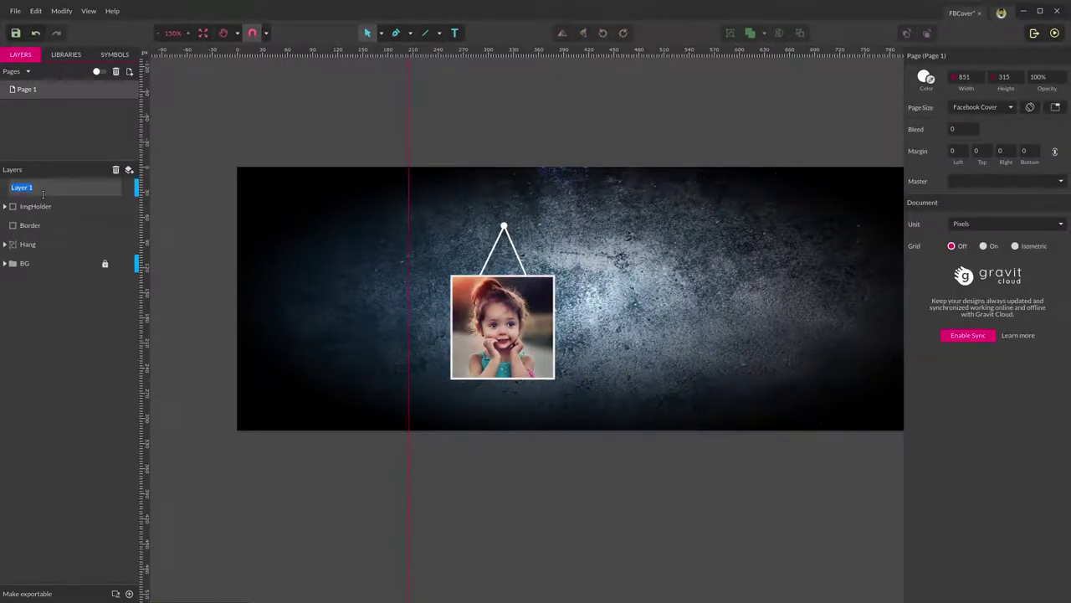
pyautogui.write('Img-1')
pyautogui.press('Return')
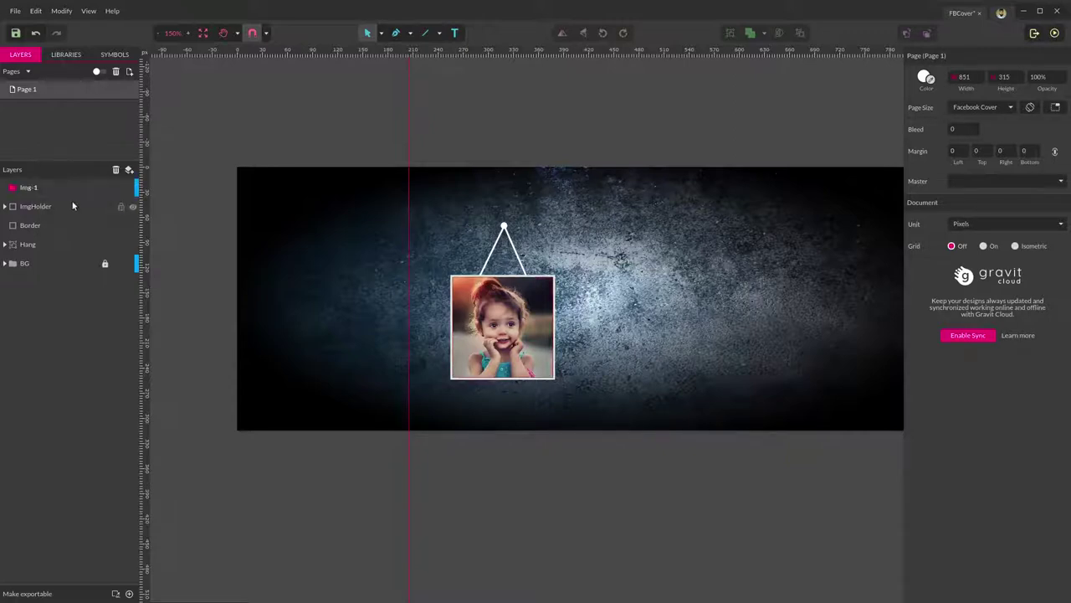
pyautogui.click(72, 206)
pyautogui.keyDown('shift'); pyautogui.click(43, 244); pyautogui.keyUp('shift')
pyautogui.moveTo(43, 244); pyautogui.dragTo(39, 187)
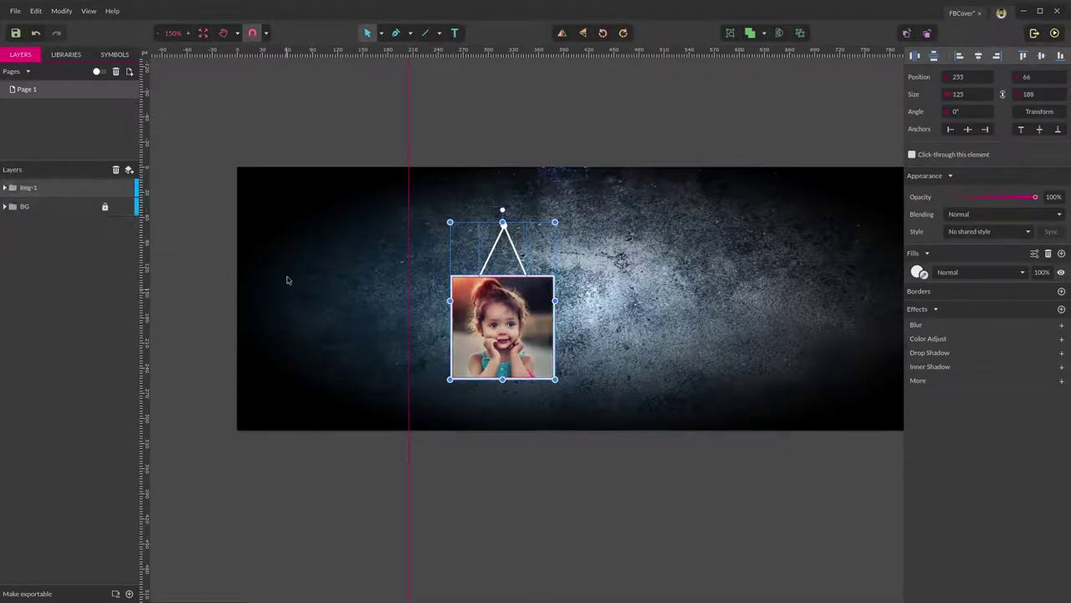
pyautogui.press('Escape')
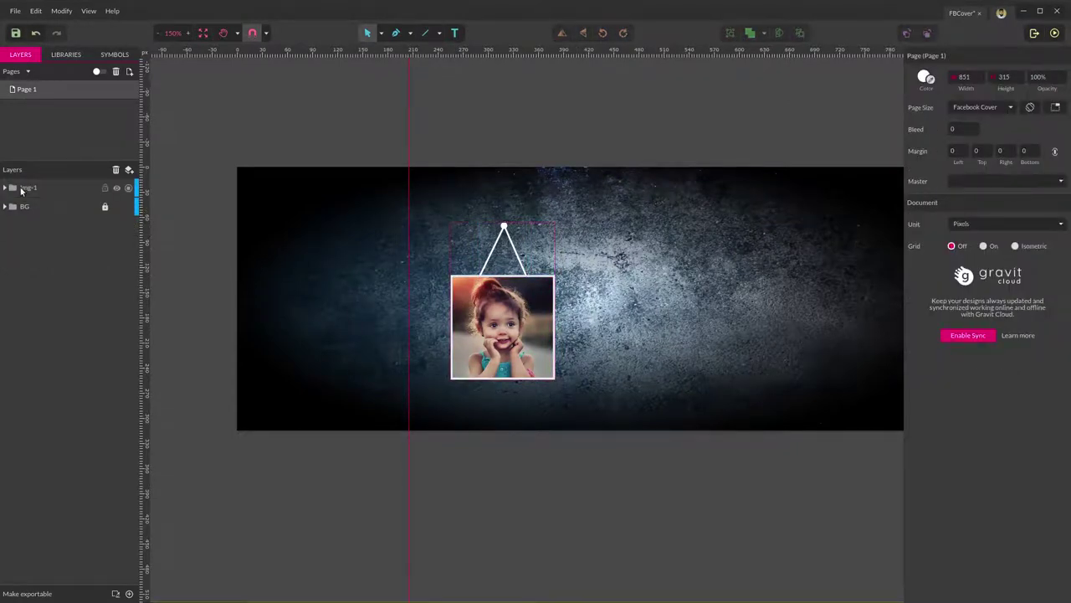
# Select the Img-1 group and Alt-drag a duplicate of the hanging photo to the right.
pyautogui.click(25, 189)
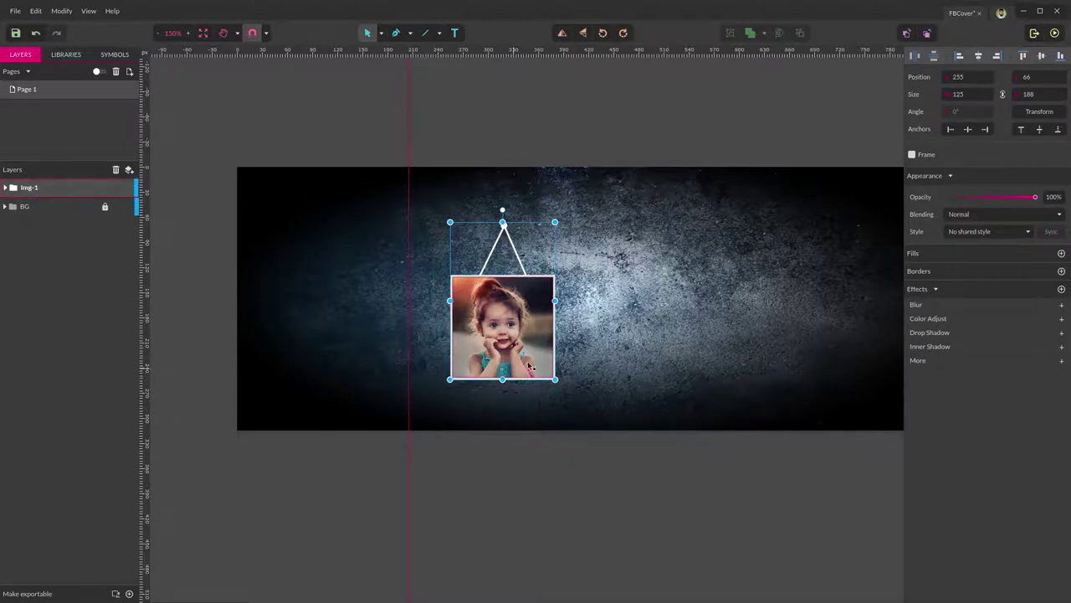
pyautogui.moveTo(506, 327); pyautogui.dragTo(515, 327)
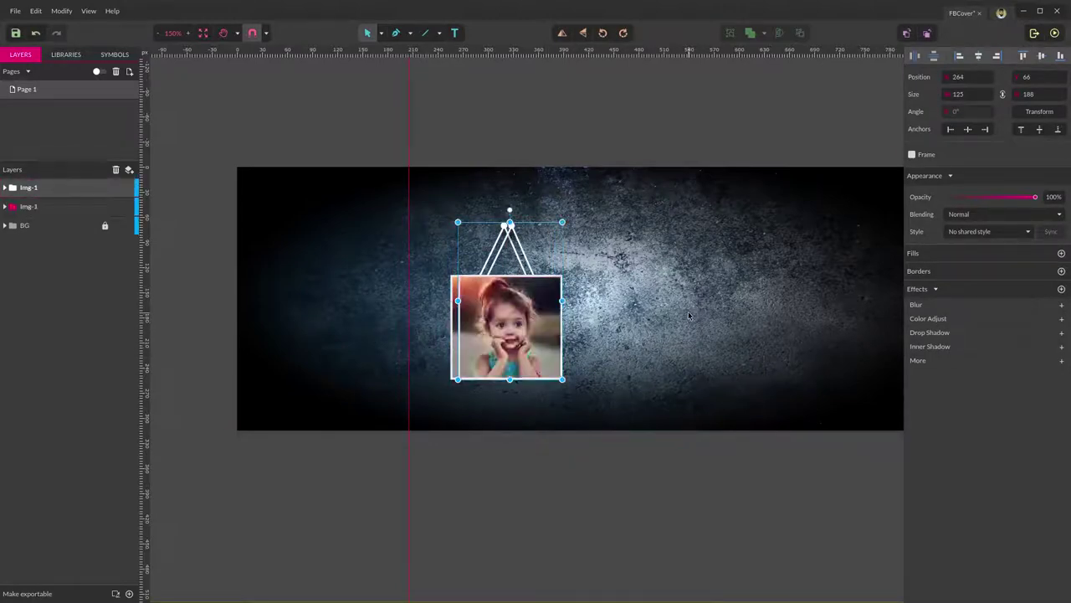
pyautogui.hotkey('ctrl', 'z')
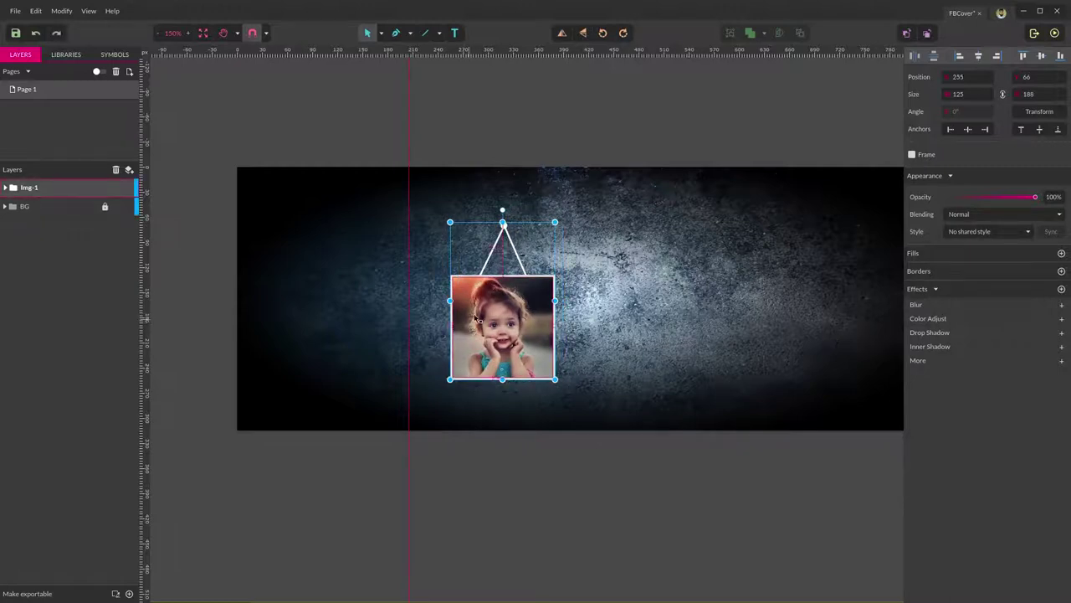
pyautogui.doubleClick(479, 318)
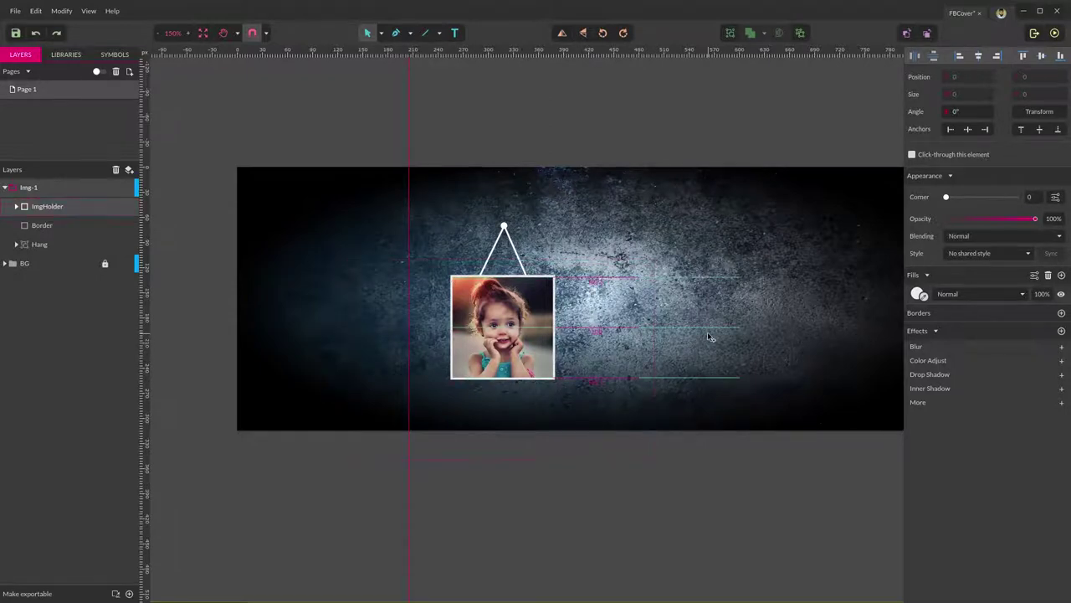
pyautogui.click(7, 190)
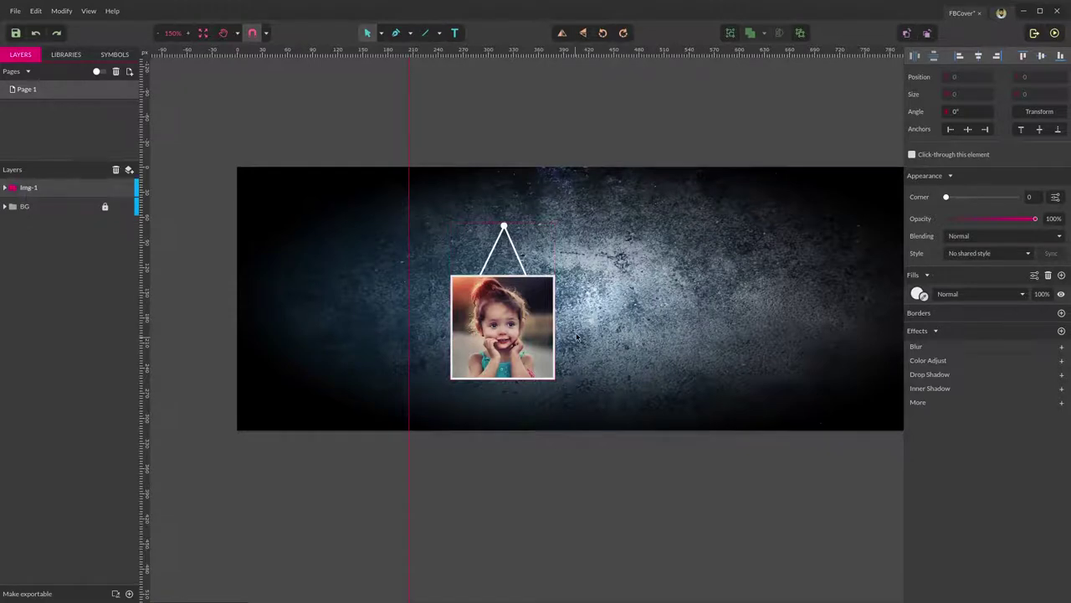
pyautogui.click(506, 320)
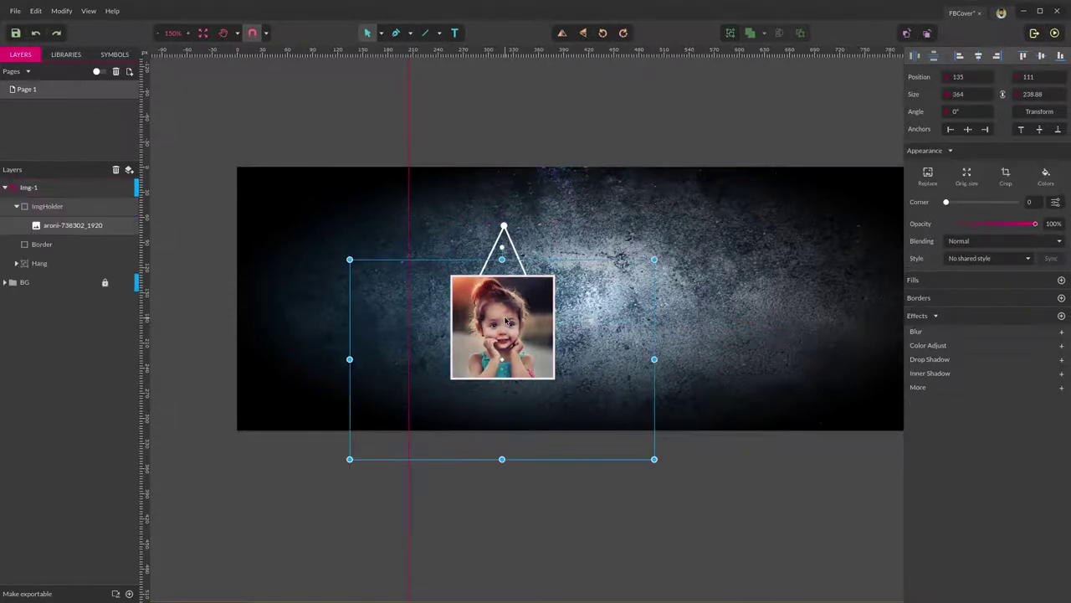
pyautogui.click(631, 198)
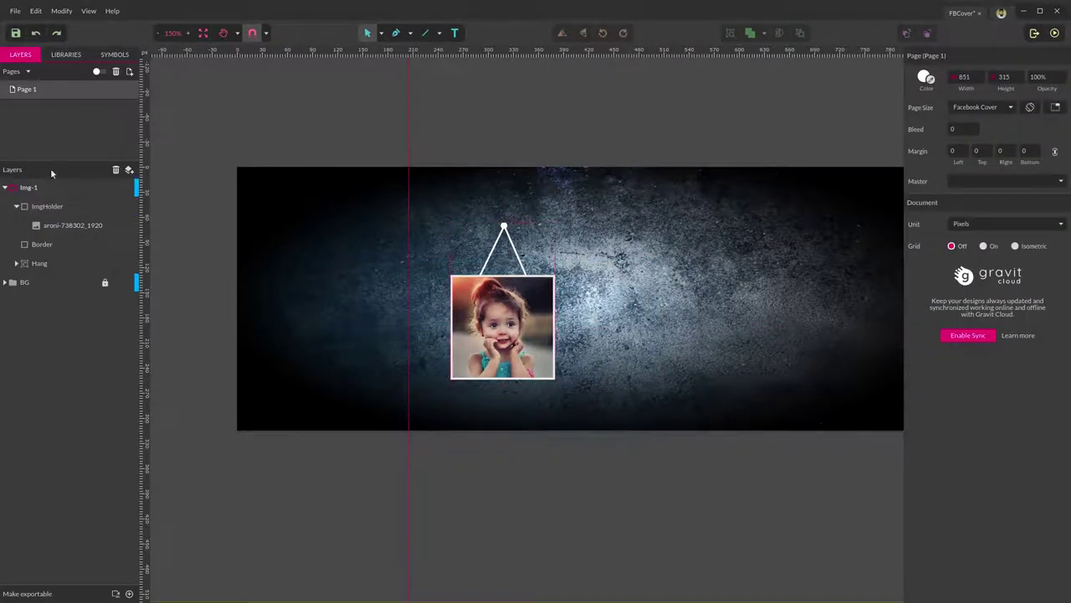
pyautogui.click(14, 192)
pyautogui.click(25, 189)
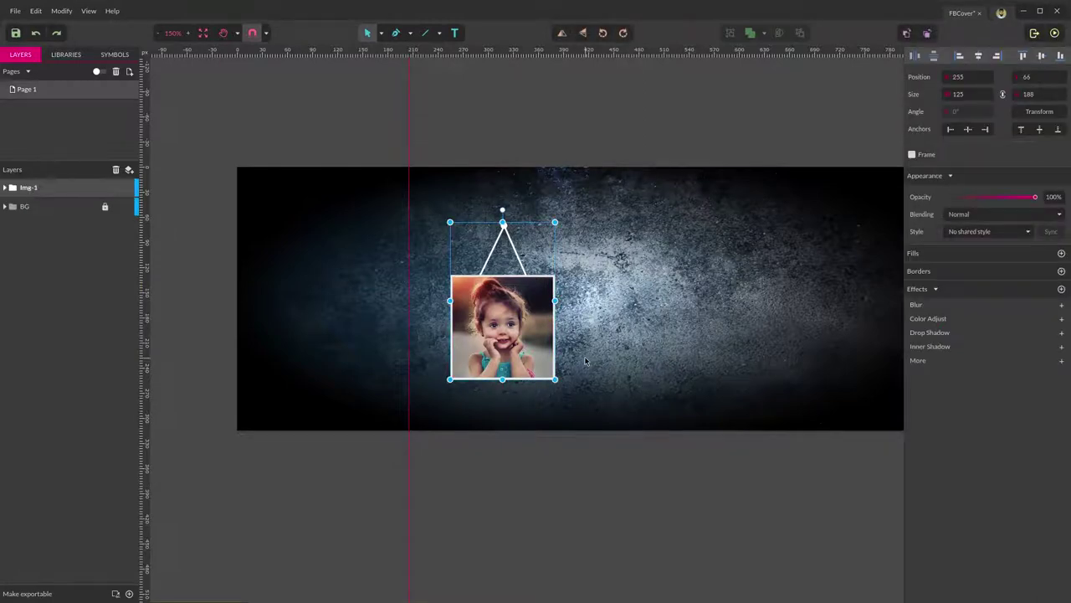
pyautogui.moveTo(526, 345); pyautogui.dragTo(737, 335)
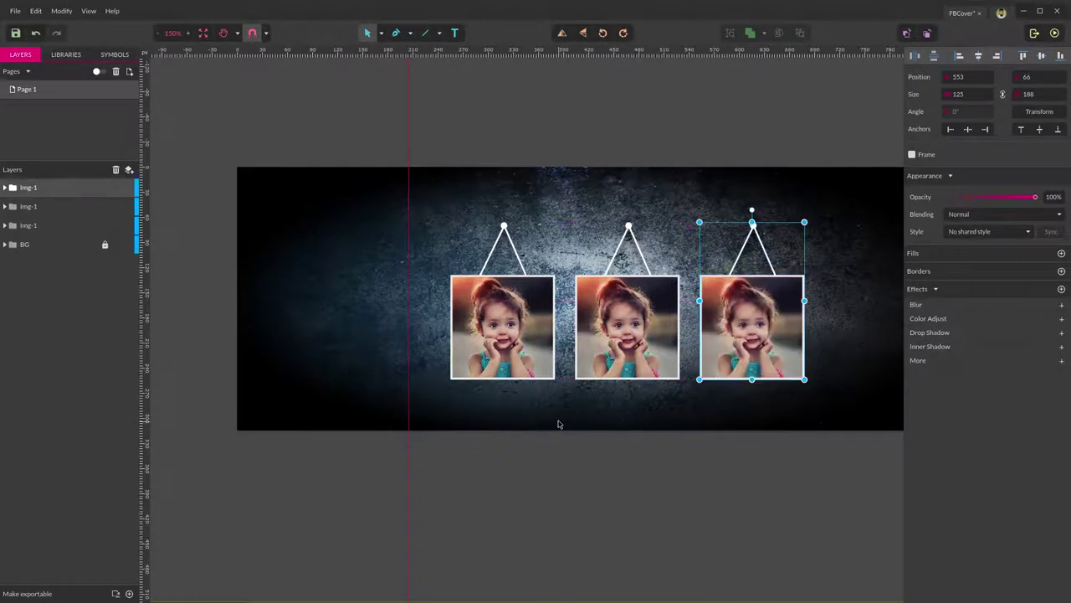
# Rename the middle copied layer Img-2 and the top copied layer Img-3.
pyautogui.click(738, 398)
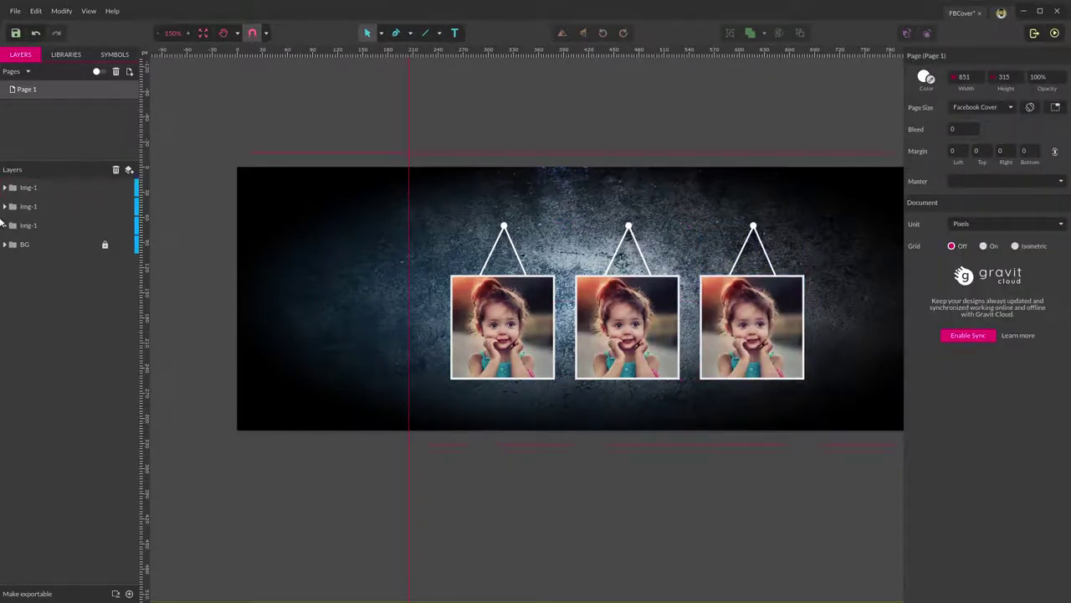
pyautogui.doubleClick(31, 207)
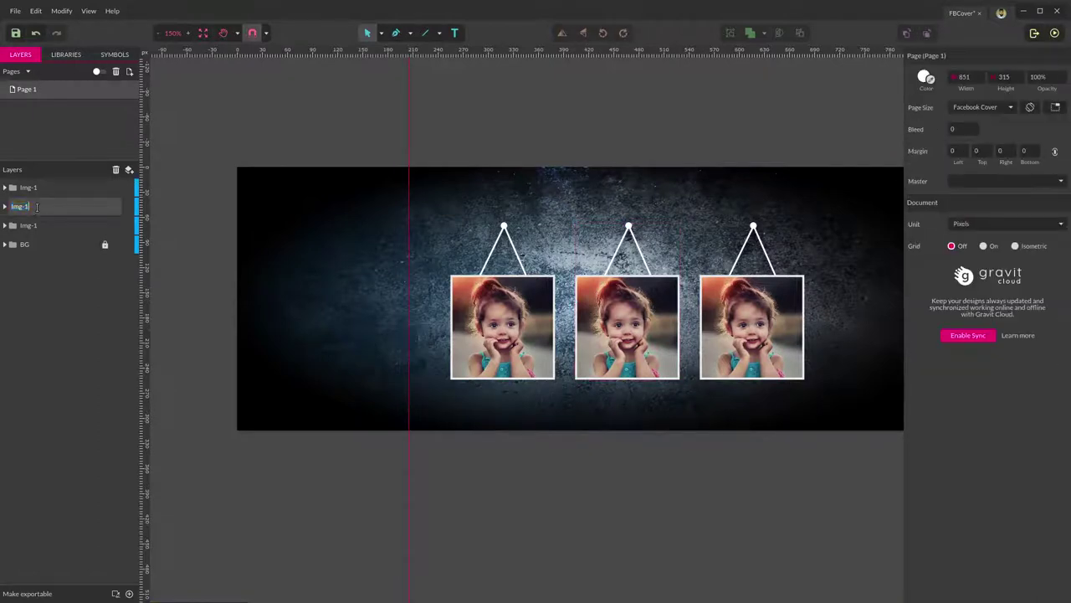
pyautogui.write('2')
pyautogui.press('Return')
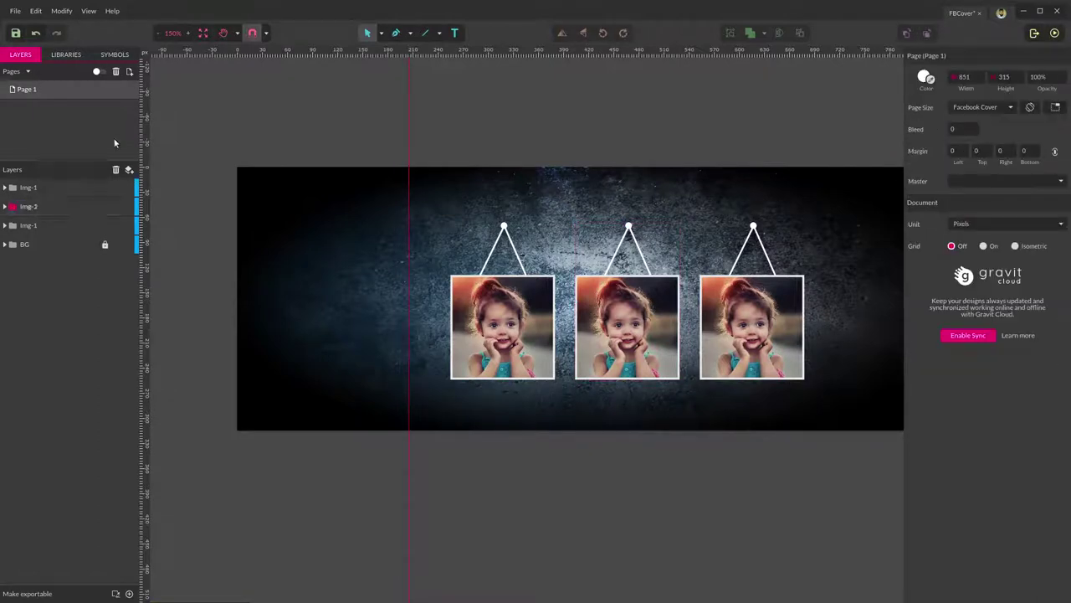
pyautogui.doubleClick(37, 188)
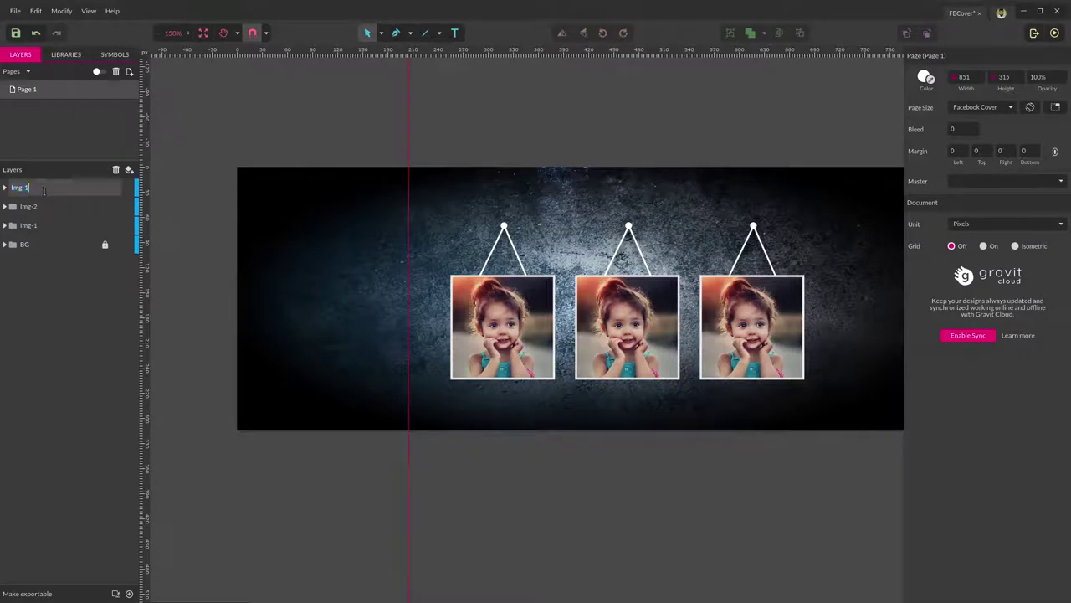
pyautogui.write('3')
pyautogui.press('Return')
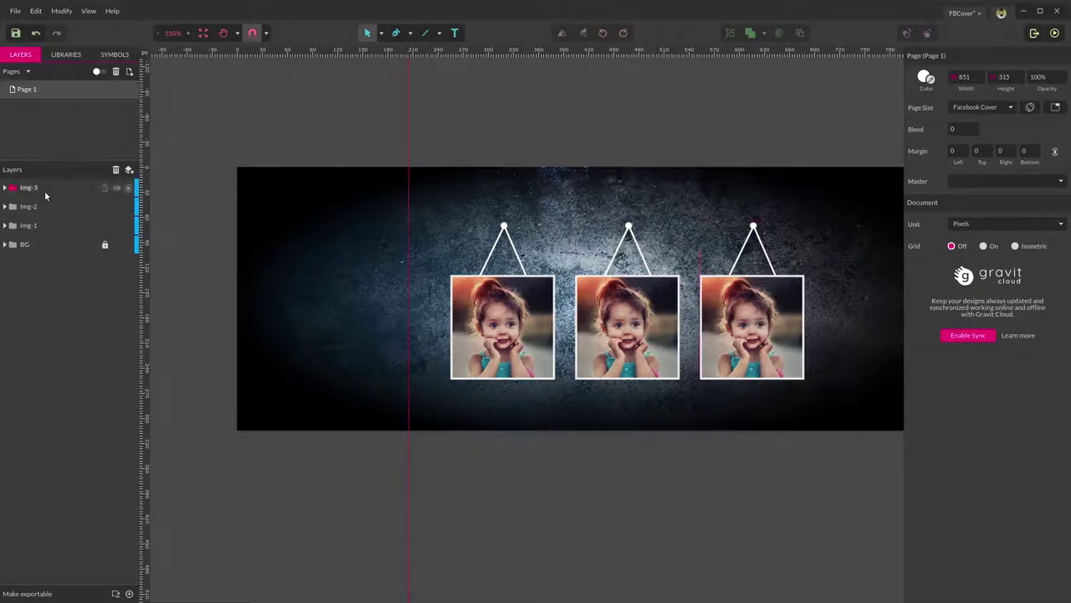
pyautogui.click(53, 205)
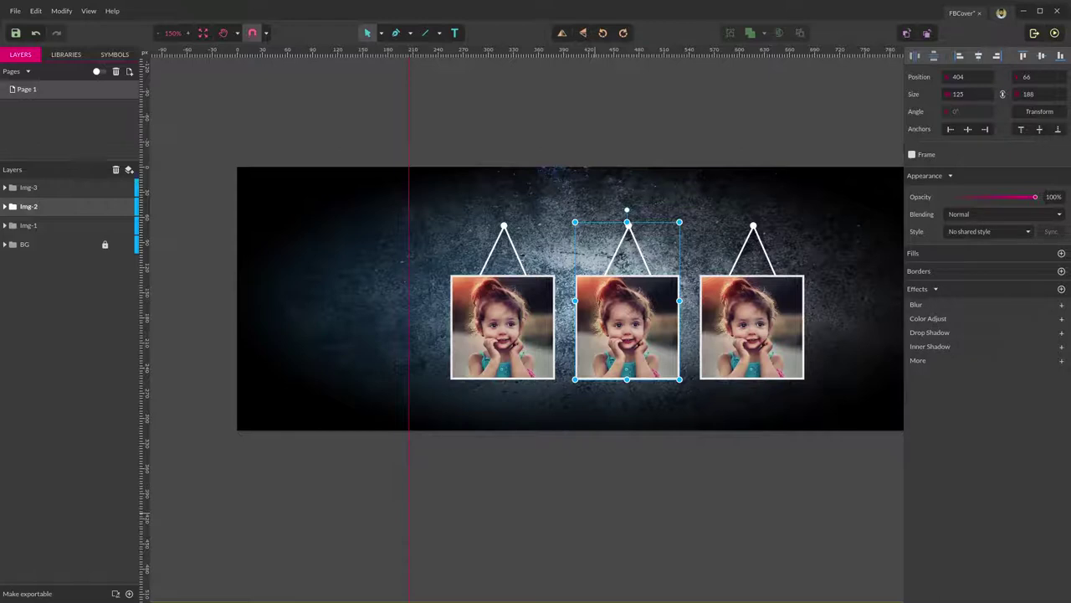
# Nudge the middle photo down, then align all three photos on their vertical centres.
pyautogui.hotkey('shift', 'Down')
pyautogui.hotkey('shift', 'Down')
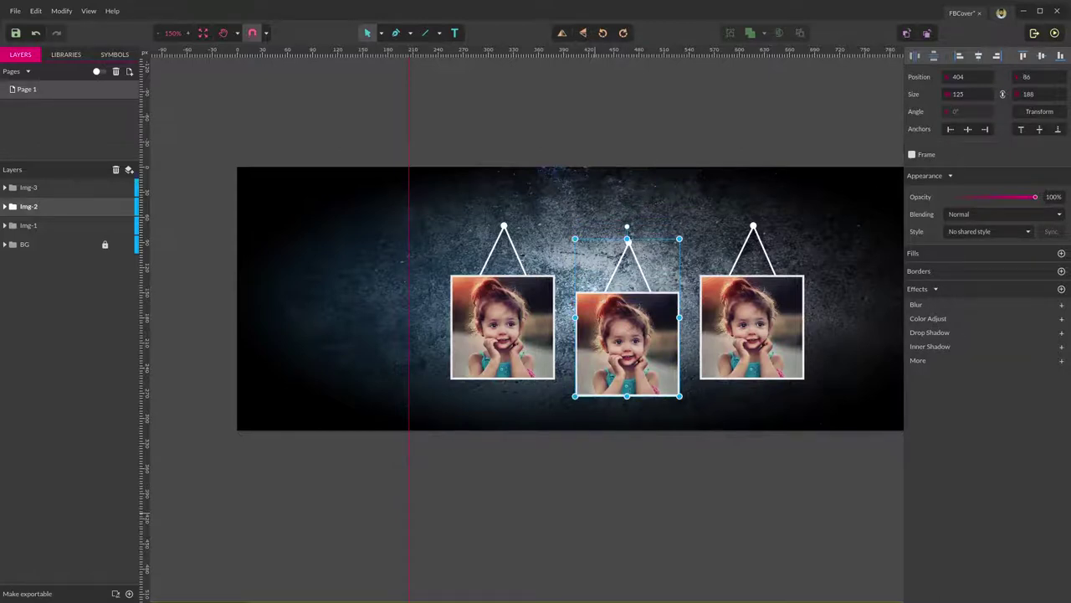
pyautogui.hotkey('shift', 'Down')
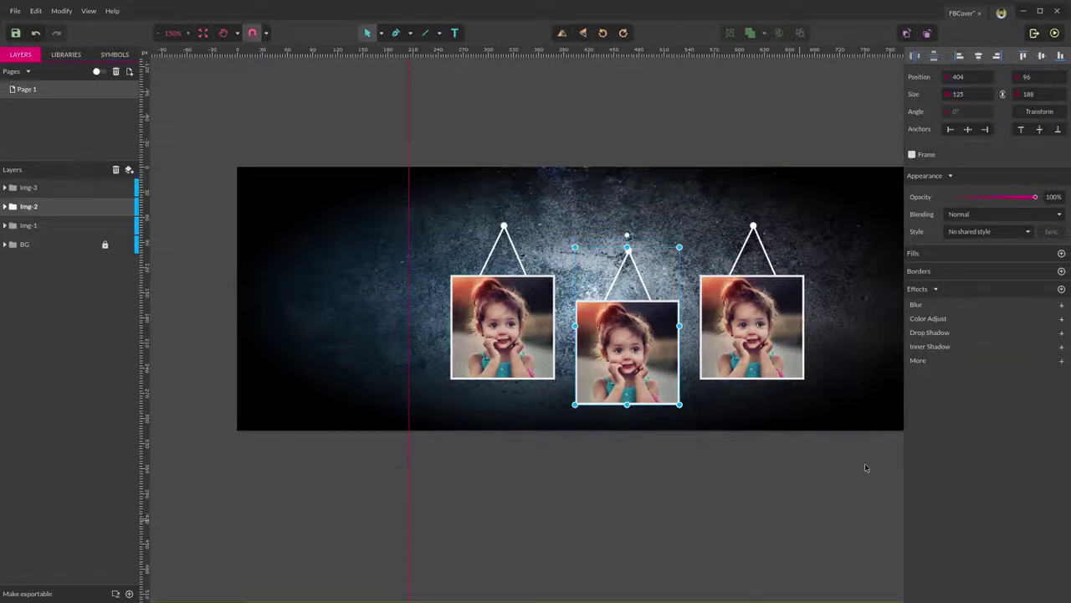
pyautogui.click(866, 468)
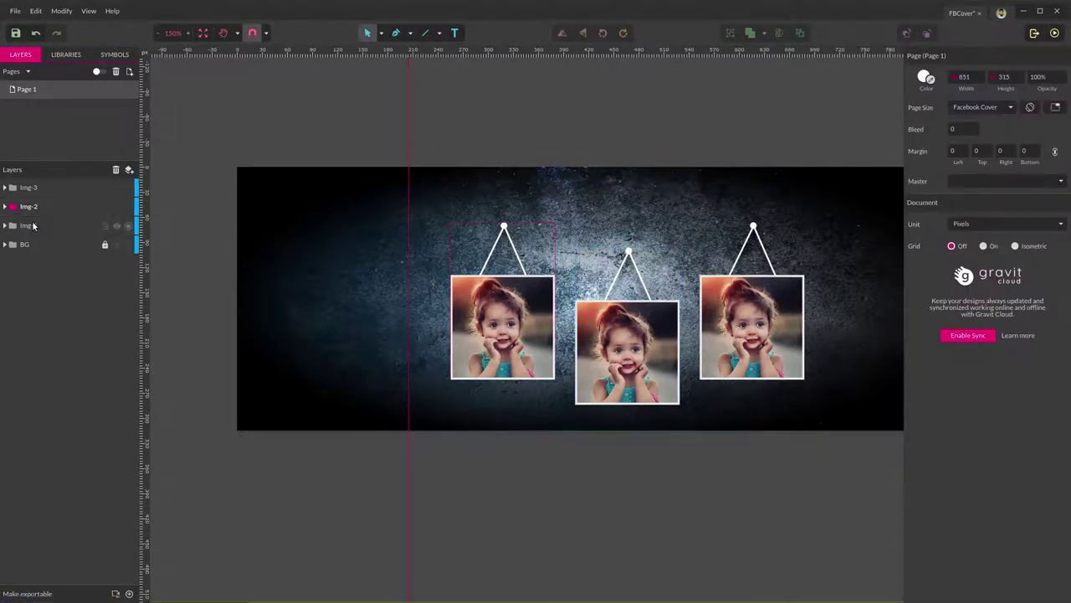
pyautogui.click(33, 225)
pyautogui.keyDown('shift'); pyautogui.click(43, 187); pyautogui.keyUp('shift')
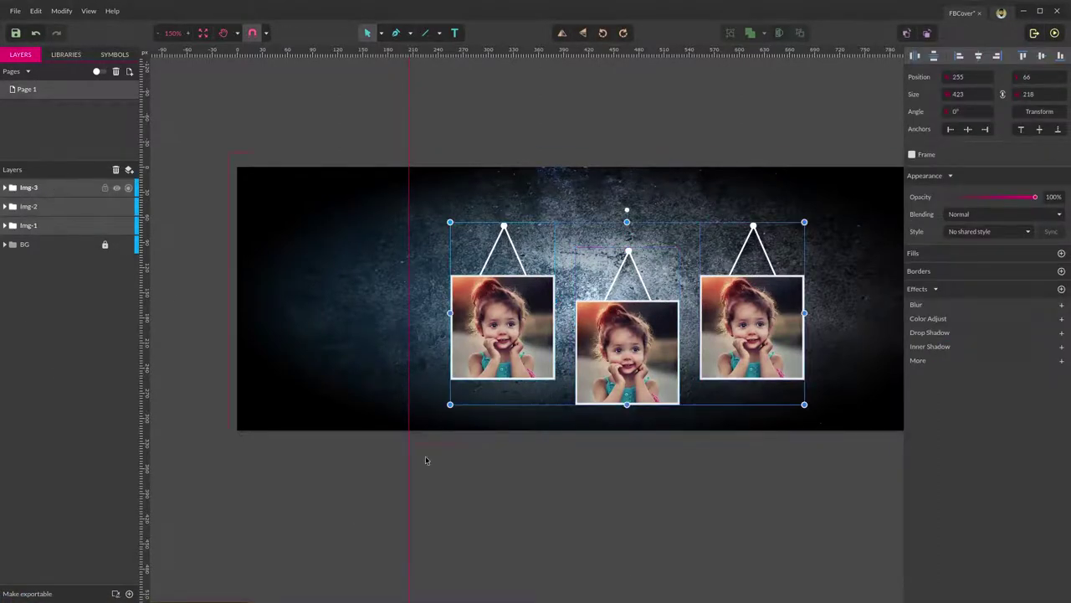
pyautogui.click(1043, 56)
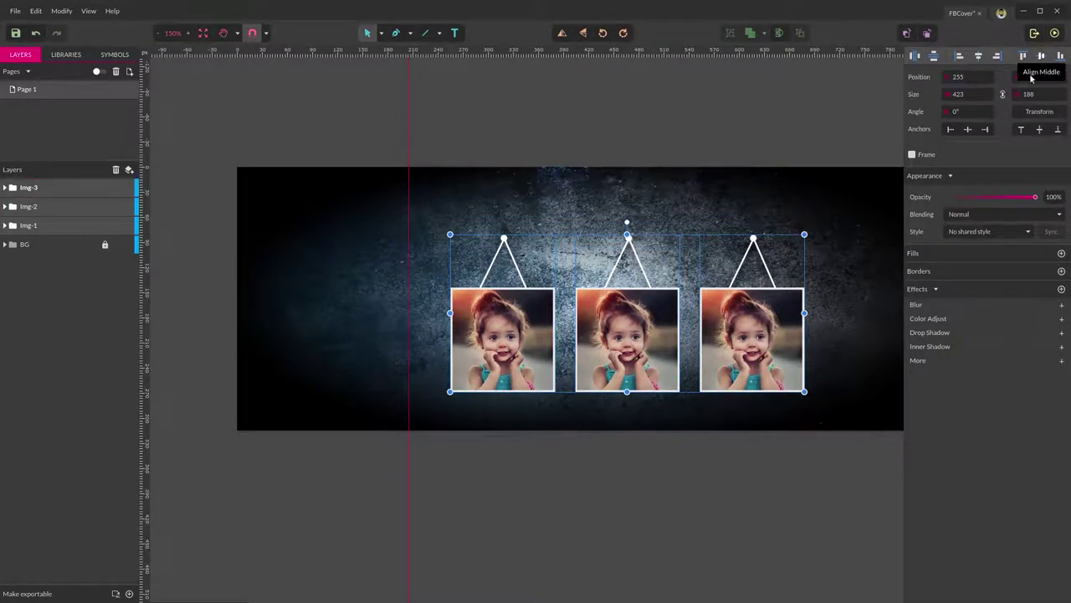
pyautogui.click(571, 495)
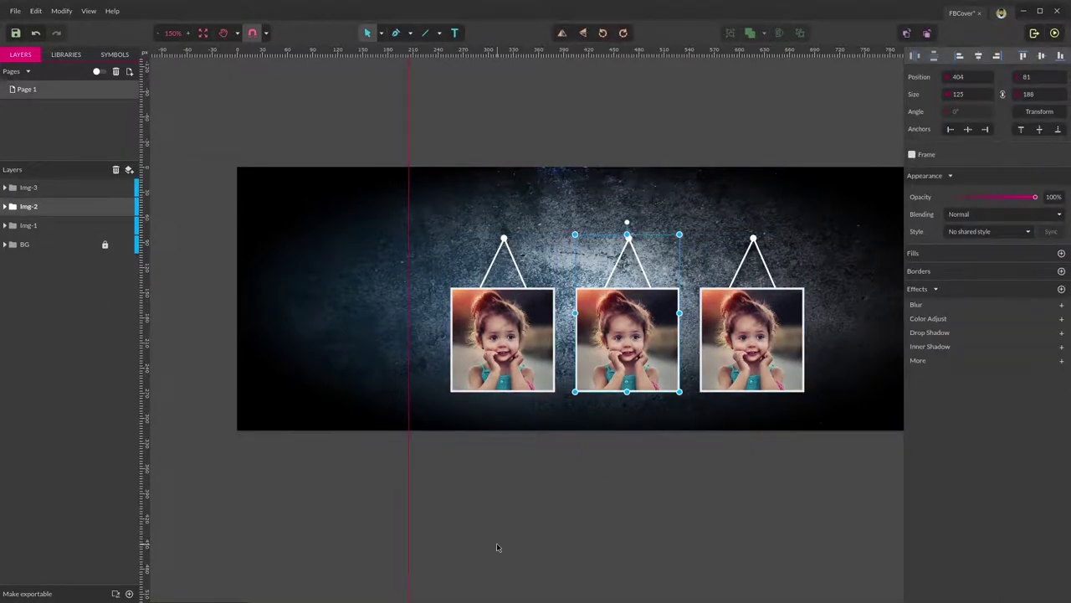
# Drop the middle Img-2 photo lower and raise the whole row to y 41.
pyautogui.hotkey('shift', 'Down')
pyautogui.hotkey('shift', 'Down')
pyautogui.hotkey('shift', 'Down')
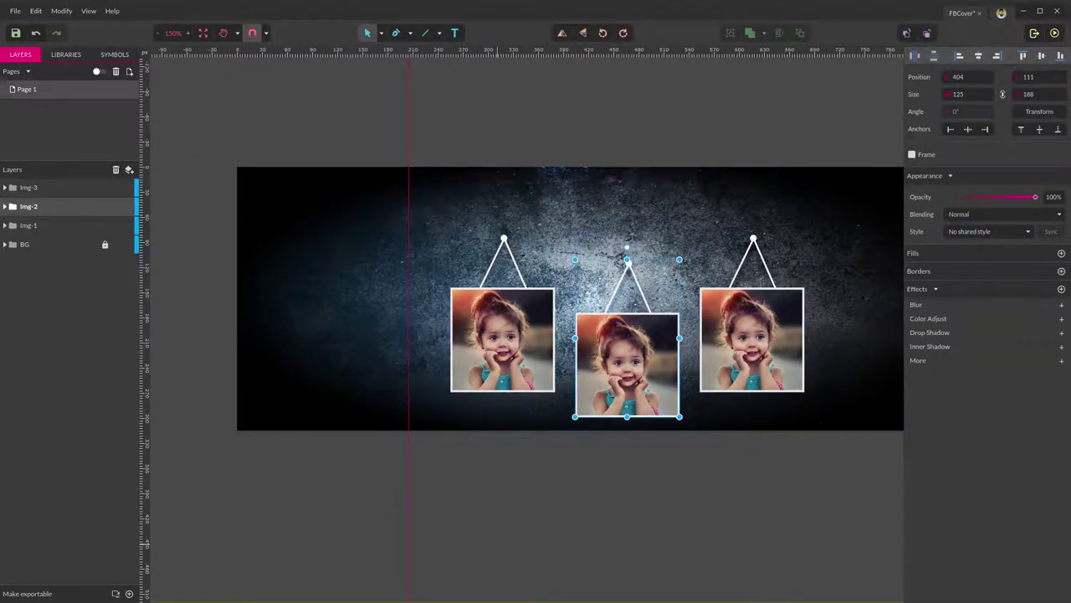
pyautogui.click(709, 522)
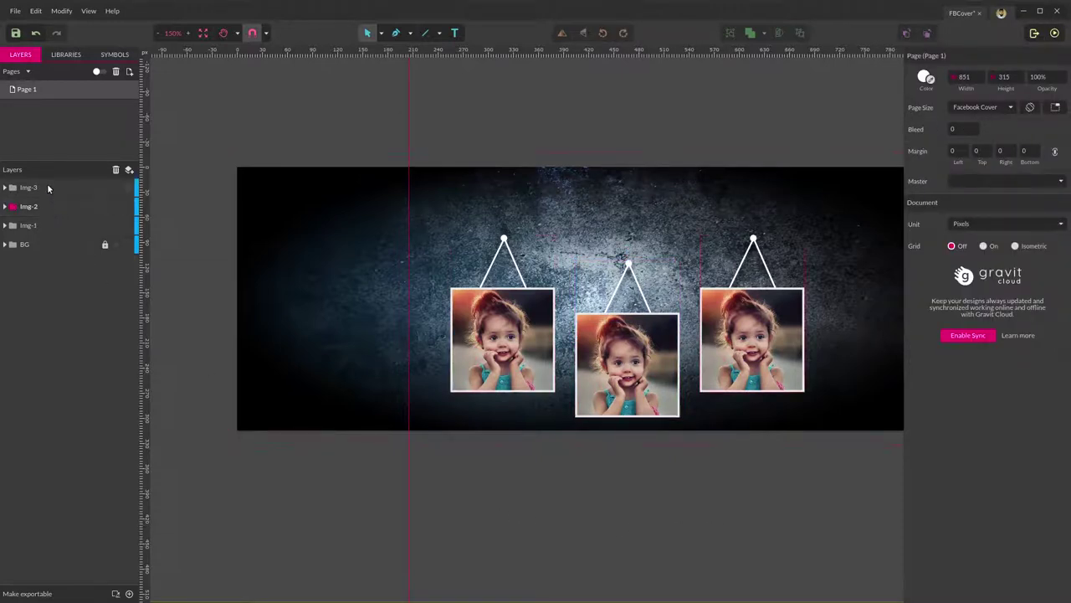
pyautogui.click(34, 187)
pyautogui.keyDown('shift'); pyautogui.click(40, 224); pyautogui.keyUp('shift')
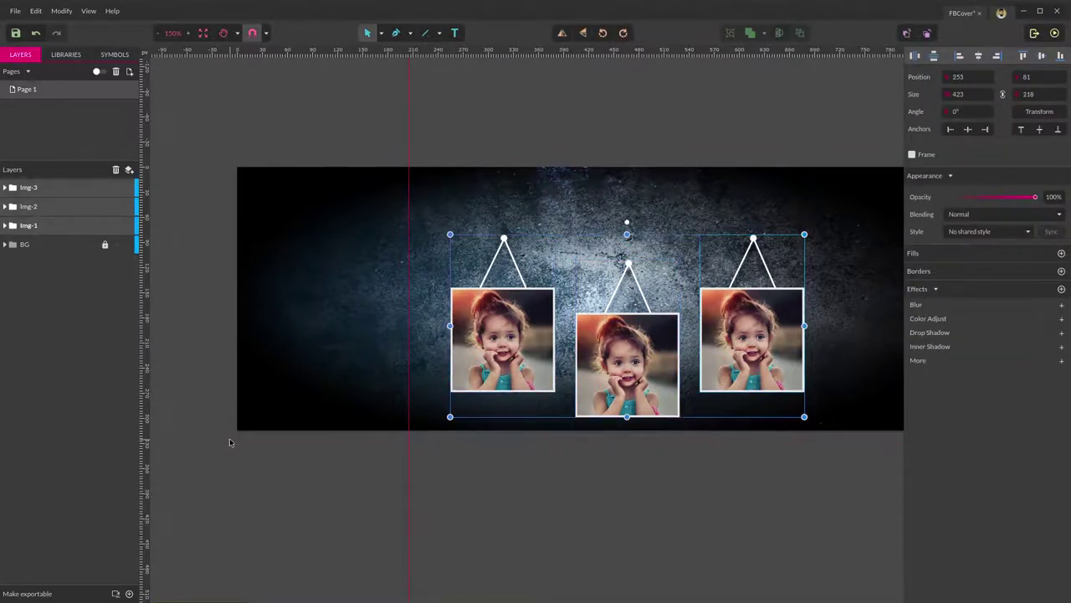
pyautogui.press('Up')
pyautogui.press('Up')
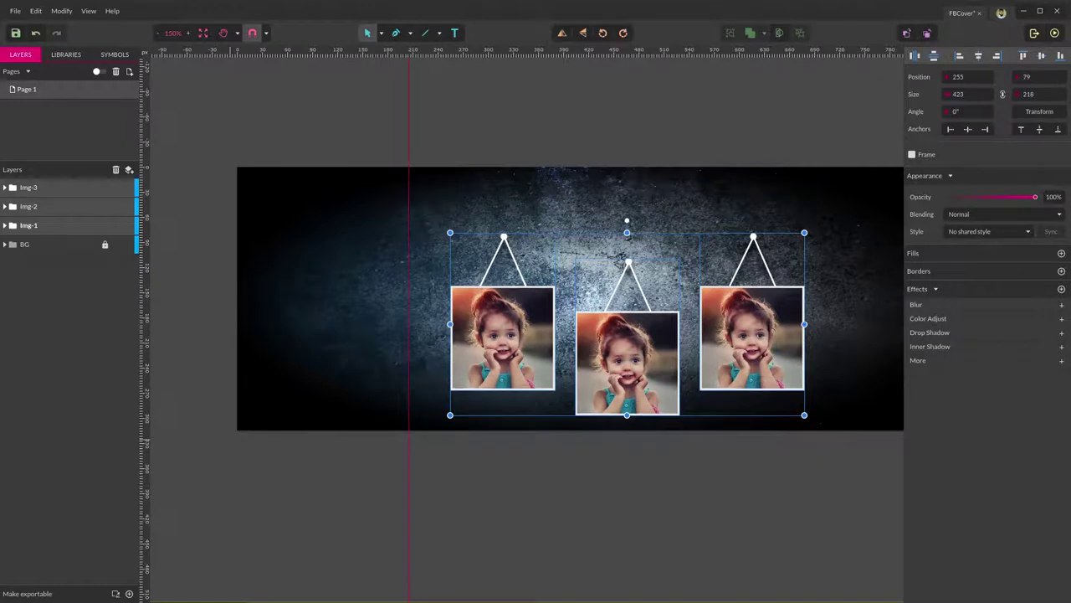
pyautogui.press('Up')
pyautogui.press('Up')
pyautogui.press('Up')
pyautogui.press('Up')
pyautogui.press('Up')
pyautogui.press('Up')
pyautogui.press('Up')
pyautogui.press('Up')
pyautogui.press('Up')
pyautogui.press('Up')
pyautogui.press('Up')
pyautogui.press('Up')
pyautogui.press('Up')
pyautogui.press('Up')
pyautogui.press('Up')
pyautogui.press('Up')
pyautogui.press('Up')
pyautogui.press('Up')
pyautogui.press('Up')
pyautogui.press('Up')
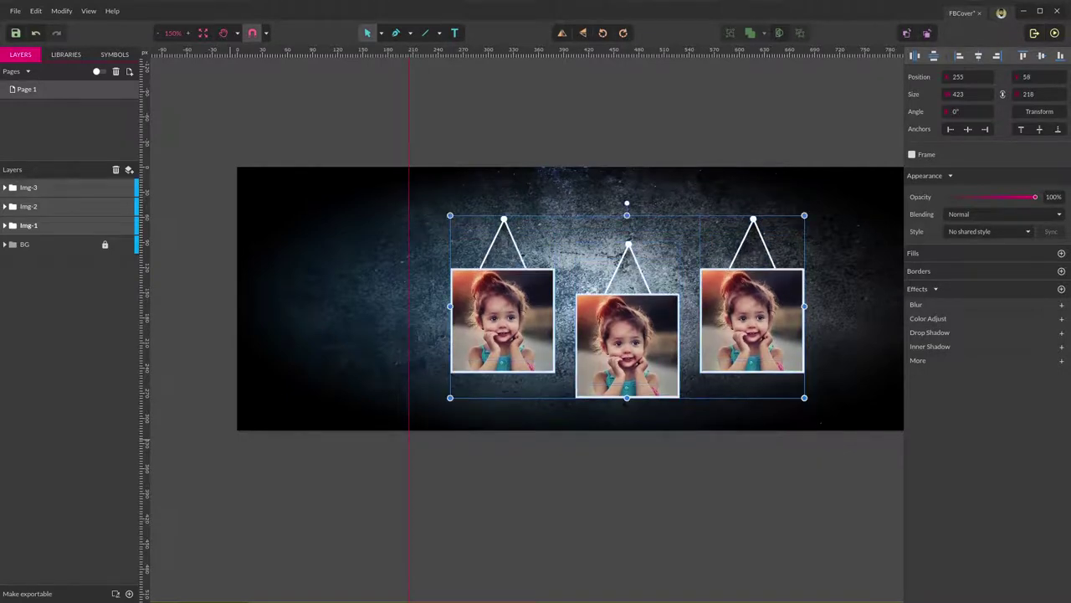
pyautogui.press('Up')
pyautogui.press('Up')
pyautogui.press('Up')
pyautogui.press('Up')
pyautogui.press('Up')
pyautogui.press('Up')
pyautogui.press('Up')
pyautogui.press('Up')
pyautogui.press('Up')
pyautogui.press('Up')
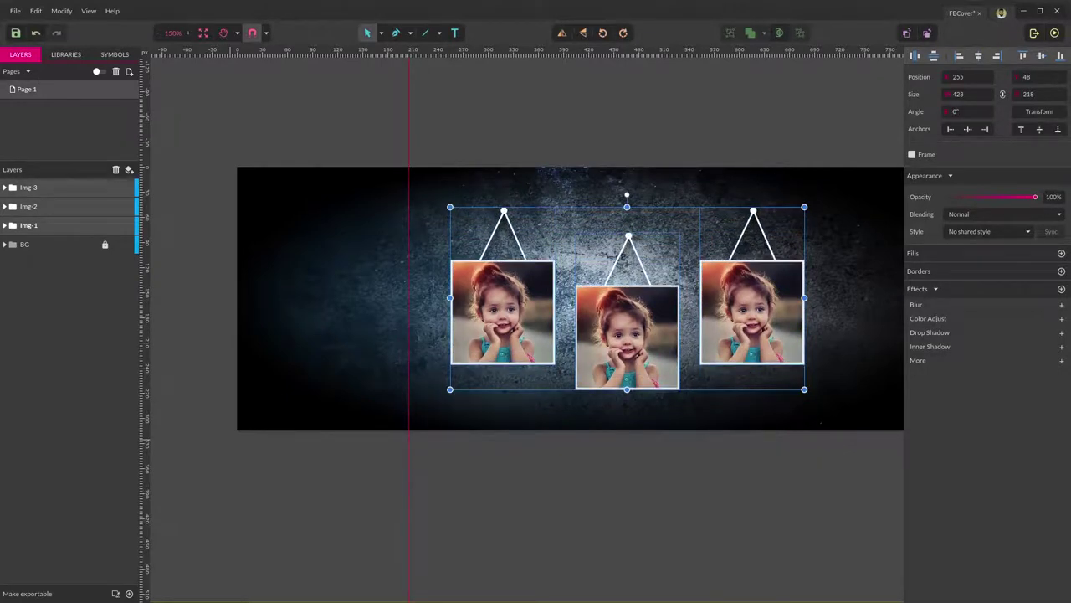
pyautogui.press('Up')
pyautogui.press('Up')
pyautogui.press('Up')
pyautogui.press('Up')
pyautogui.press('Up')
pyautogui.press('Up')
pyautogui.press('Up')
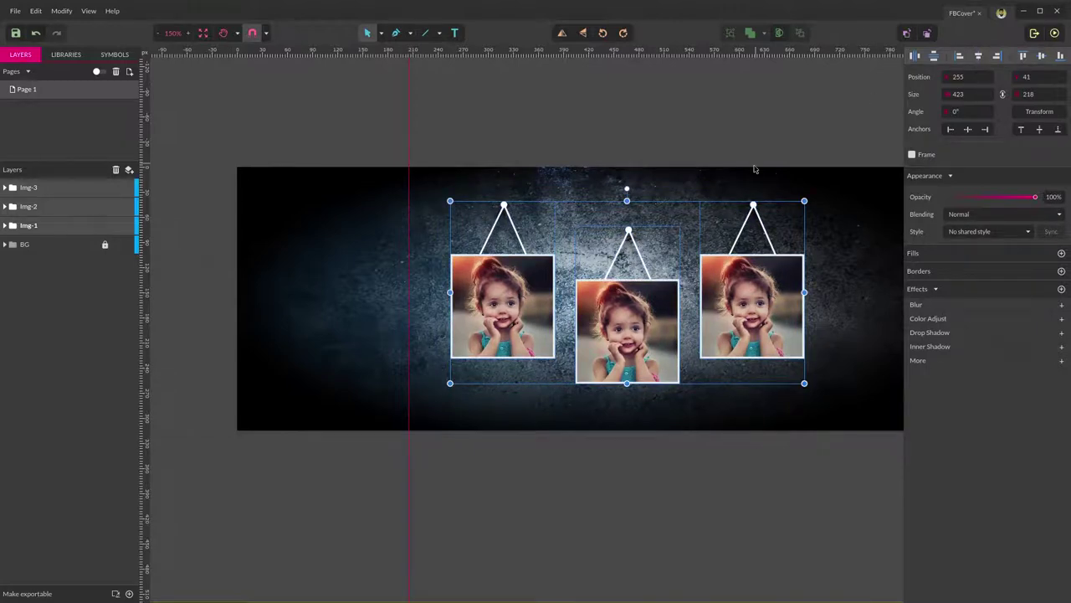
pyautogui.click(633, 493)
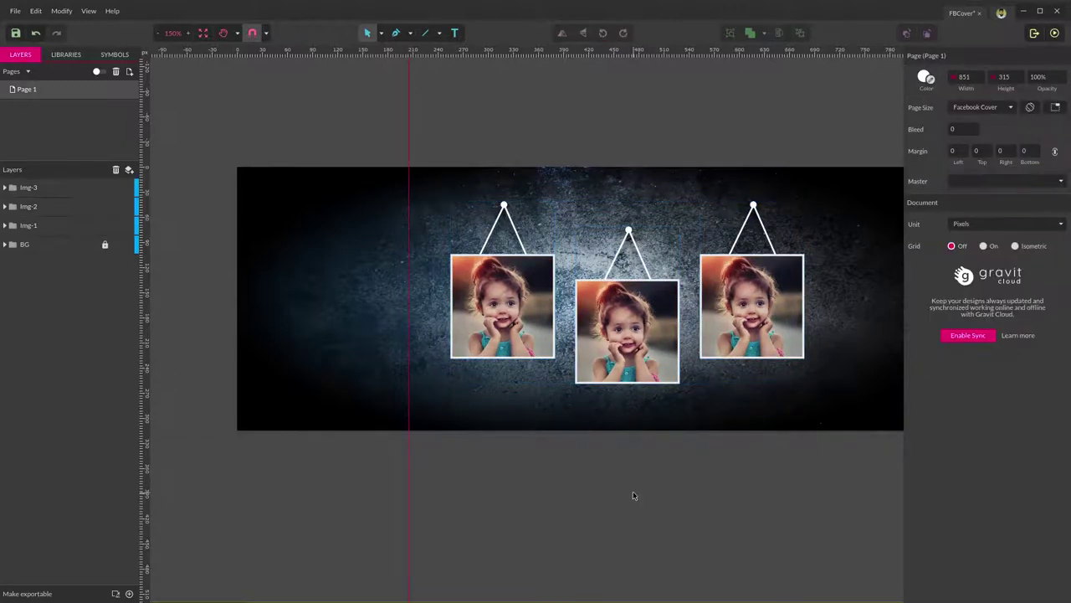
# Replace the middle frame's photo with child-817373_1920.jpg.
pyautogui.click(5, 206)
pyautogui.click(15, 226)
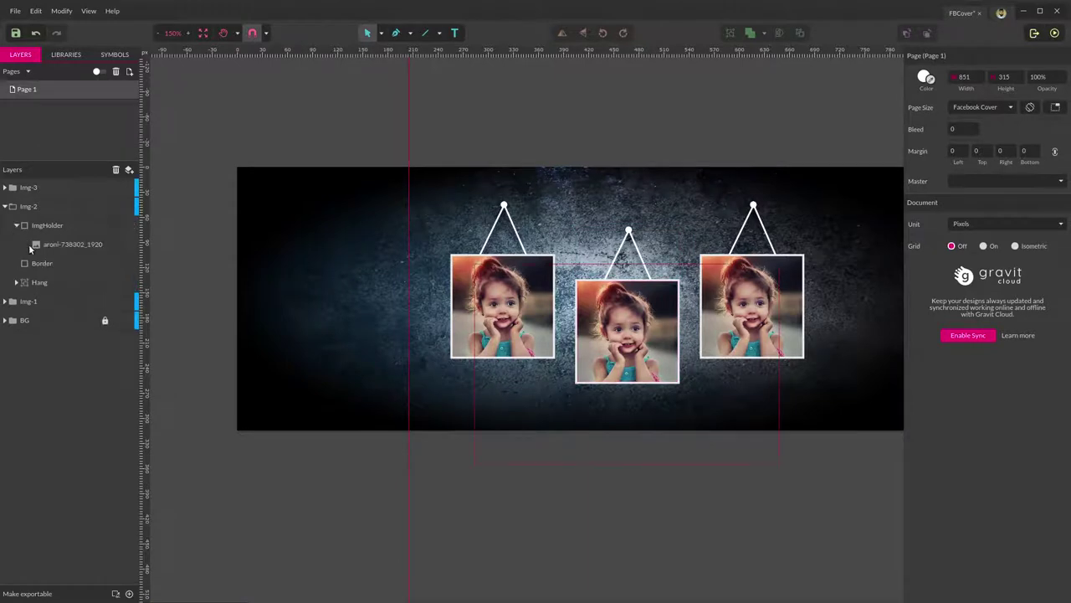
pyautogui.click(67, 247)
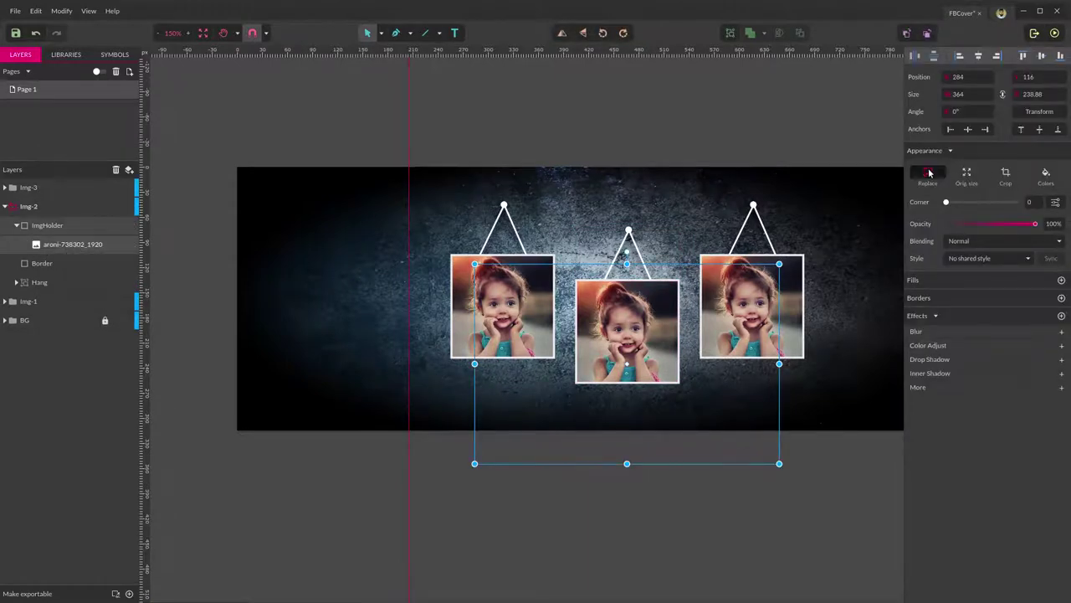
pyautogui.click(929, 173)
pyautogui.click(432, 206)
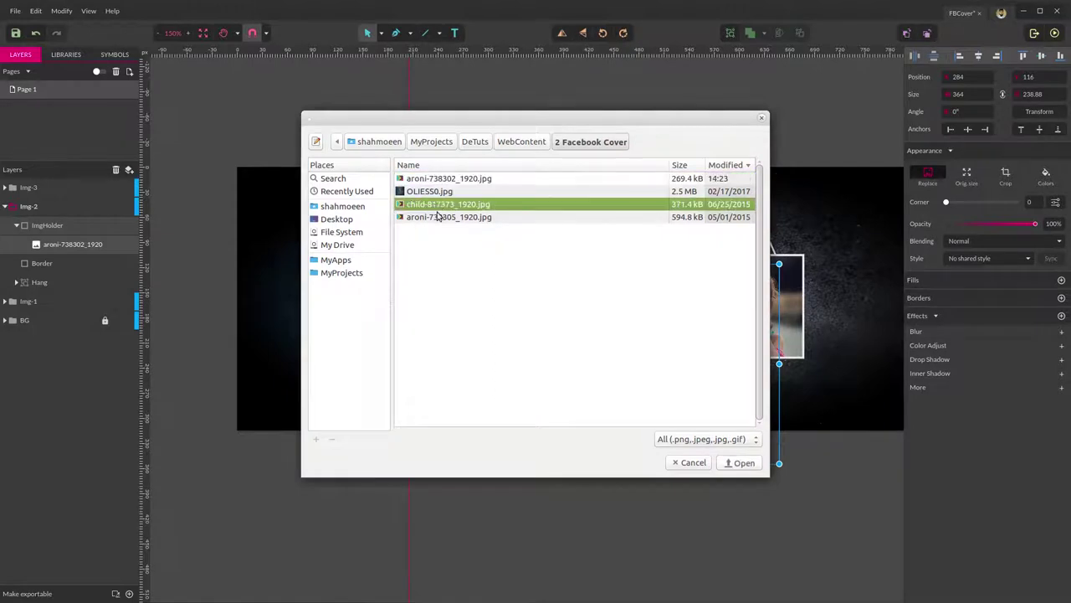
pyautogui.click(742, 462)
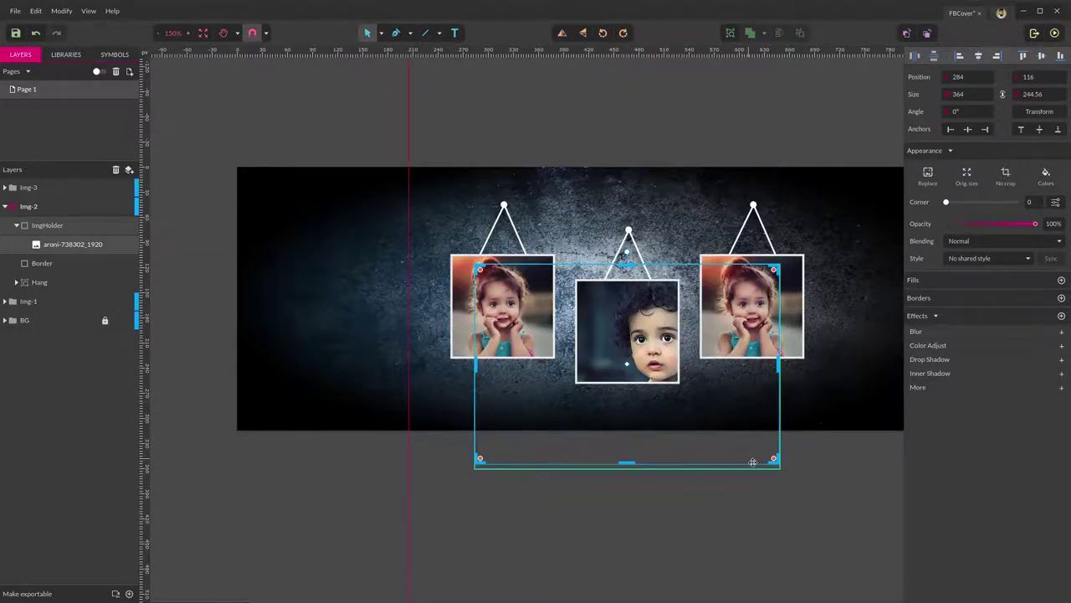
# Resize the boy's photo to 268 × 175.88 and centre his face in the frame.
pyautogui.click(240, 549)
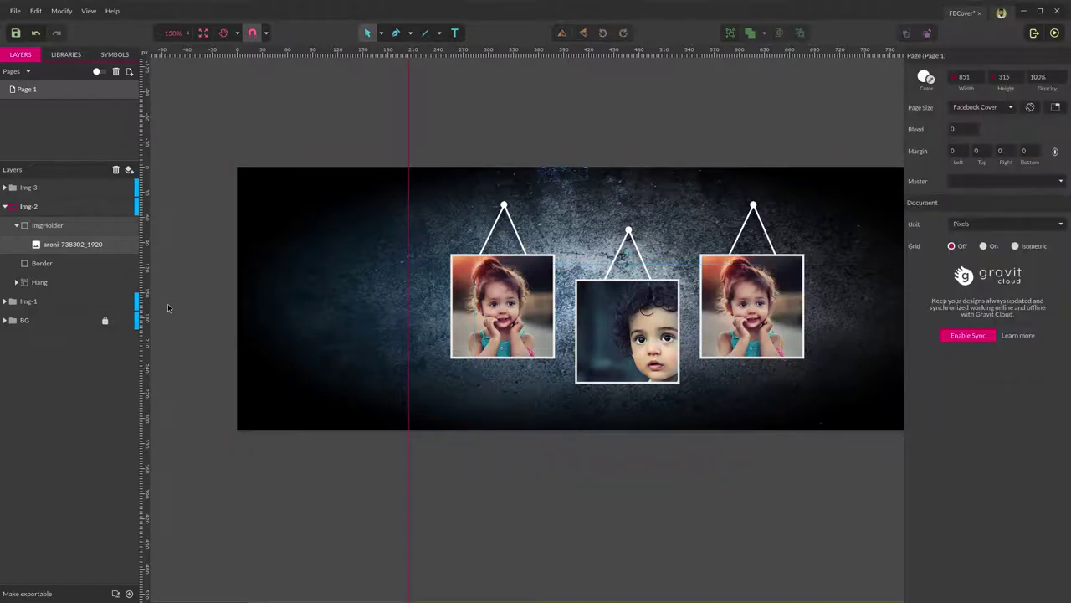
pyautogui.click(75, 244)
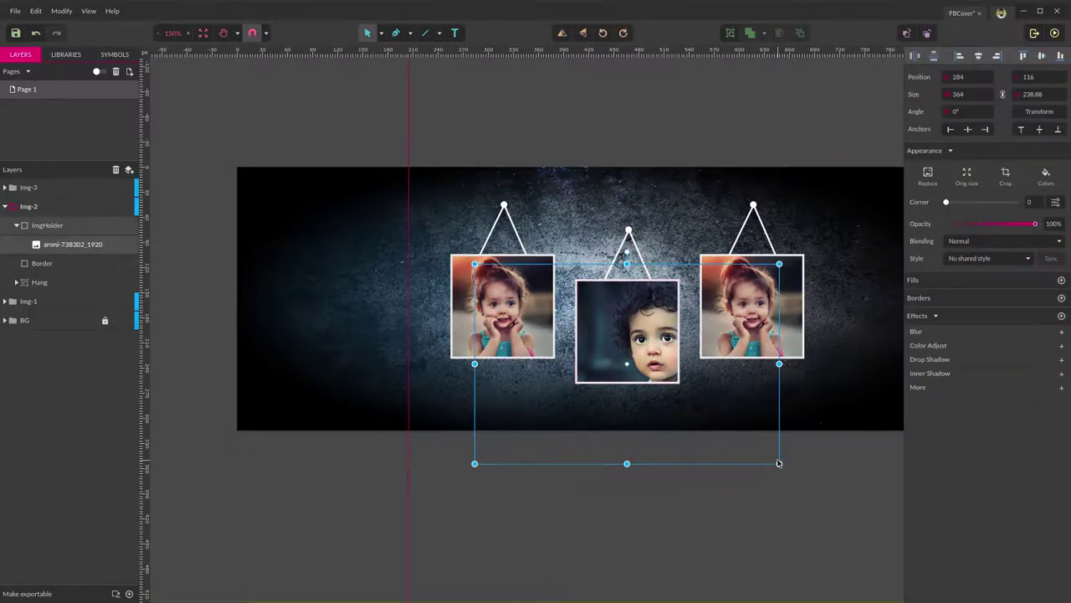
pyautogui.moveTo(778, 462); pyautogui.dragTo(714, 421)
pyautogui.moveTo(643, 346); pyautogui.dragTo(623, 343)
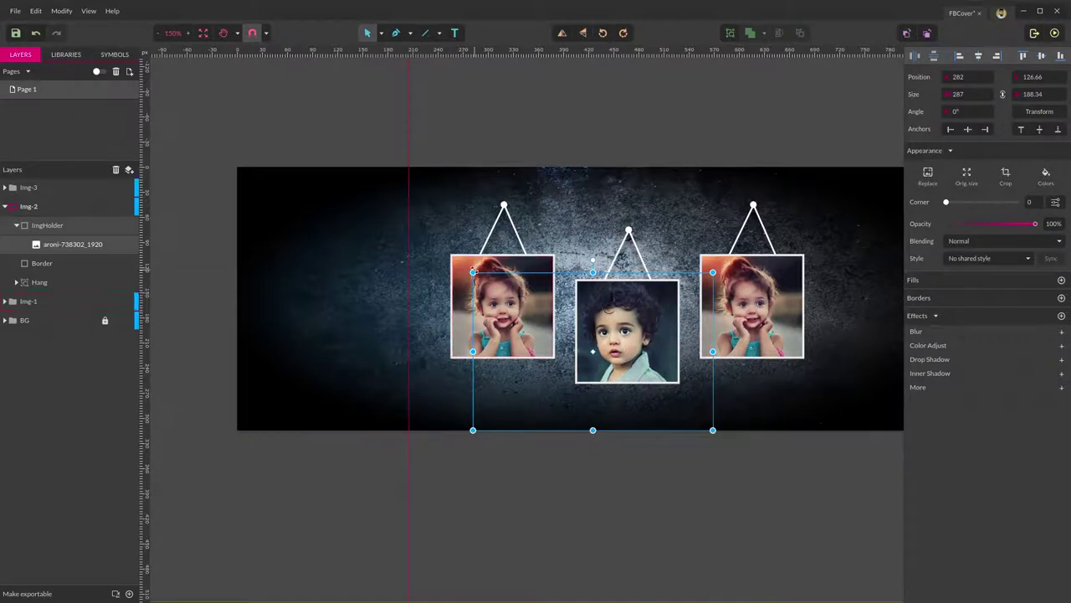
pyautogui.moveTo(473, 272); pyautogui.dragTo(488, 283)
pyautogui.moveTo(611, 339); pyautogui.dragTo(612, 332)
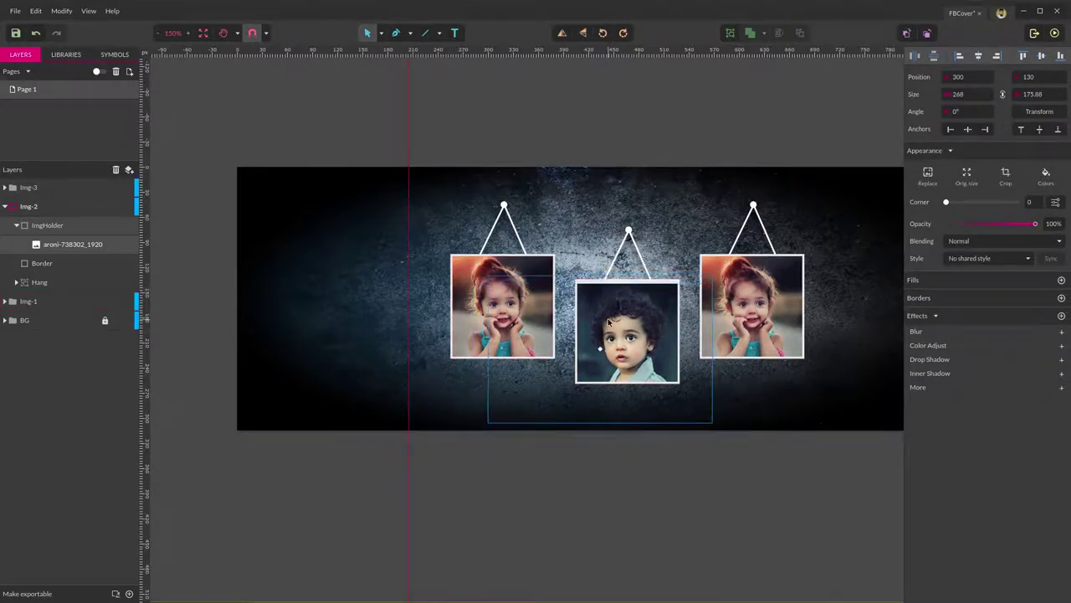
pyautogui.click(673, 509)
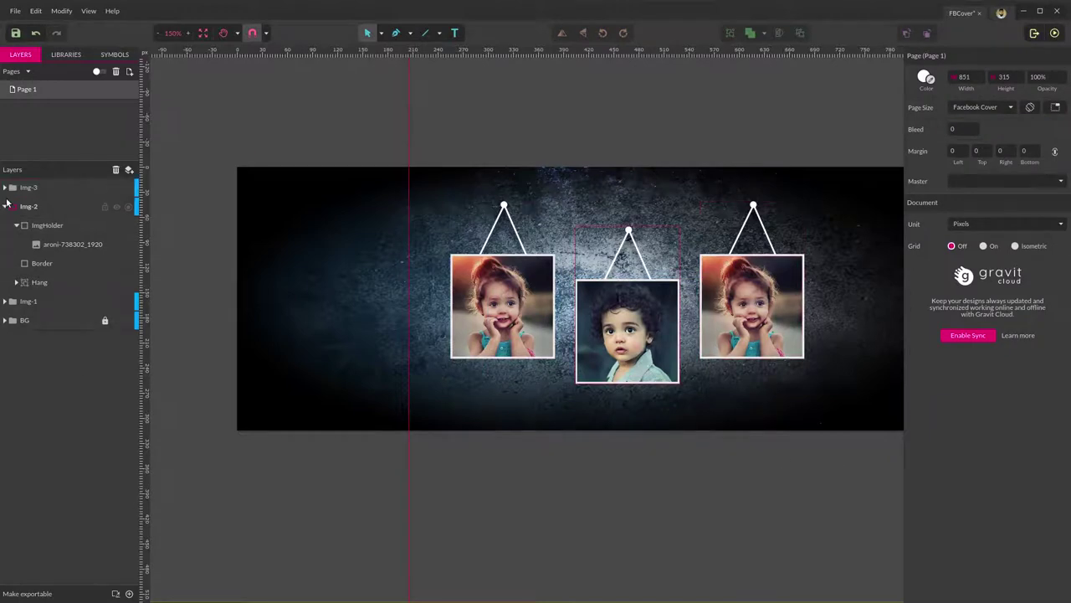
# Replace the photo in the right Img-3 frame with aroni-738305_1920.jpg.
pyautogui.click(7, 206)
pyautogui.click(5, 188)
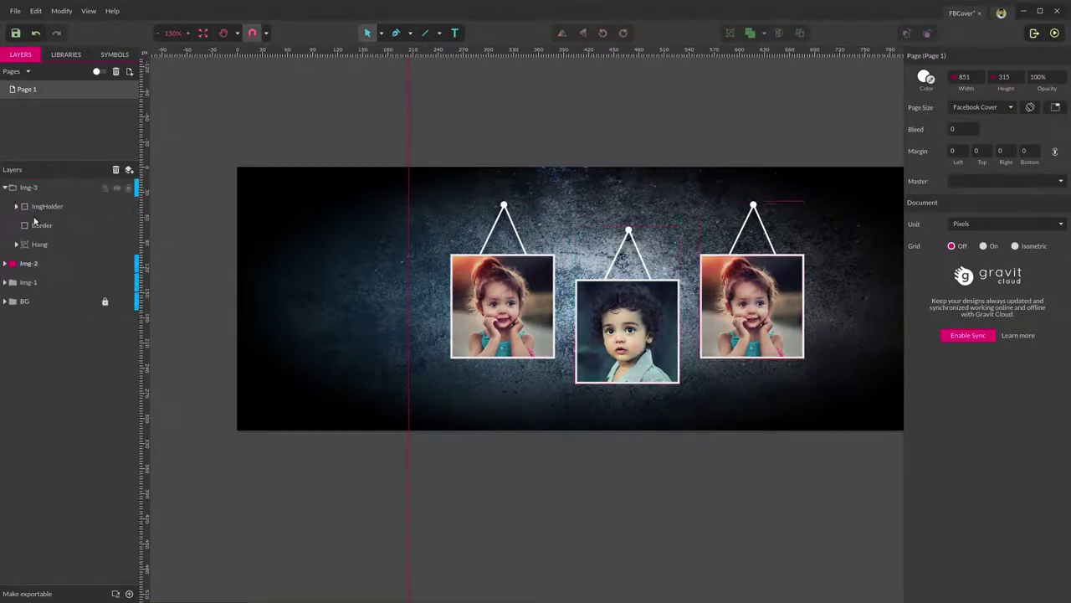
pyautogui.click(15, 206)
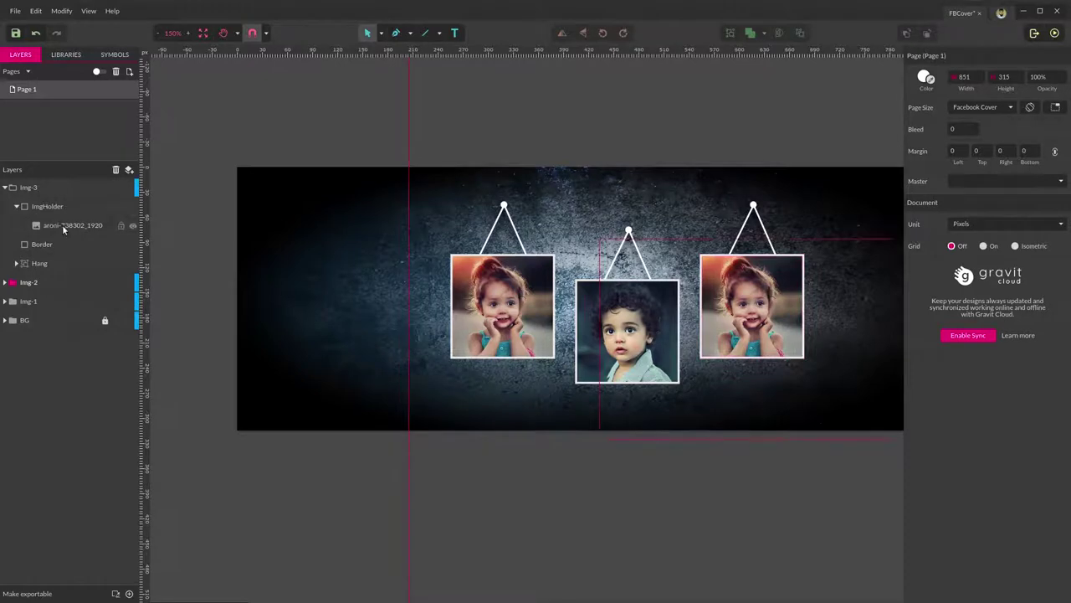
pyautogui.click(69, 225)
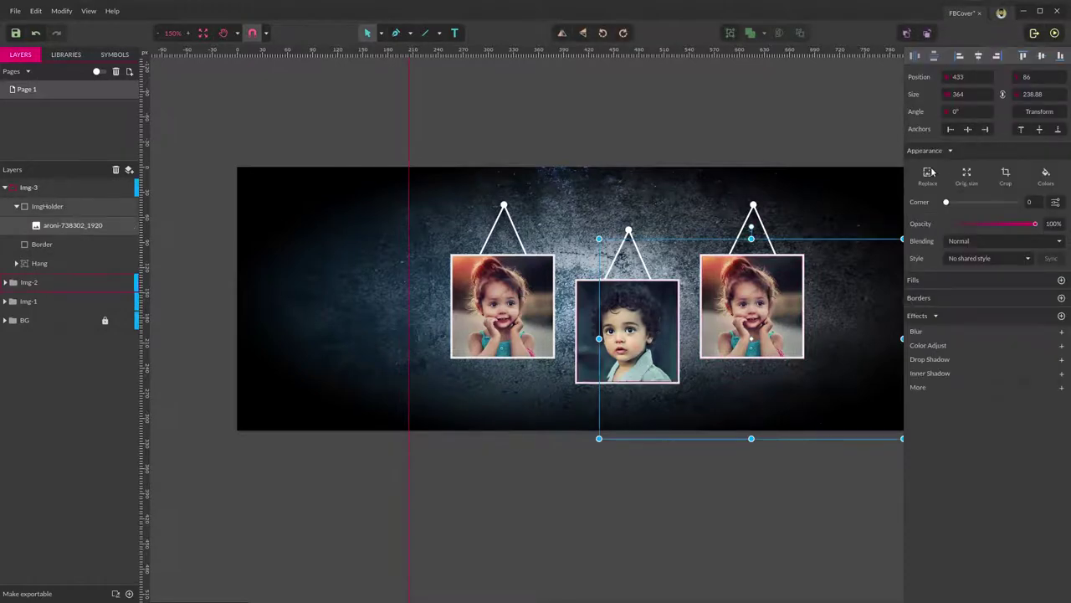
pyautogui.click(929, 173)
pyautogui.click(429, 219)
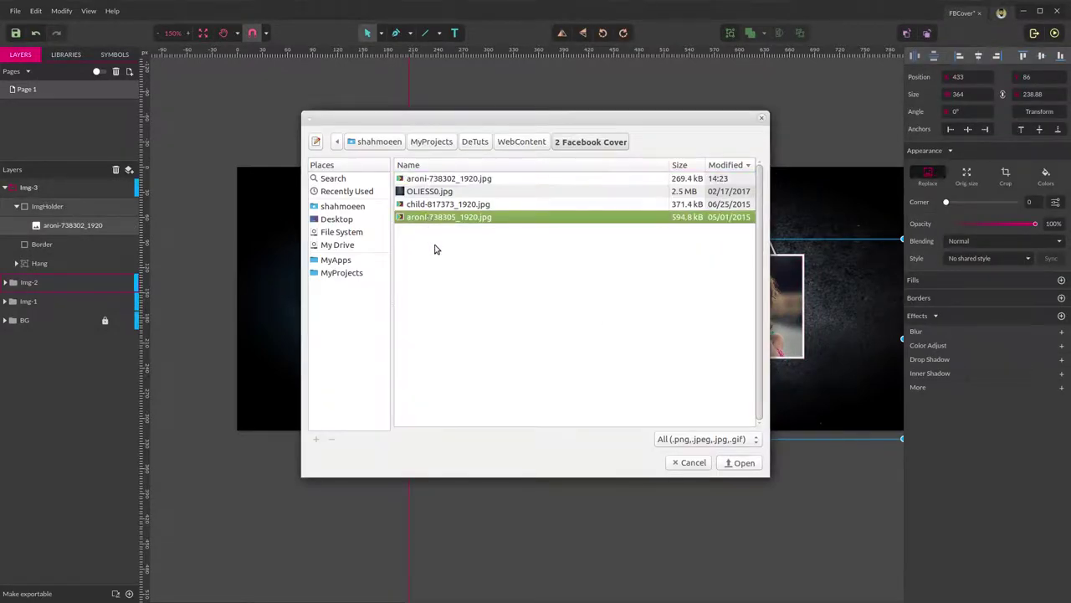
pyautogui.click(741, 462)
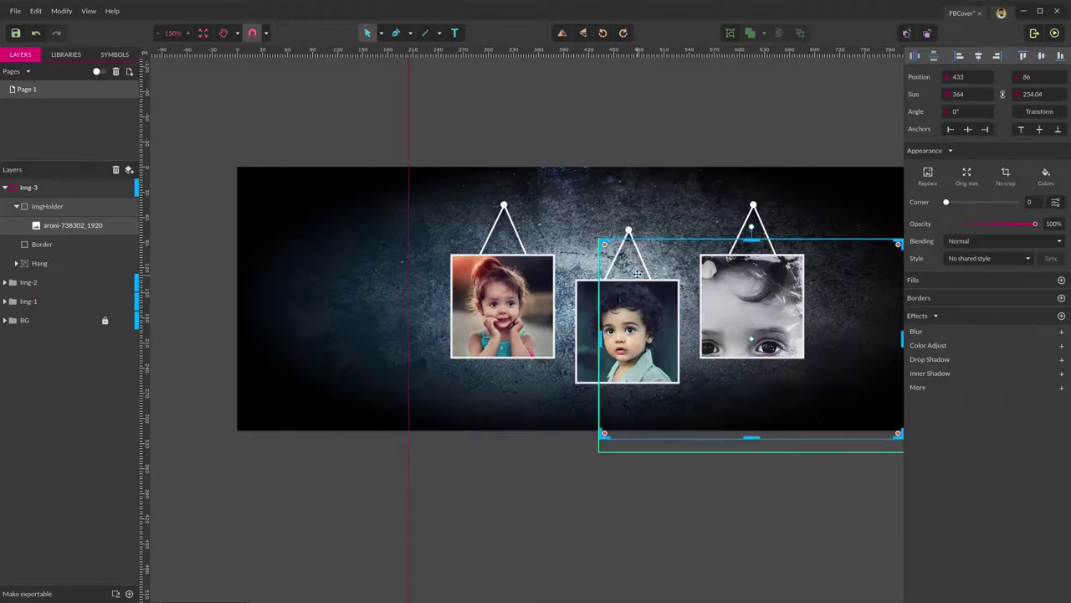
# Shrink the new portrait and move it up-left to fit inside the right frame.
pyautogui.click(628, 542)
pyautogui.click(75, 226)
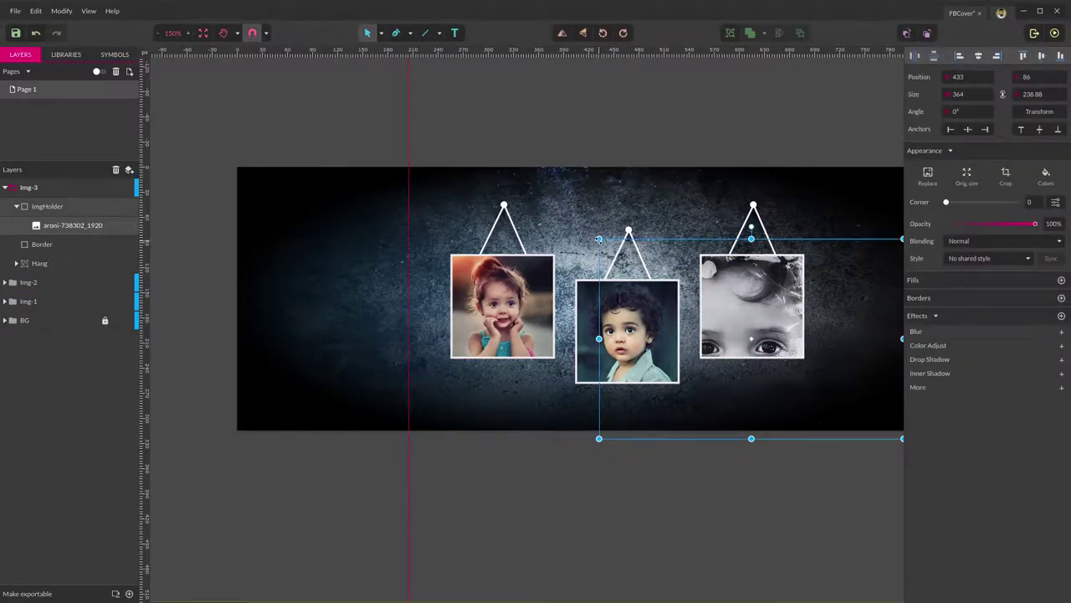
pyautogui.moveTo(598, 239); pyautogui.dragTo(725, 320)
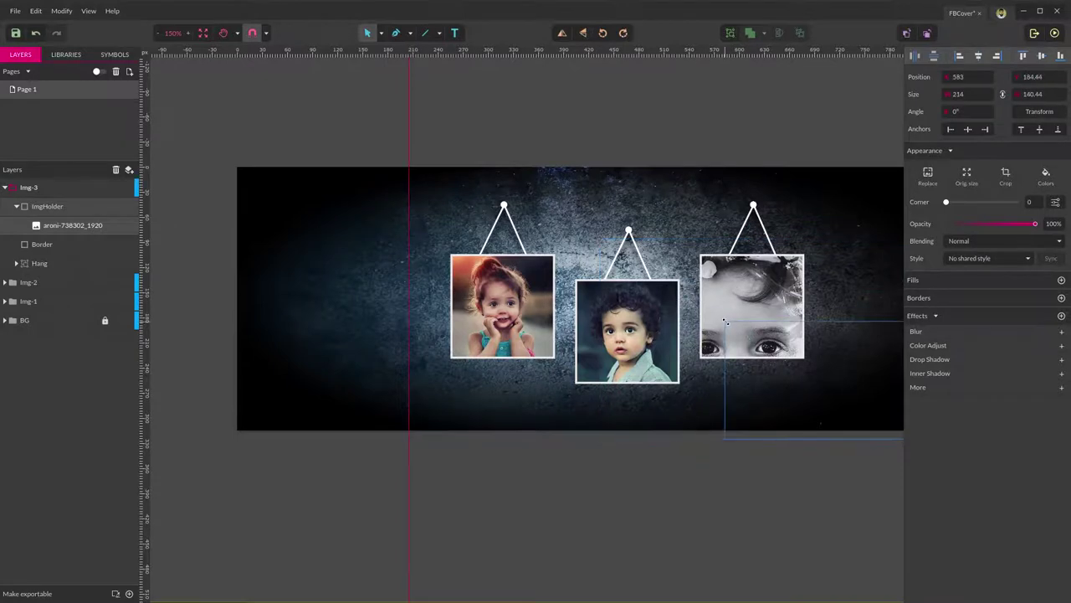
pyautogui.click(843, 361)
pyautogui.click(770, 288)
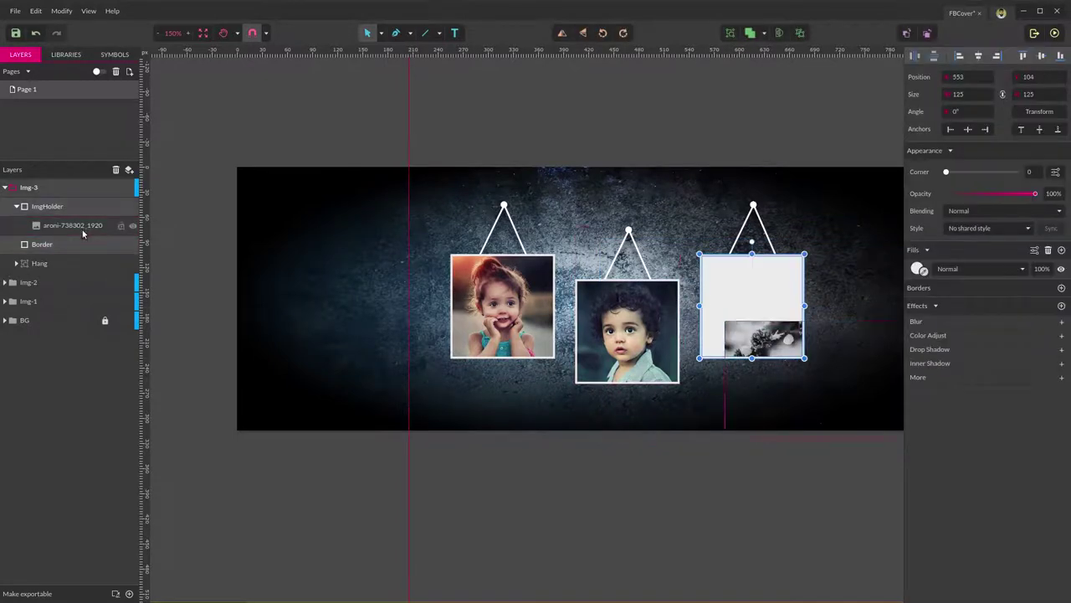
pyautogui.click(83, 233)
pyautogui.moveTo(784, 347); pyautogui.dragTo(725, 278)
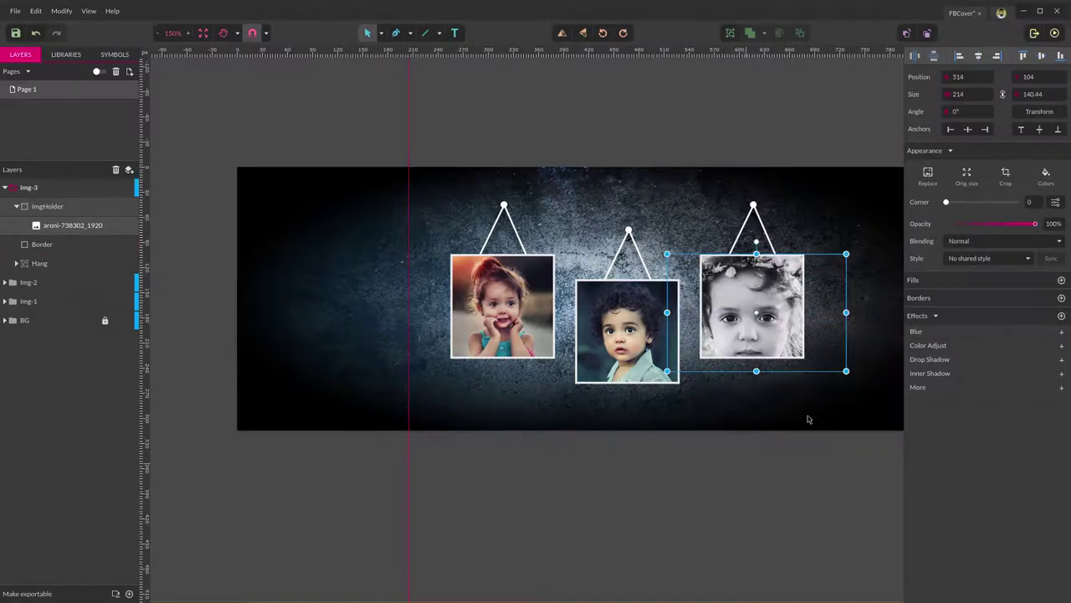
pyautogui.moveTo(844, 368); pyautogui.dragTo(828, 360)
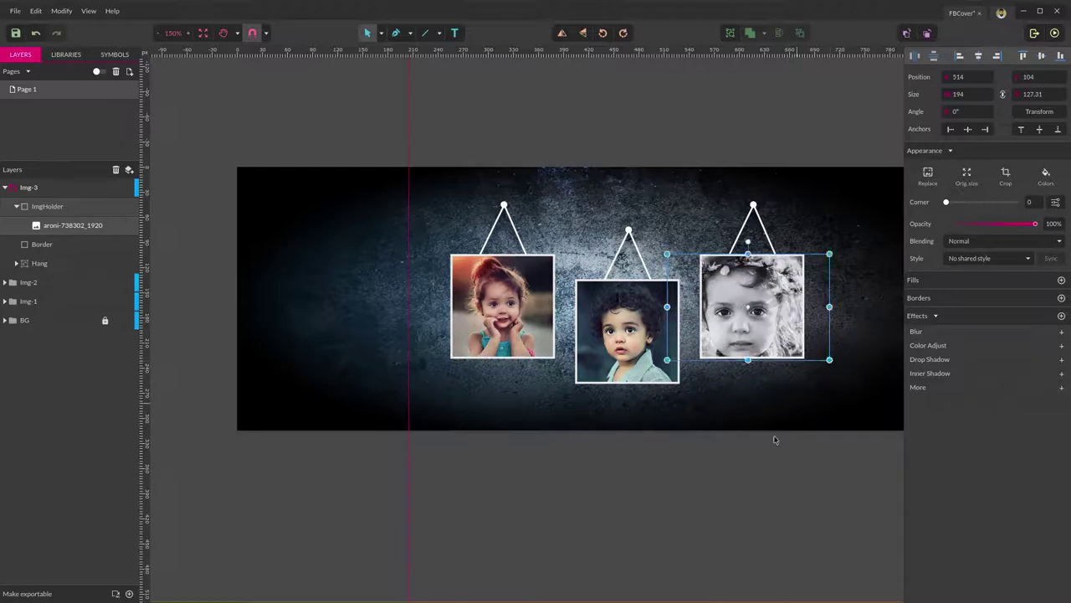
# Nudge the portrait right within its frame, then select the Img-3 group.
pyautogui.click(714, 541)
pyautogui.click(752, 314)
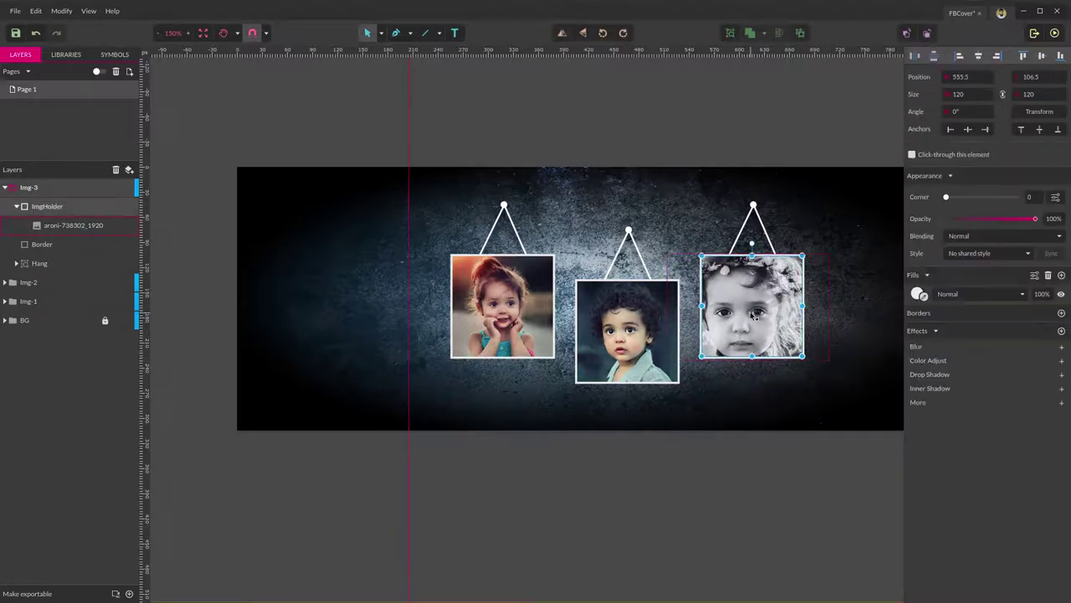
pyautogui.click(74, 226)
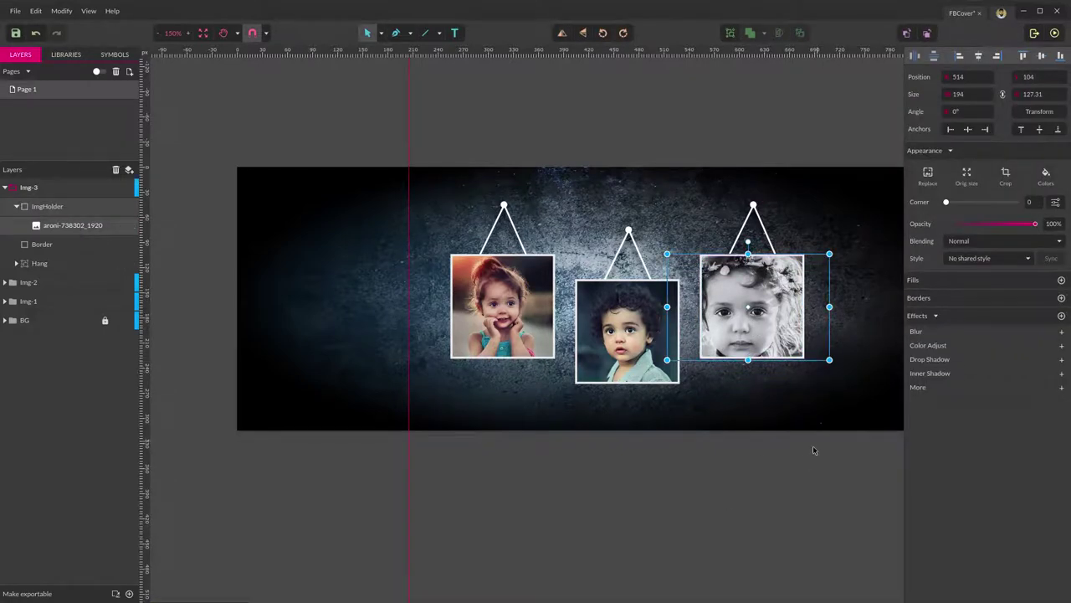
pyautogui.press('Right')
pyautogui.press('Right')
pyautogui.press('Right')
pyautogui.press('Right')
pyautogui.press('Right')
pyautogui.press('Right')
pyautogui.press('Right')
pyautogui.press('Right')
pyautogui.press('Right')
pyautogui.press('Right')
pyautogui.press('Right')
pyautogui.press('Right')
pyautogui.press('Right')
pyautogui.press('Right')
pyautogui.press('Right')
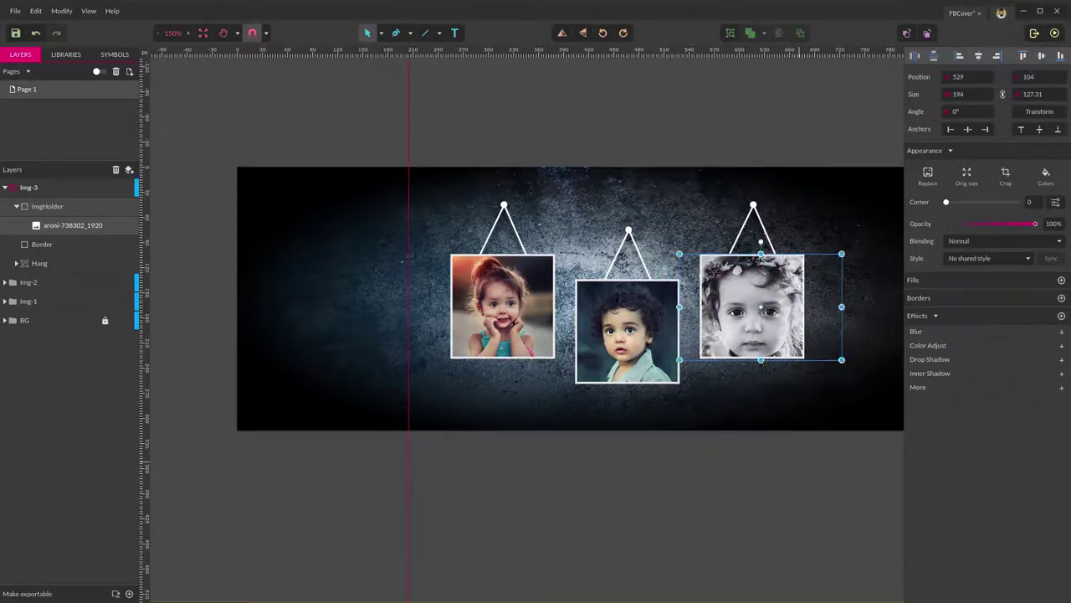
pyautogui.click(673, 500)
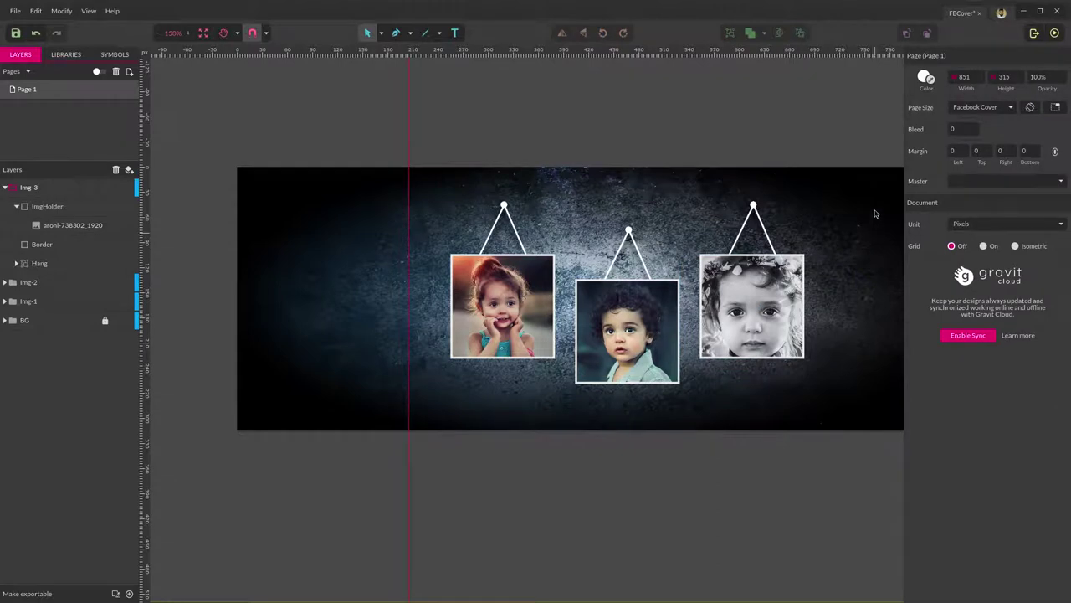
pyautogui.click(12, 189)
# Add a new top layer named Images and select the Img-3, Img-2 and Img-1 groups.
pyautogui.click(5, 187)
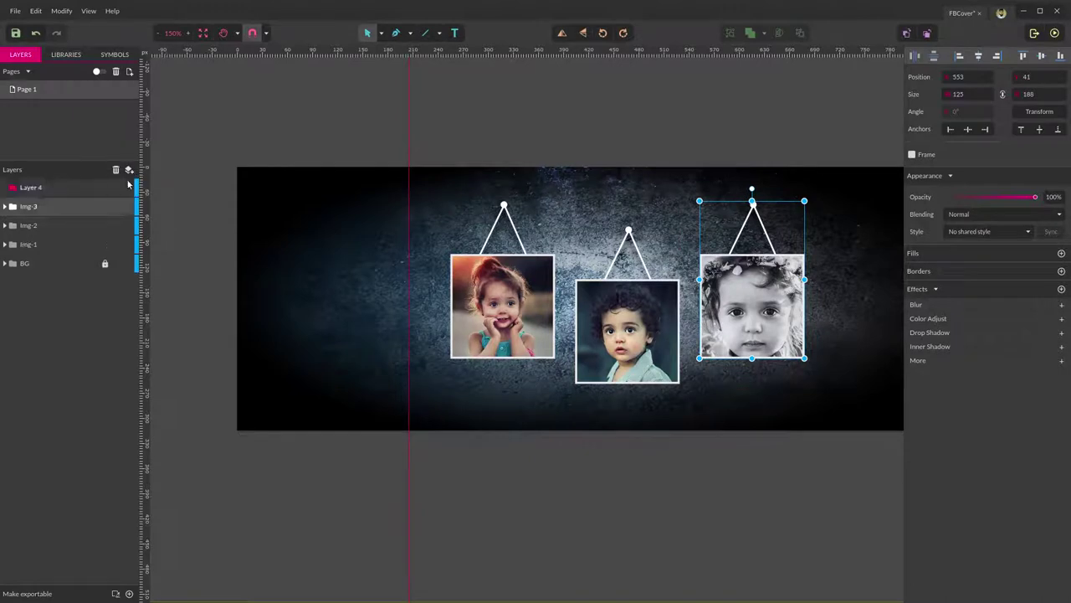
pyautogui.click(129, 170)
pyautogui.doubleClick(31, 188)
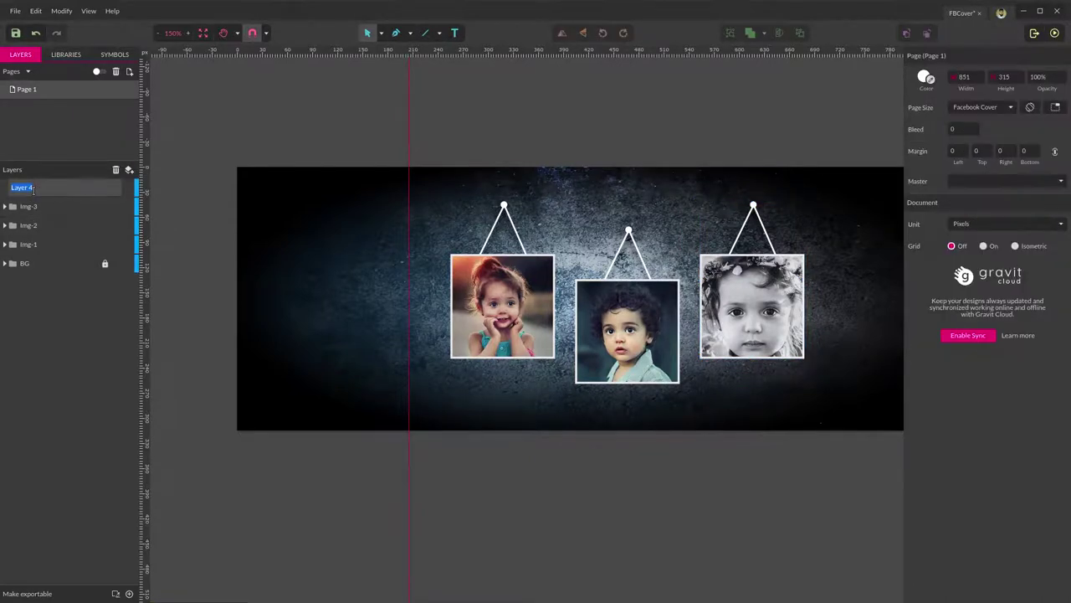
pyautogui.write('Images')
pyautogui.press('Return')
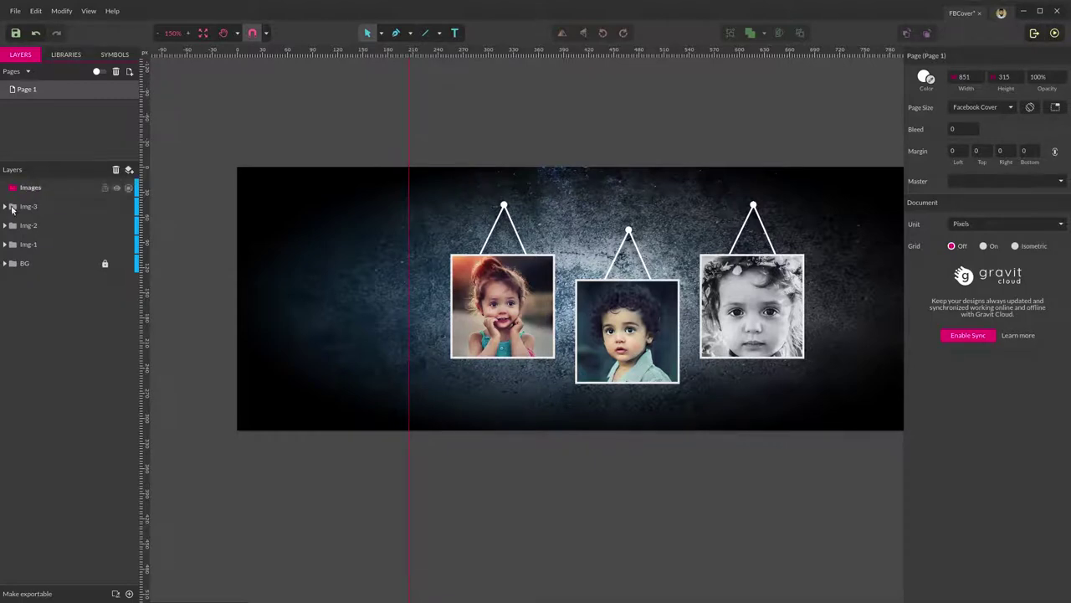
pyautogui.click(25, 207)
pyautogui.keyDown('shift'); pyautogui.click(29, 244); pyautogui.keyUp('shift')
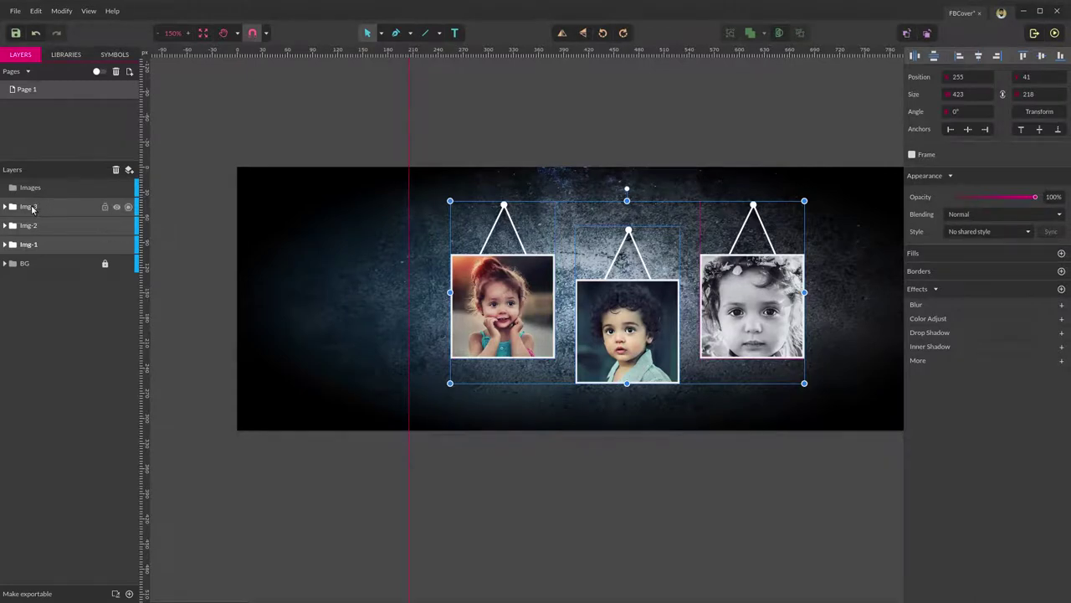
# Move the three photo groups into the Images layer and centre them vertically on the cover.
pyautogui.moveTo(32, 209); pyautogui.dragTo(29, 191)
pyautogui.click(519, 519)
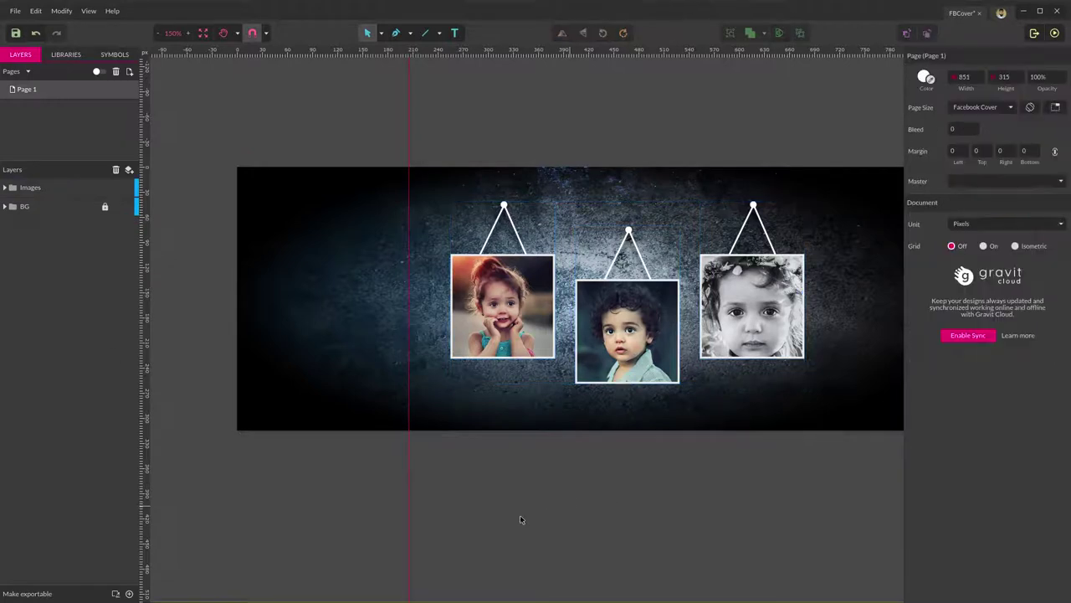
pyautogui.click(28, 189)
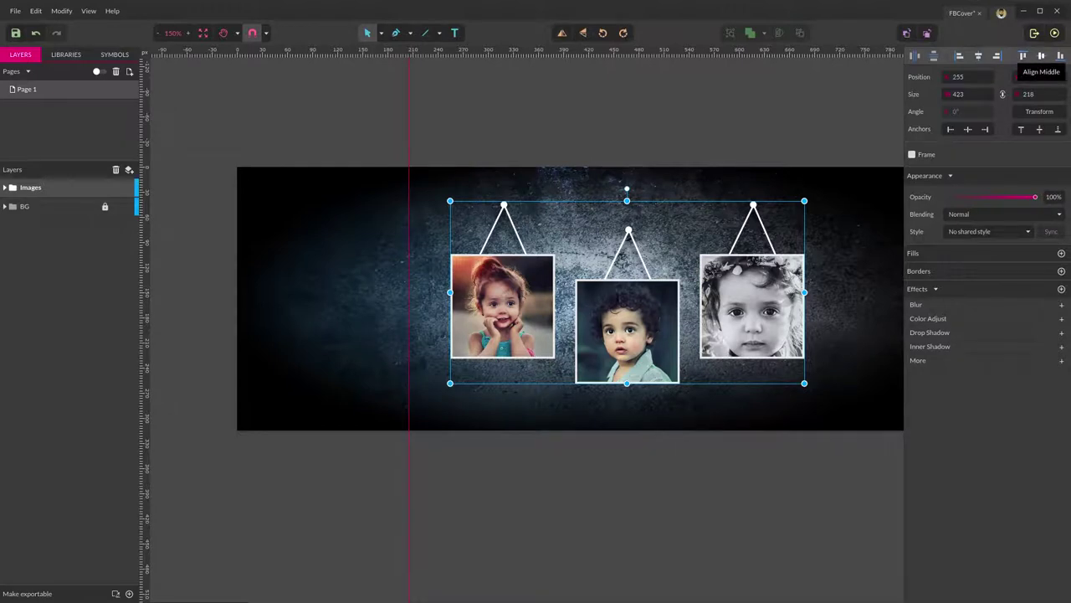
pyautogui.click(1042, 56)
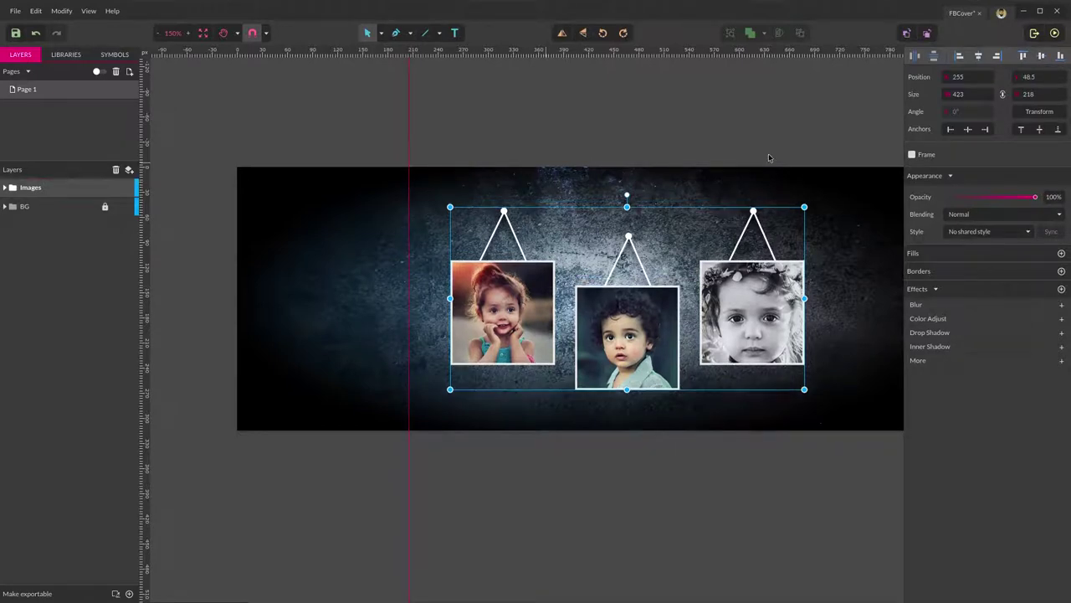
pyautogui.click(512, 544)
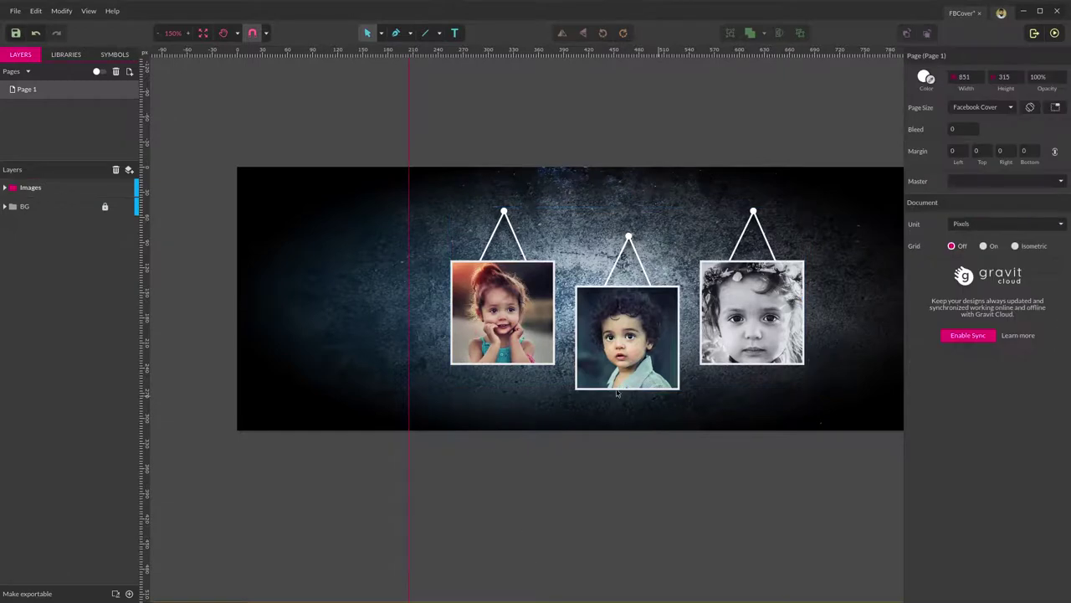
pyautogui.click(437, 33)
# Draw a rectangle over the cover's right side, widening it to the right edge.
pyautogui.click(456, 65)
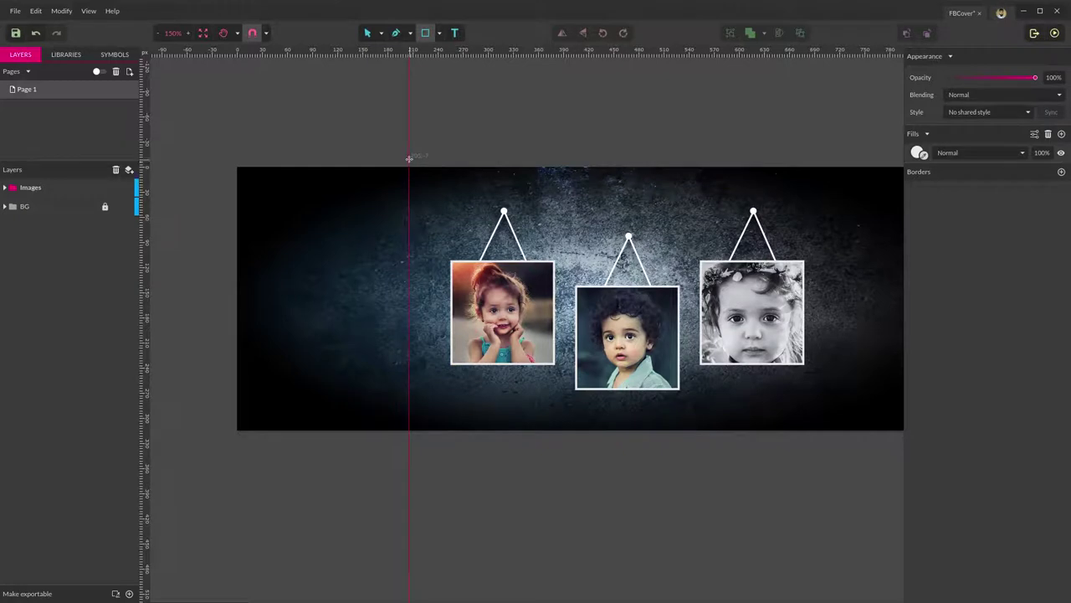
pyautogui.moveTo(411, 176); pyautogui.dragTo(918, 392)
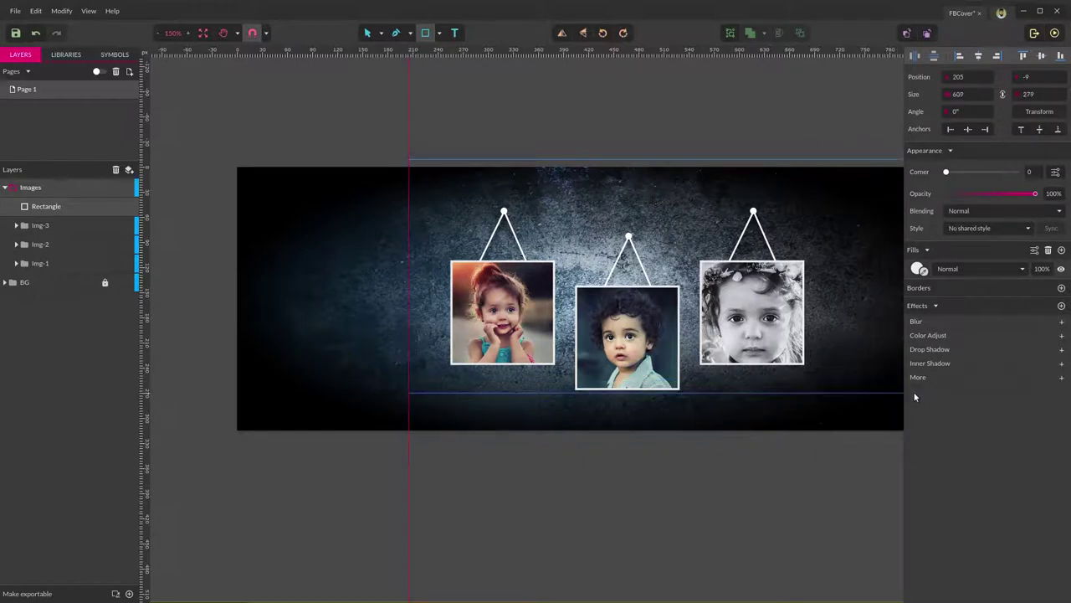
pyautogui.scroll(-3, 787, 327)
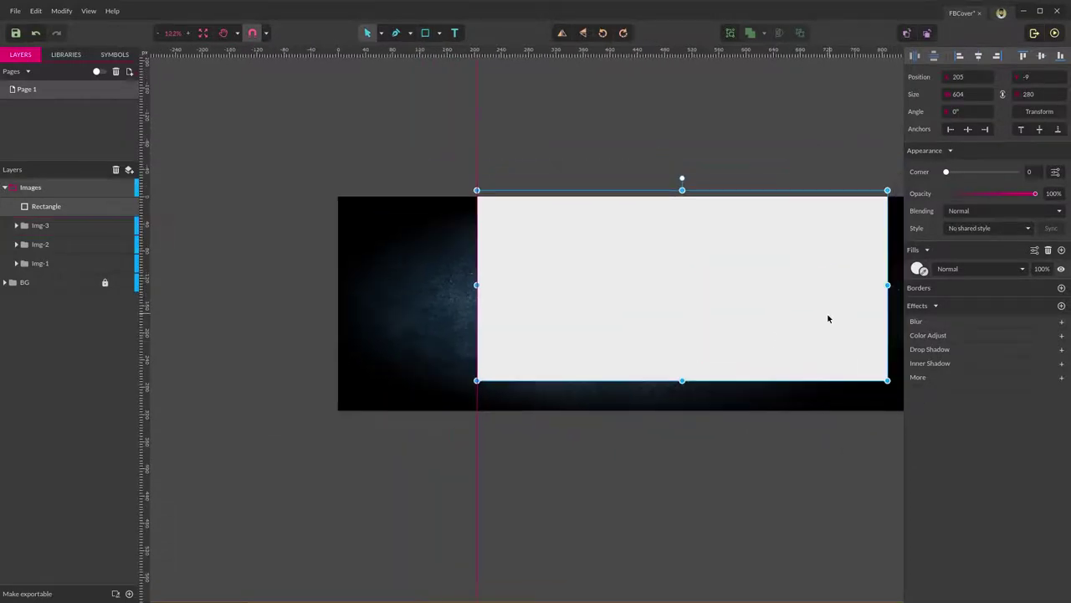
pyautogui.scroll(-2, 816, 322)
pyautogui.press('space')
pyautogui.moveTo(601, 231); pyautogui.dragTo(545, 177)
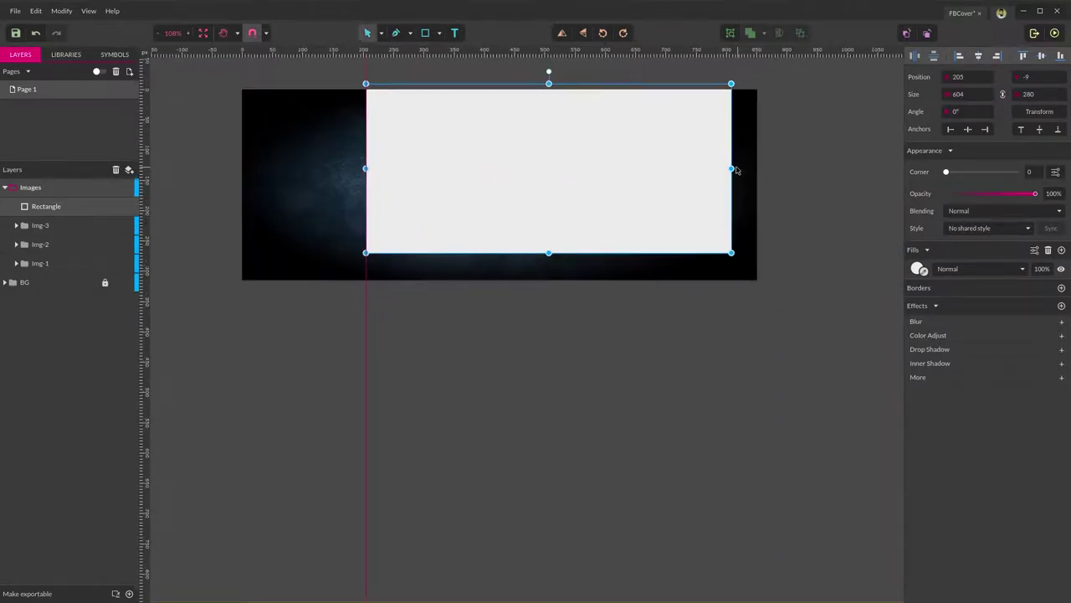
pyautogui.moveTo(732, 169); pyautogui.dragTo(756, 170)
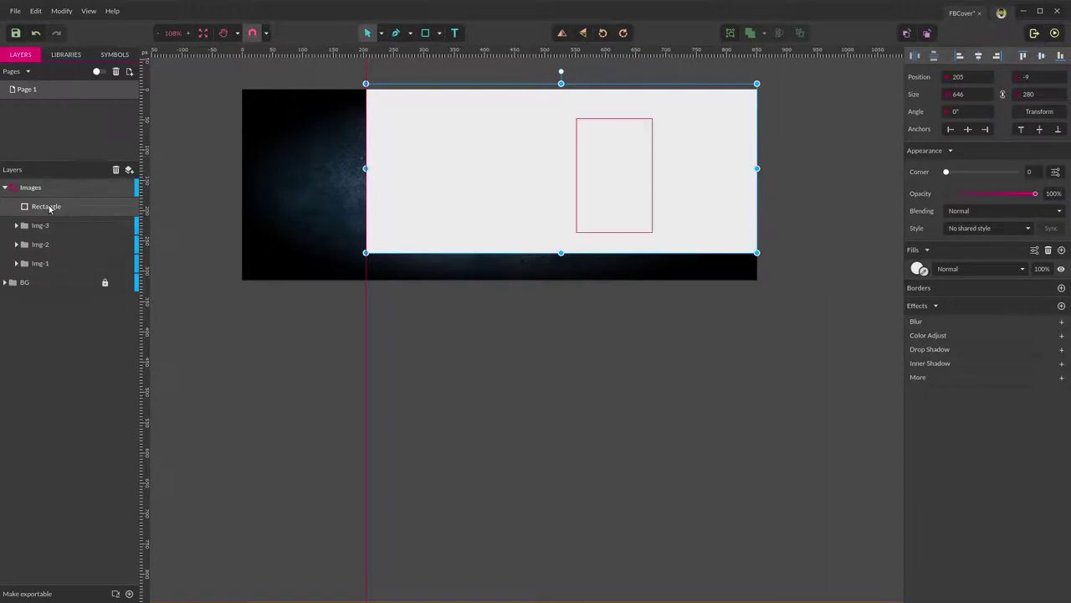
# Place the rectangle above Images at 51% opacity and centre the photos horizontally across it.
pyautogui.moveTo(39, 210); pyautogui.dragTo(45, 185)
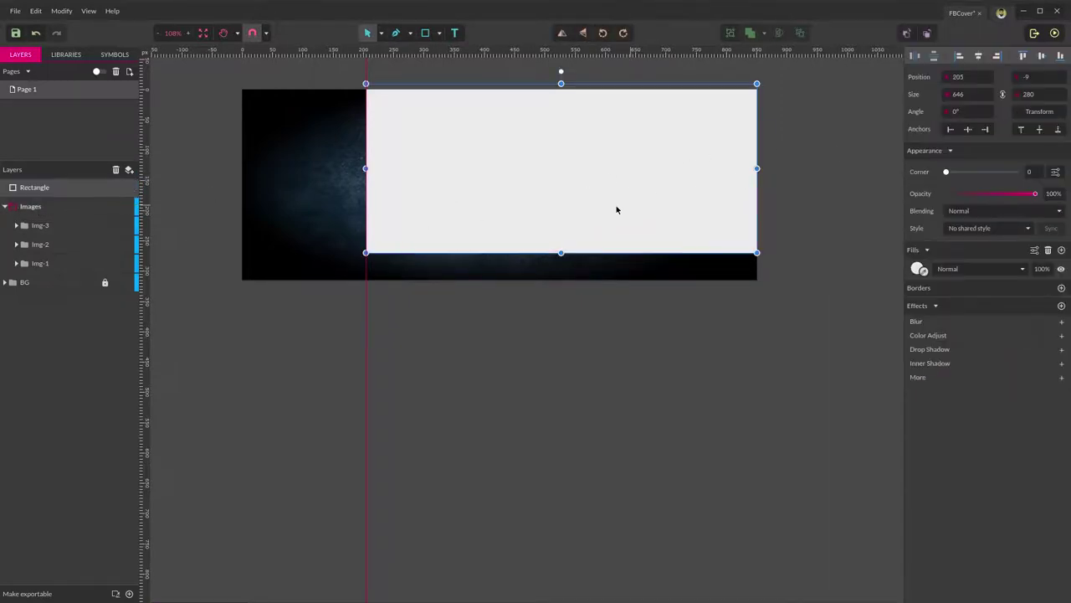
pyautogui.moveTo(1035, 195); pyautogui.dragTo(991, 193)
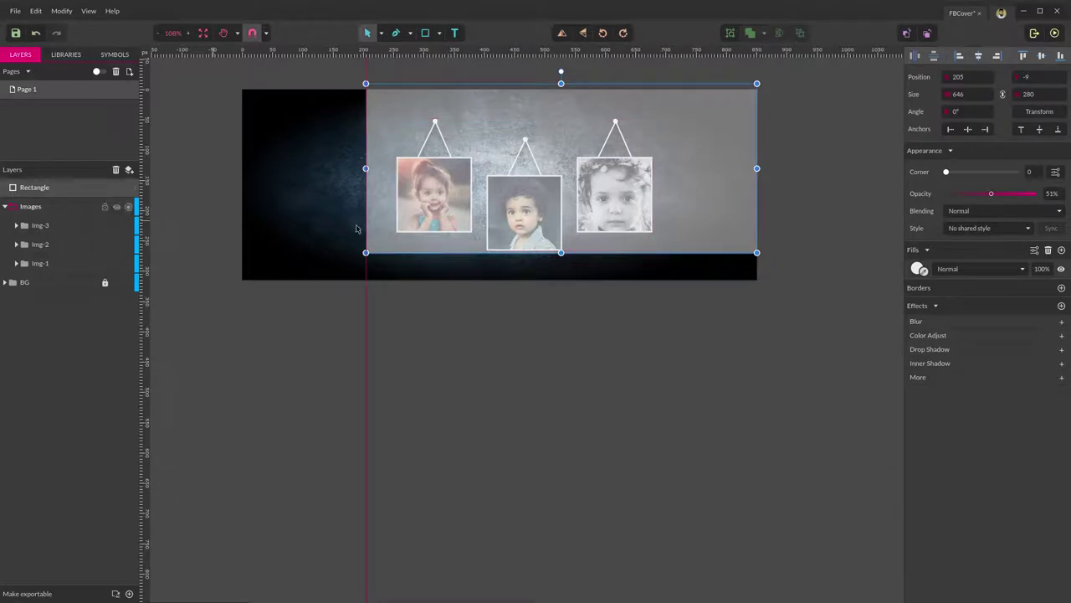
pyautogui.click(5, 207)
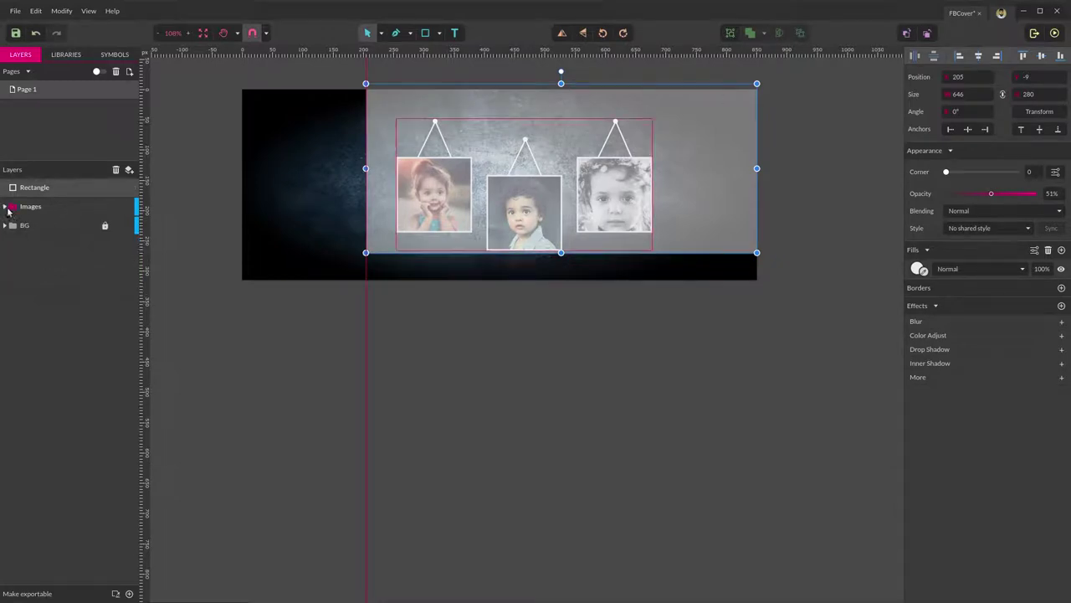
pyautogui.keyDown('shift'); pyautogui.click(59, 207); pyautogui.keyUp('shift')
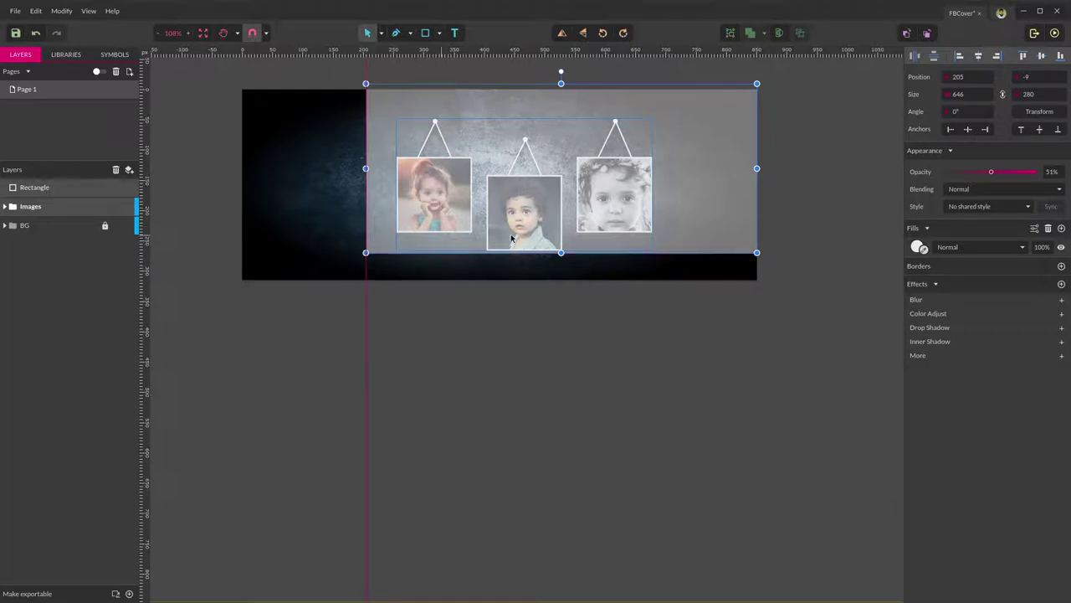
pyautogui.click(981, 57)
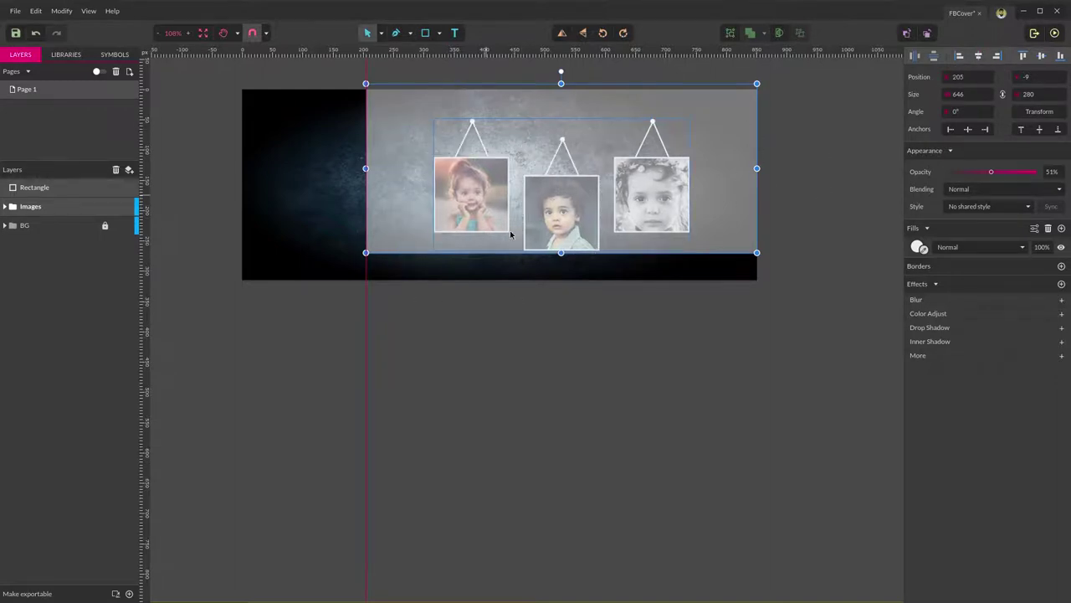
pyautogui.click(825, 117)
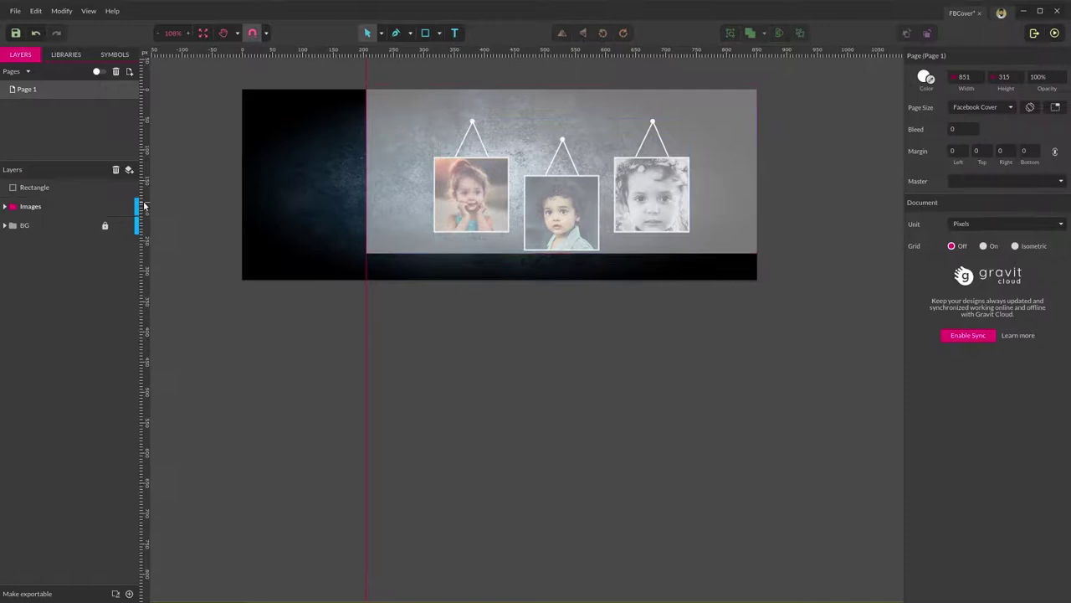
pyautogui.click(54, 187)
# Delete the guide rectangle and pan the cover back into the middle of the view.
pyautogui.press('Delete')
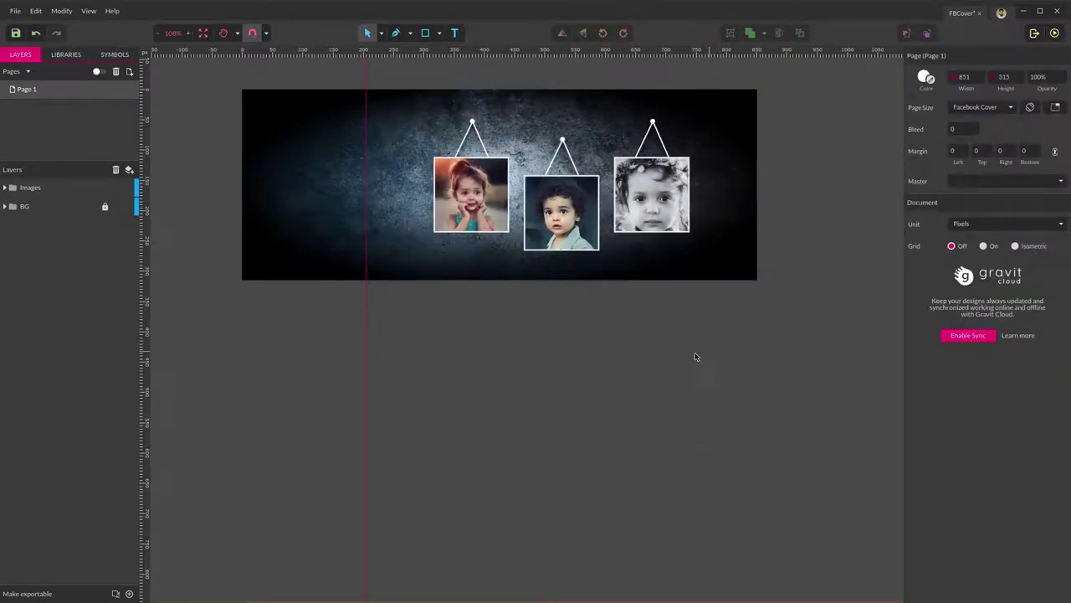
pyautogui.scroll(4, 662, 360)
pyautogui.press('space')
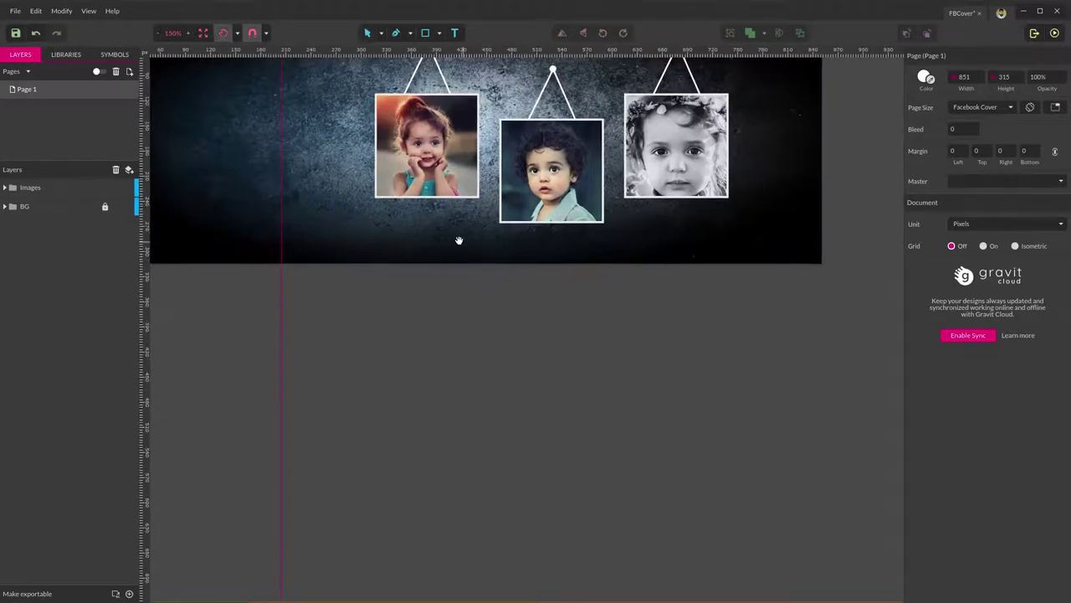
pyautogui.moveTo(458, 240); pyautogui.dragTo(519, 369)
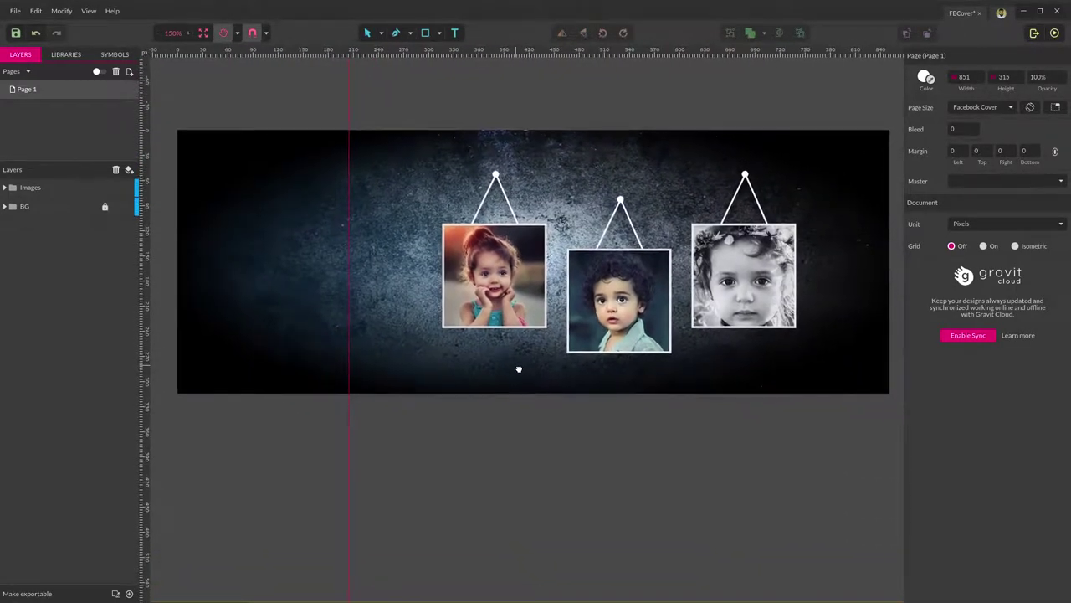
pyautogui.press('v')
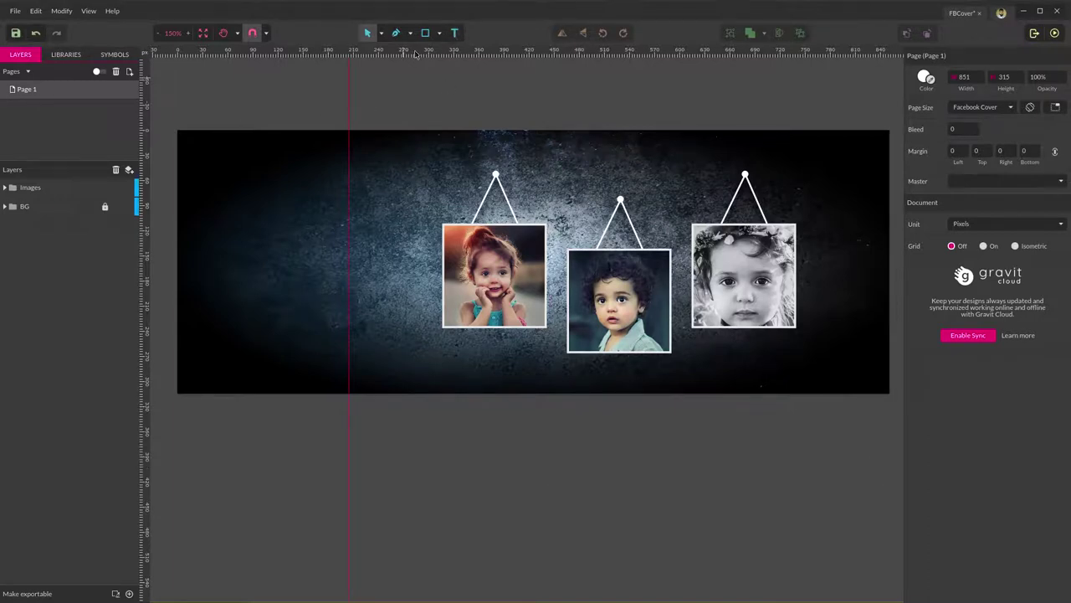
# Add a white text box at the cover's left containing the photographer's name.
pyautogui.click(456, 34)
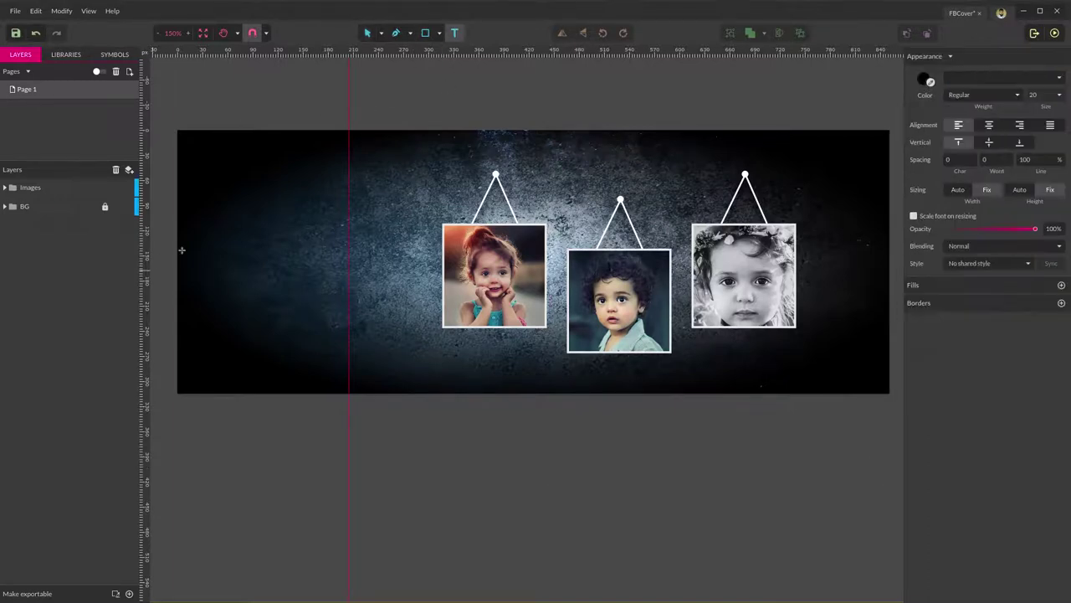
pyautogui.click(205, 242)
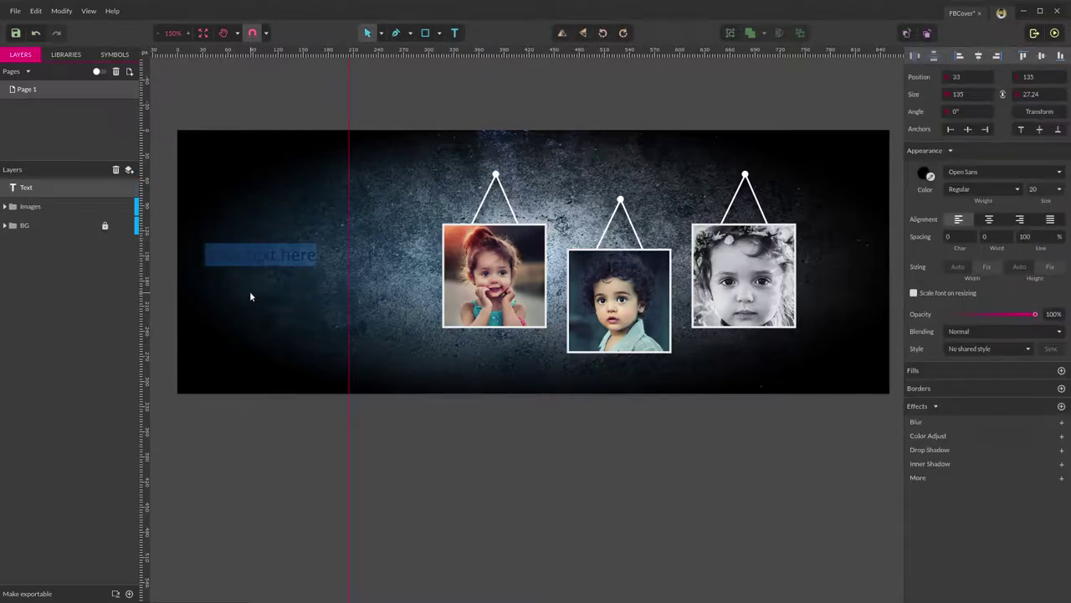
pyautogui.press('BackSpace')
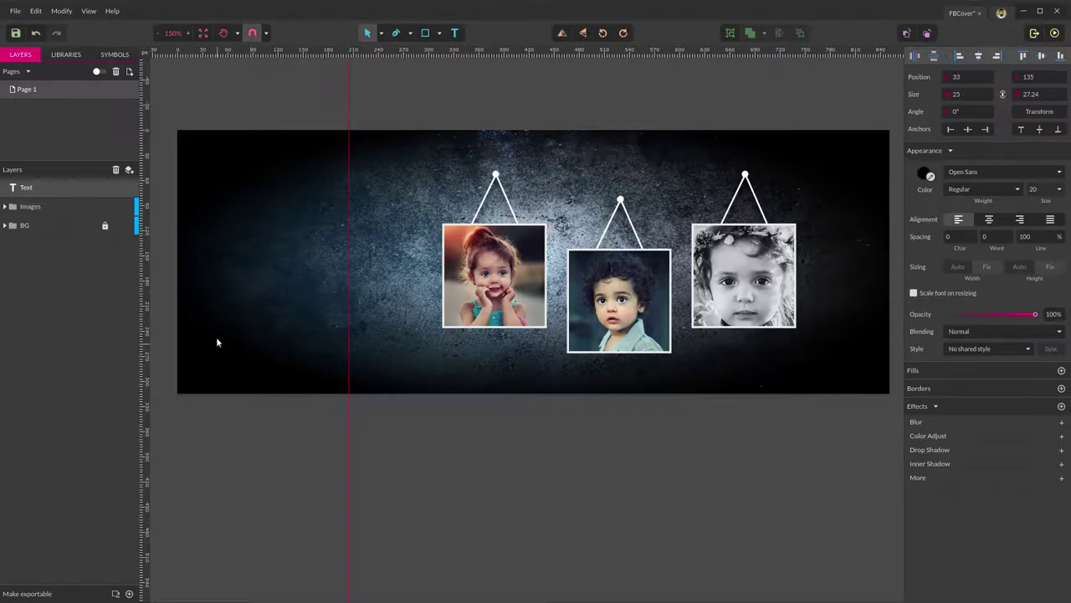
pyautogui.click(215, 254)
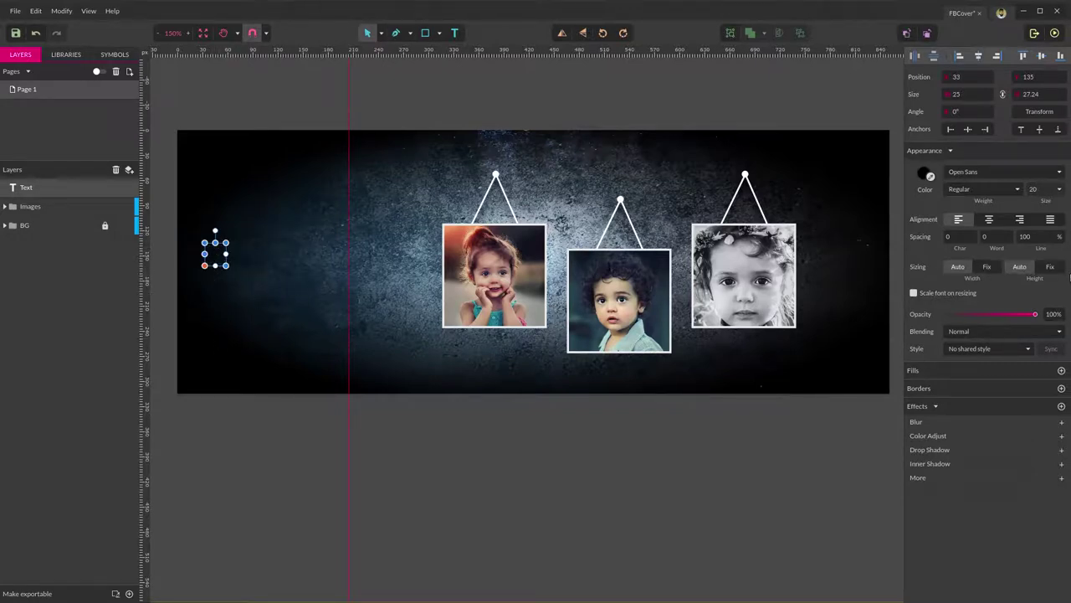
pyautogui.click(925, 174)
pyautogui.moveTo(944, 251); pyautogui.dragTo(868, 166)
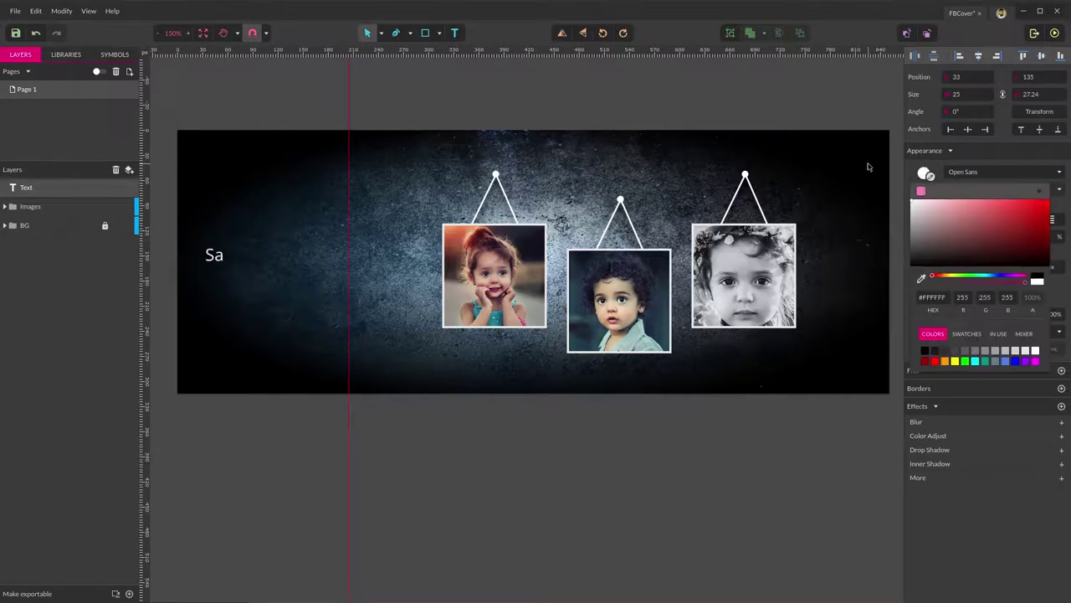
pyautogui.click(168, 463)
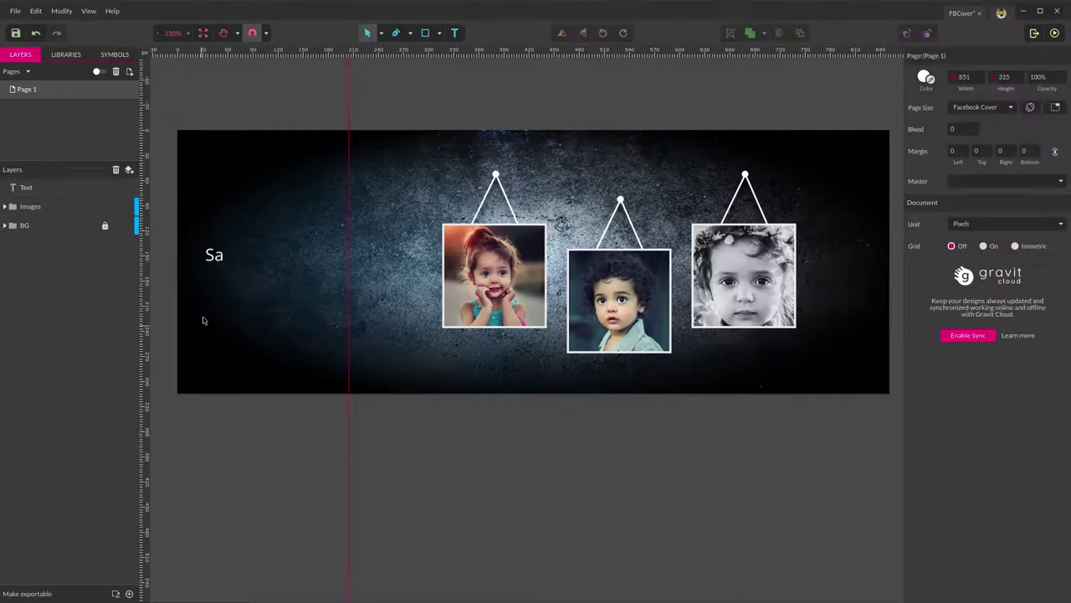
pyautogui.click(221, 255)
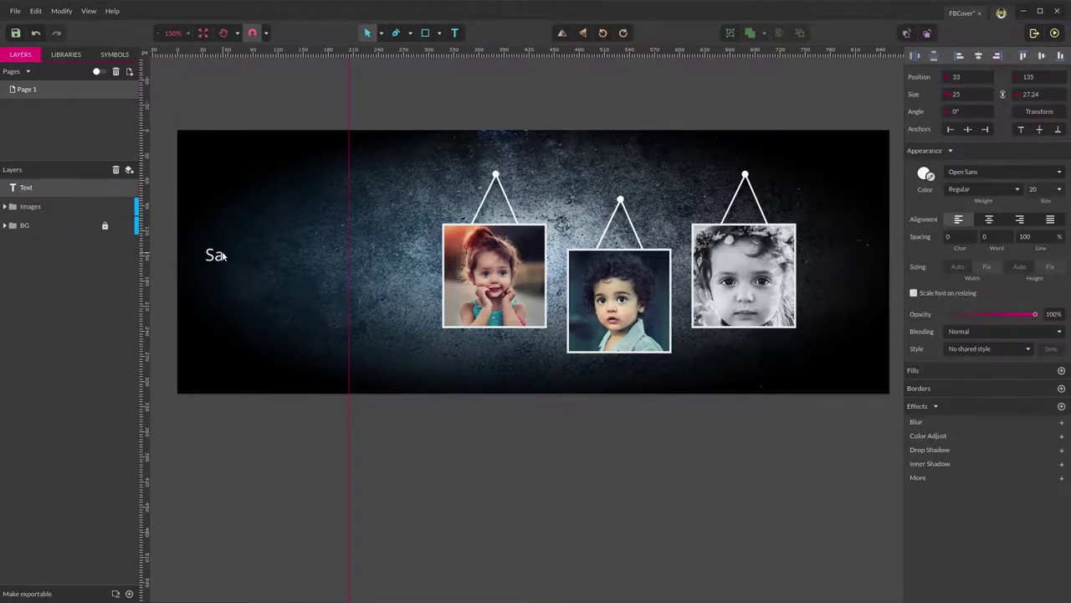
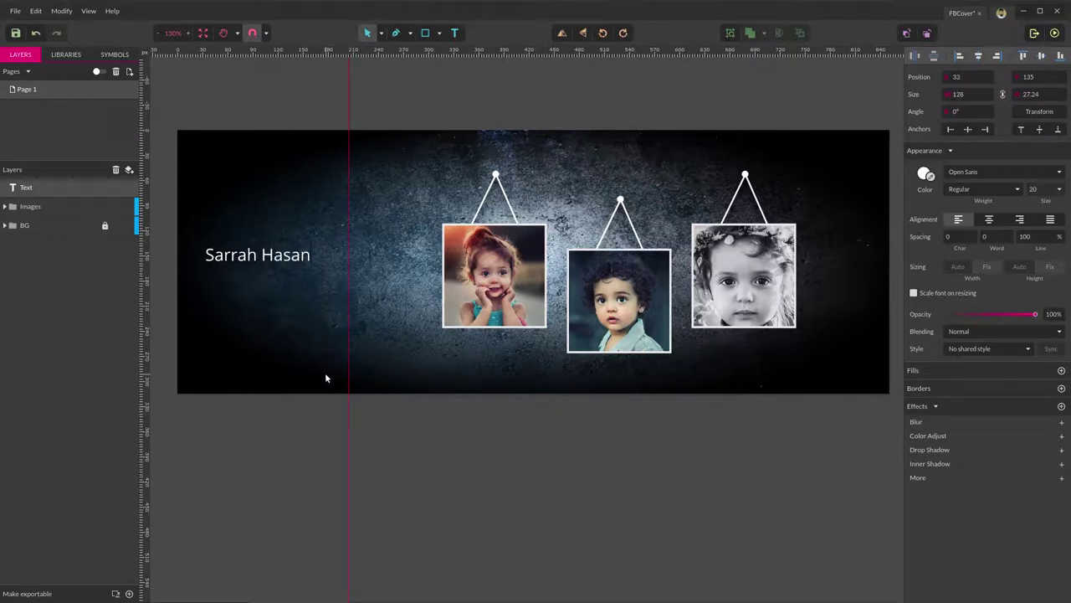
pyautogui.press('Escape')
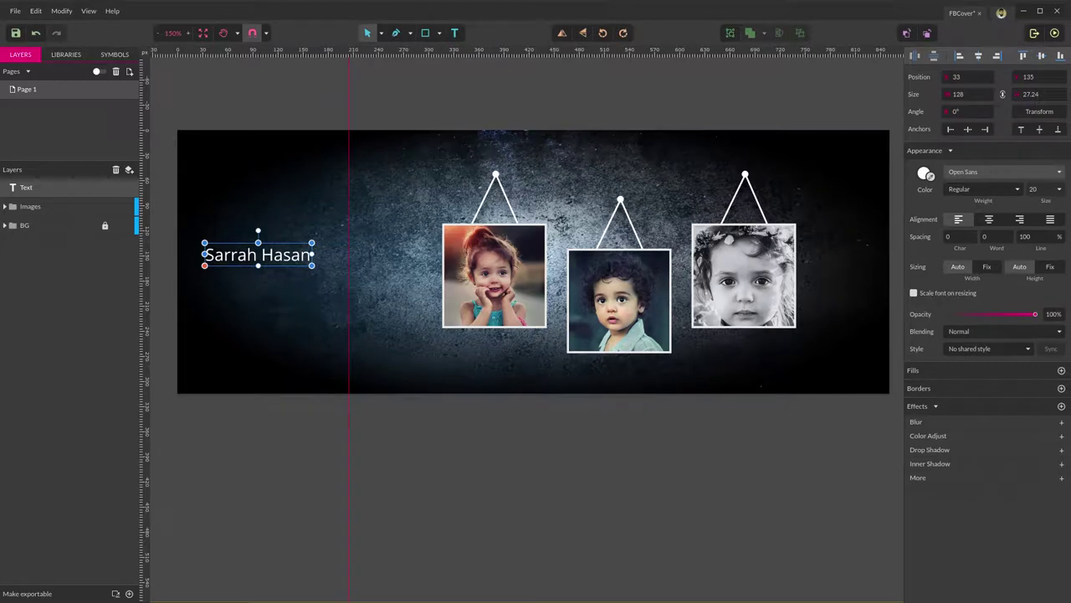
# Set the name text in the Sacramento font at size 25.
pyautogui.click(984, 171)
pyautogui.write('sa')
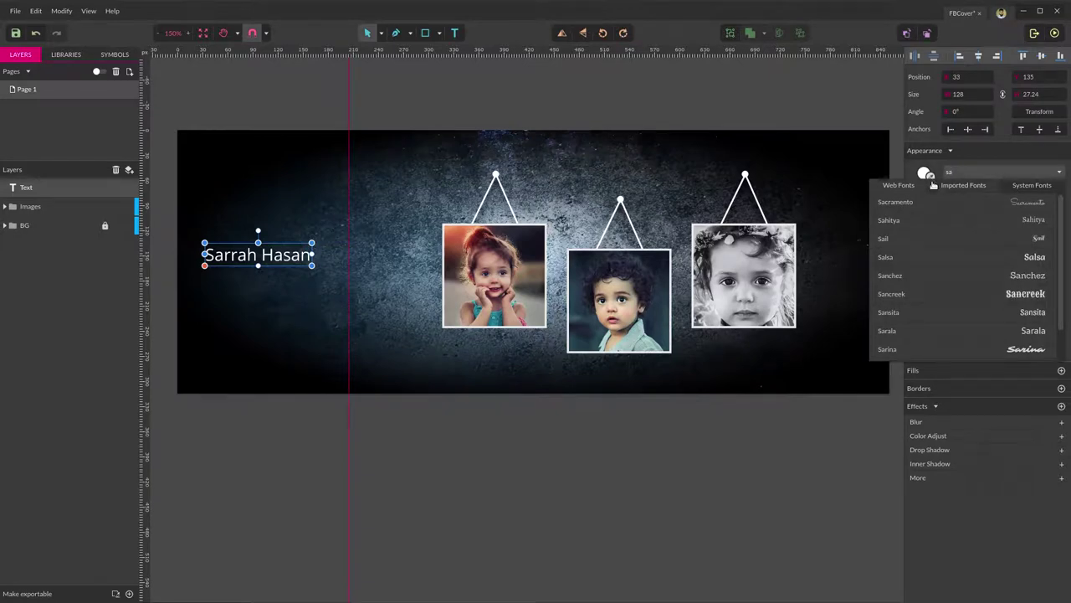
pyautogui.click(920, 204)
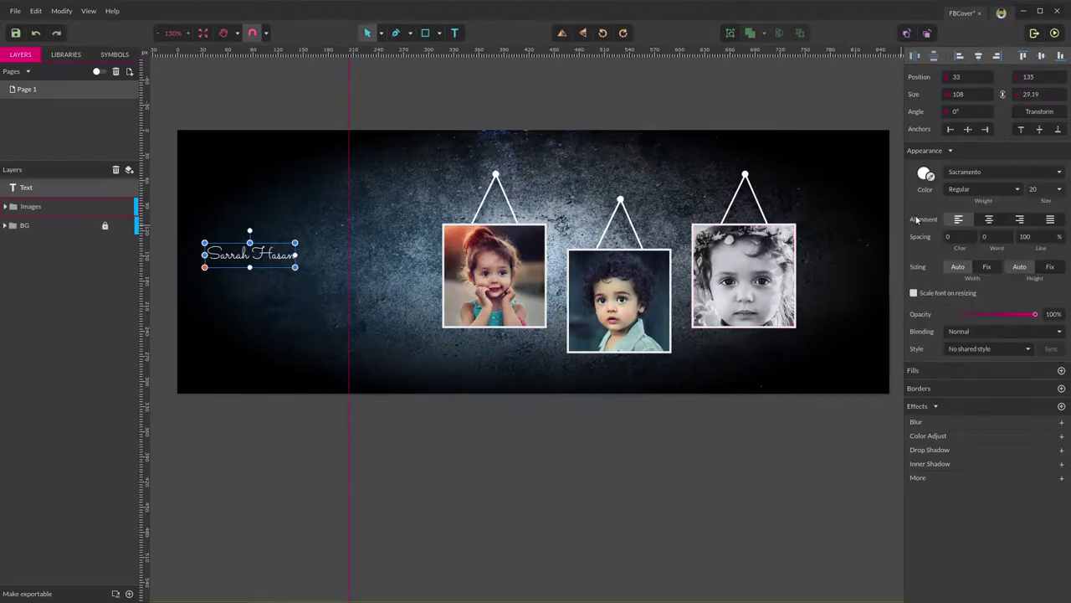
pyautogui.click(1047, 189)
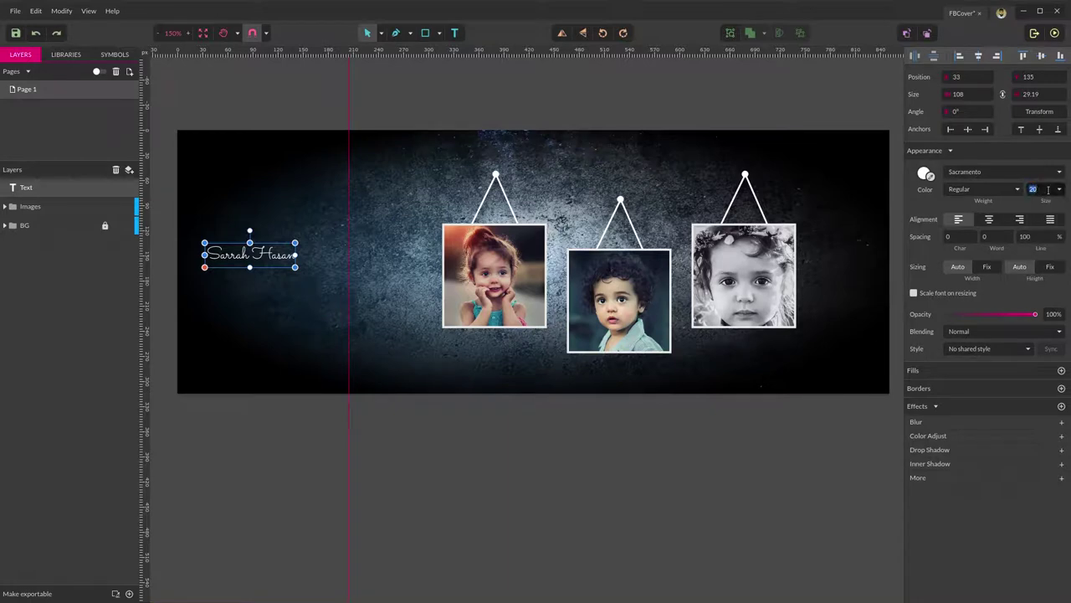
pyautogui.write('25')
pyautogui.press('Return')
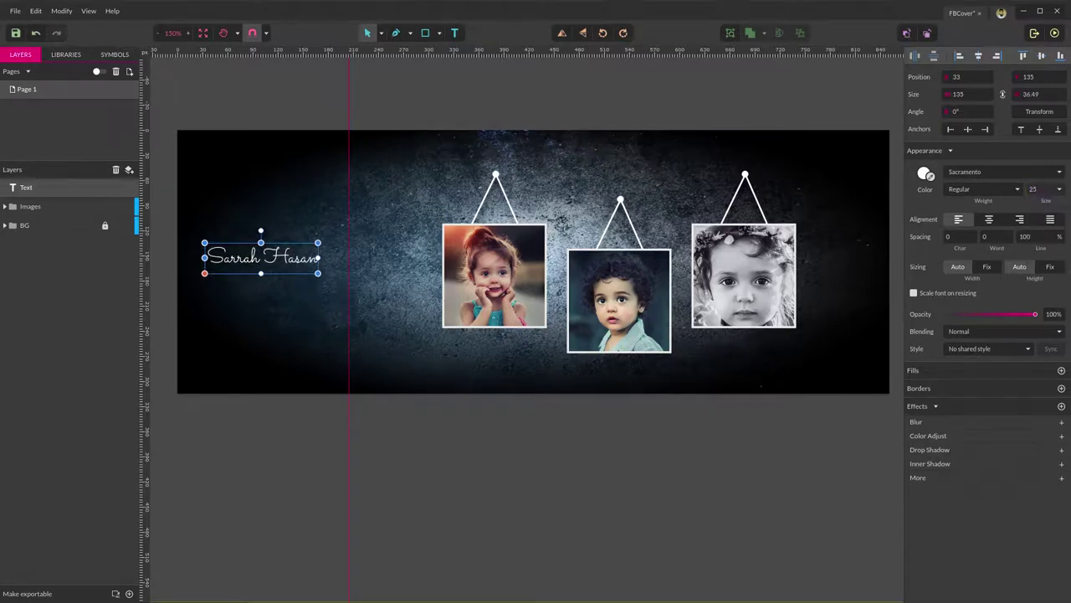
pyautogui.click(294, 444)
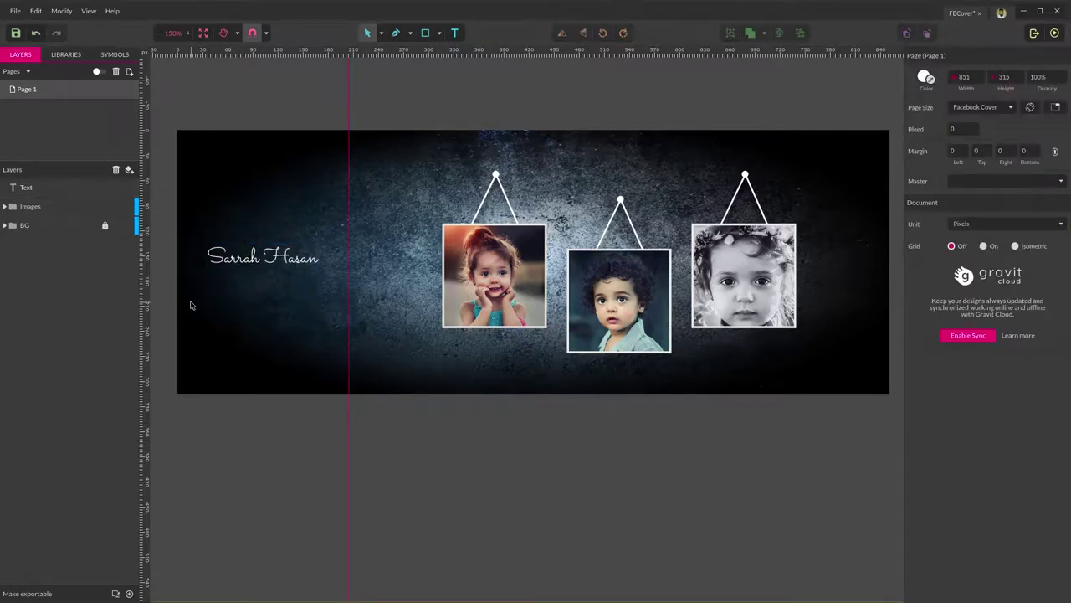
# Move the name text higher and rename its layer Name.
pyautogui.moveTo(290, 249); pyautogui.dragTo(287, 219)
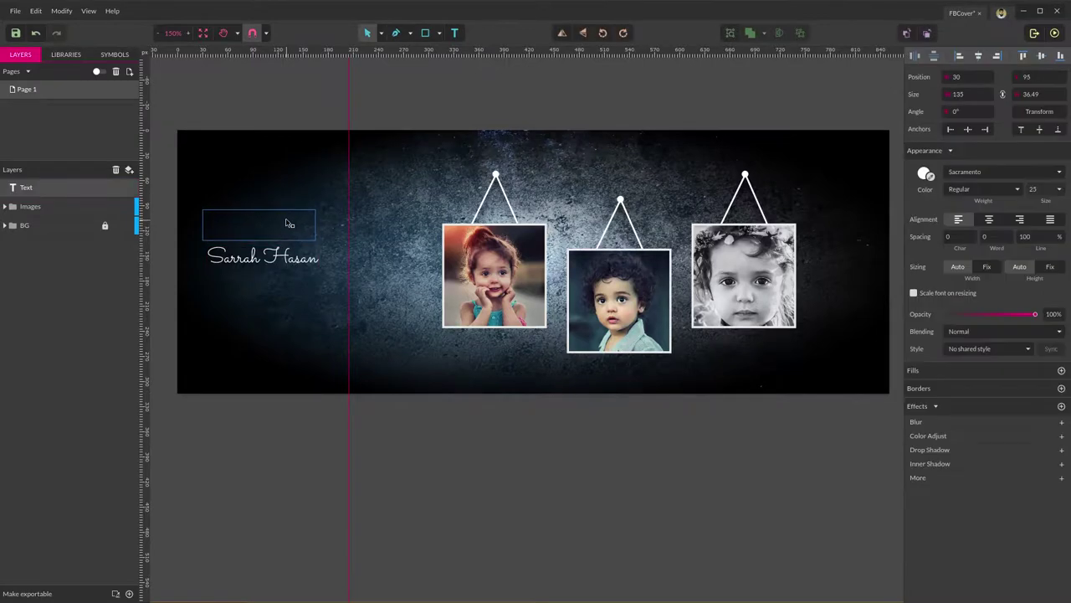
pyautogui.click(286, 314)
pyautogui.click(299, 226)
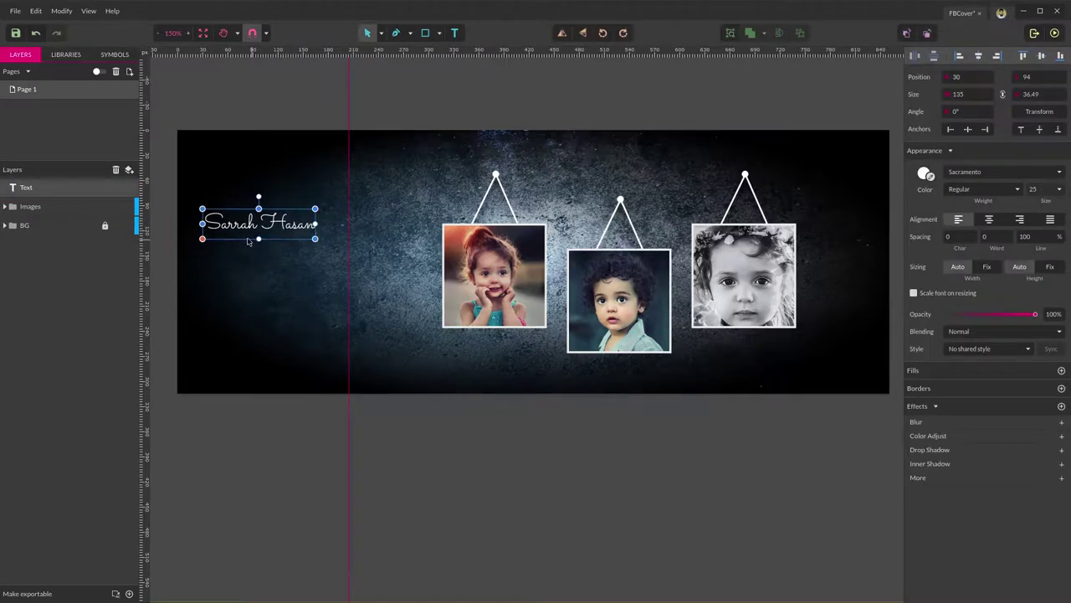
pyautogui.click(27, 188)
pyautogui.click(28, 187)
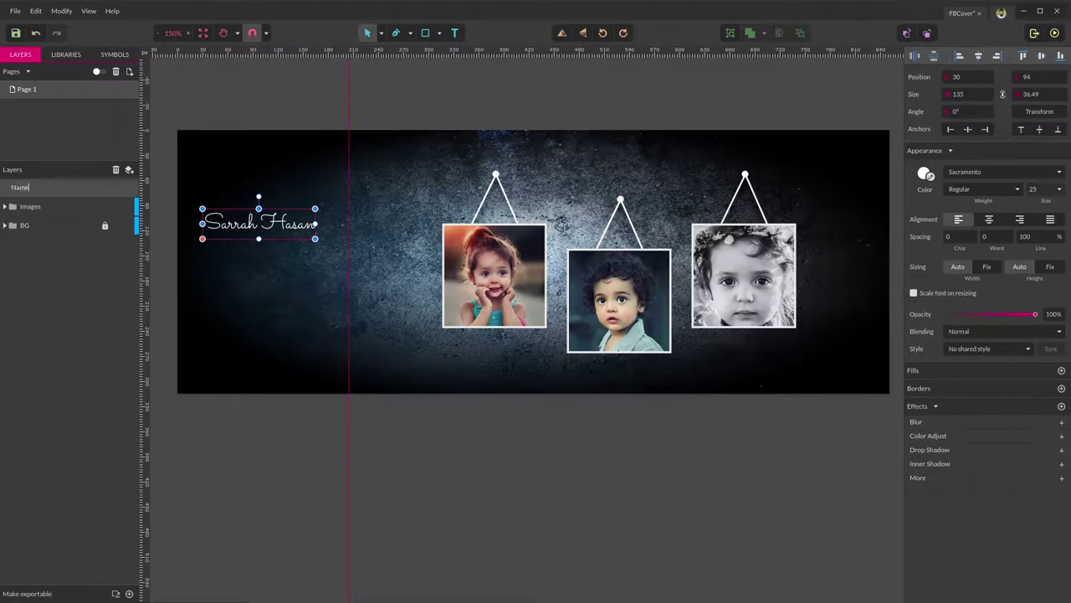
pyautogui.write('Name')
pyautogui.press('Return')
# Duplicate the name text, rename the copy Photographer, and shift it down below the original.
pyautogui.hotkey('ctrl', 'd')
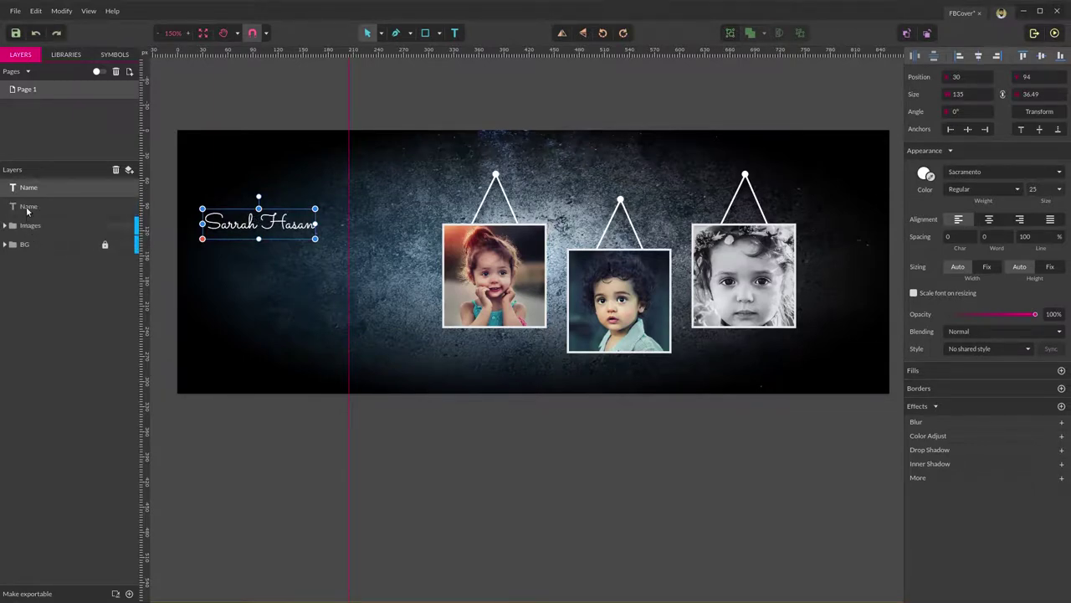
pyautogui.click(36, 211)
pyautogui.doubleClick(33, 207)
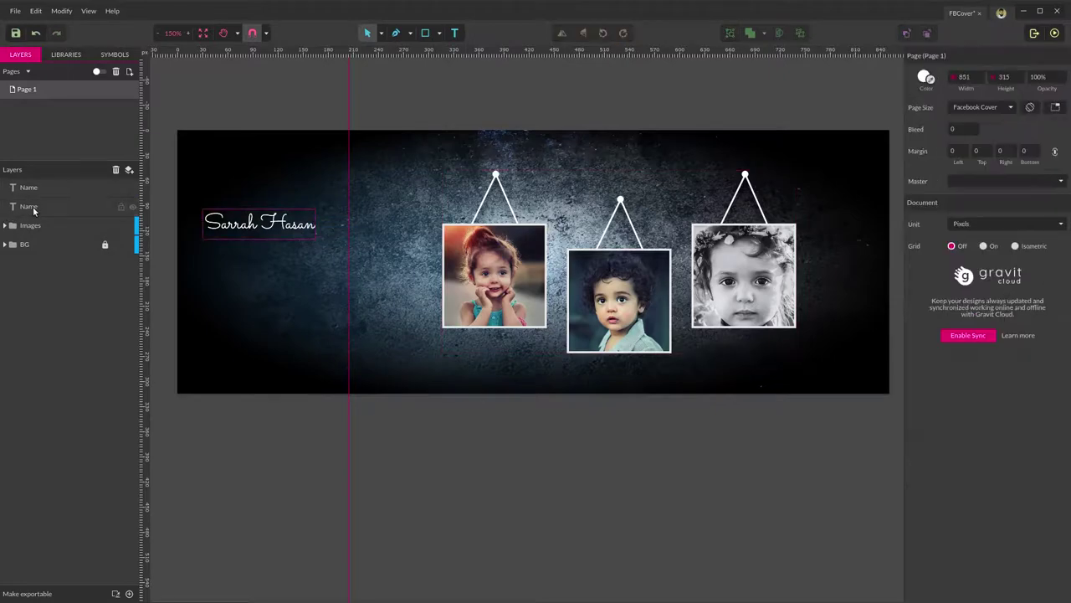
pyautogui.write('H')
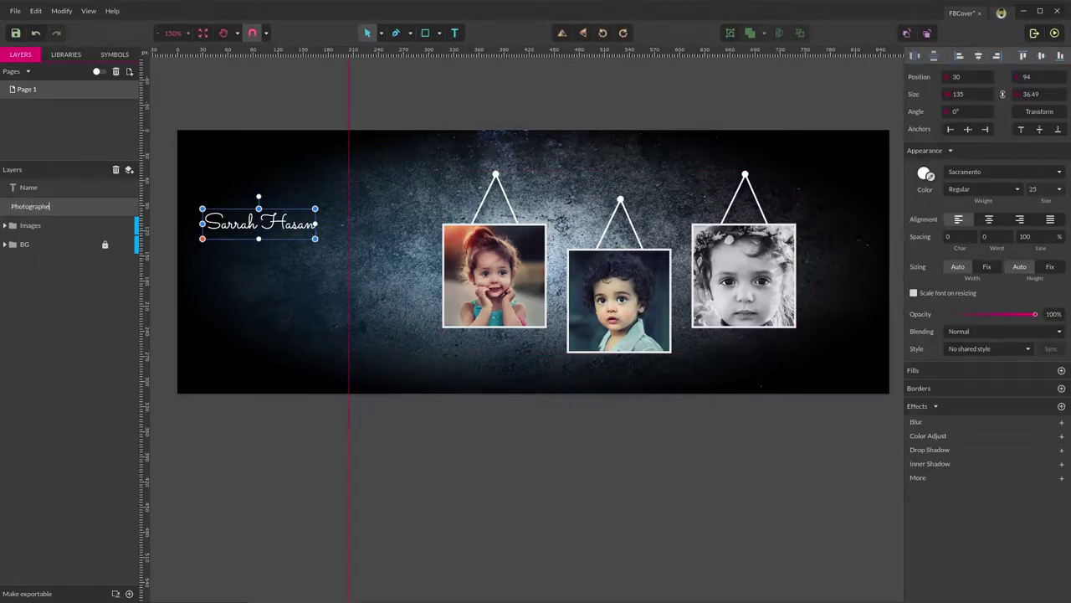
pyautogui.press('Return')
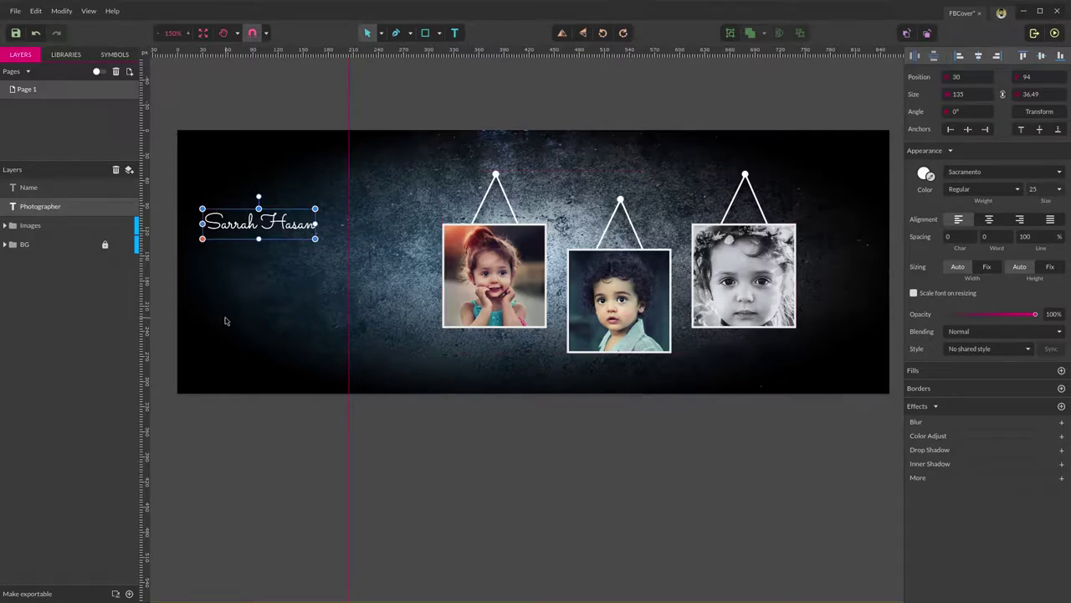
pyautogui.hotkey('shift', 'Down')
pyautogui.hotkey('shift', 'Down')
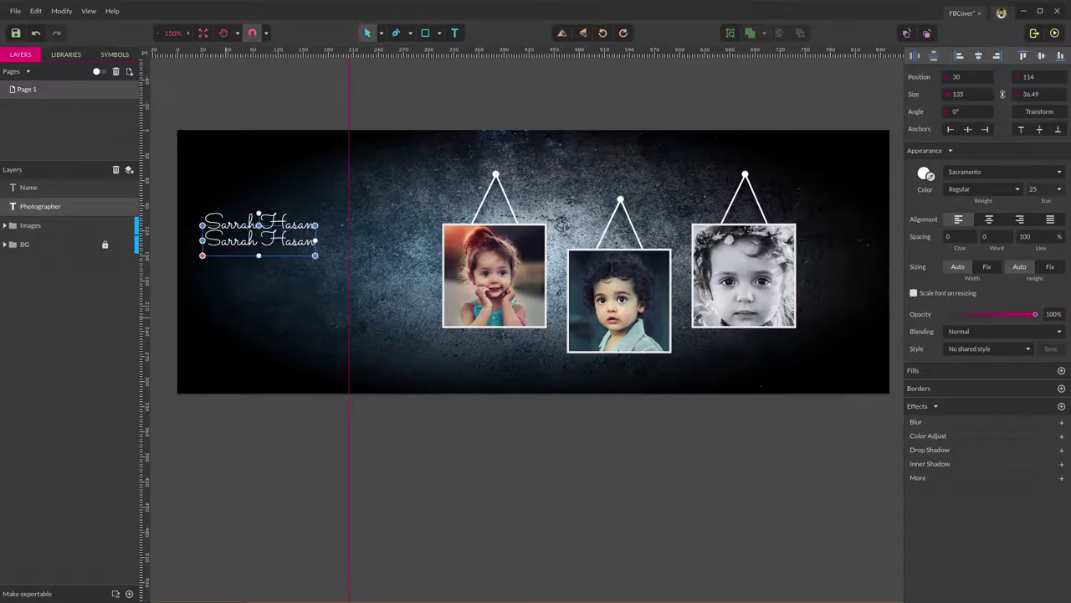
# Change the lower text line to read PHOTOGRAPHY.
pyautogui.click(248, 358)
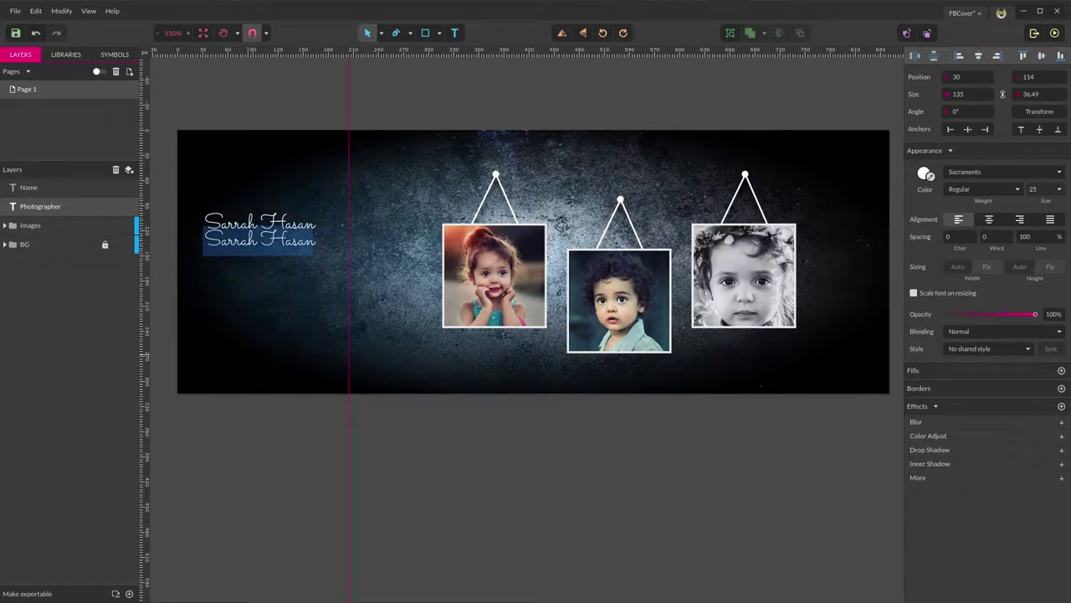
pyautogui.write('PHOTOGR')
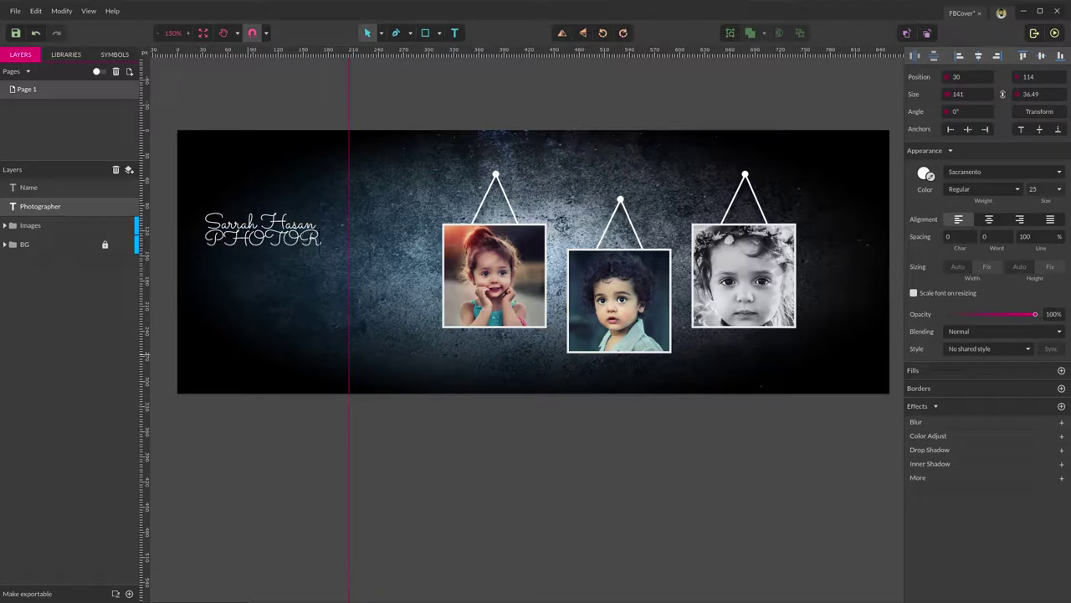
pyautogui.press('BackSpace')
pyautogui.press('BackSpace')
pyautogui.write('GRAPHY')
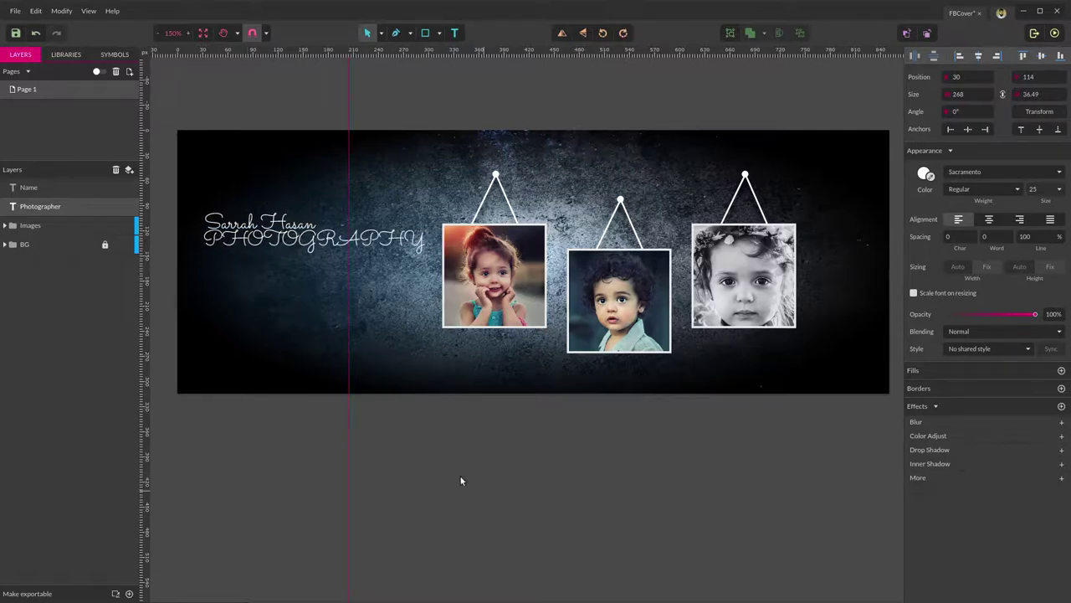
pyautogui.press('Escape')
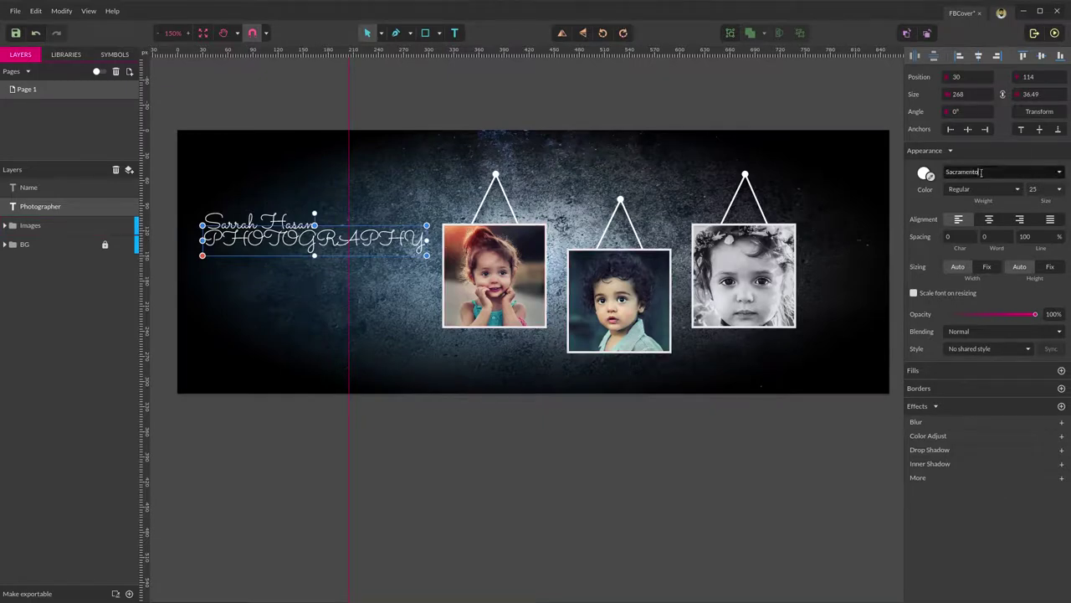
# Set PHOTOGRAPHY in Open Sans Semi-Bold.
pyautogui.click(981, 172)
pyautogui.write('OP')
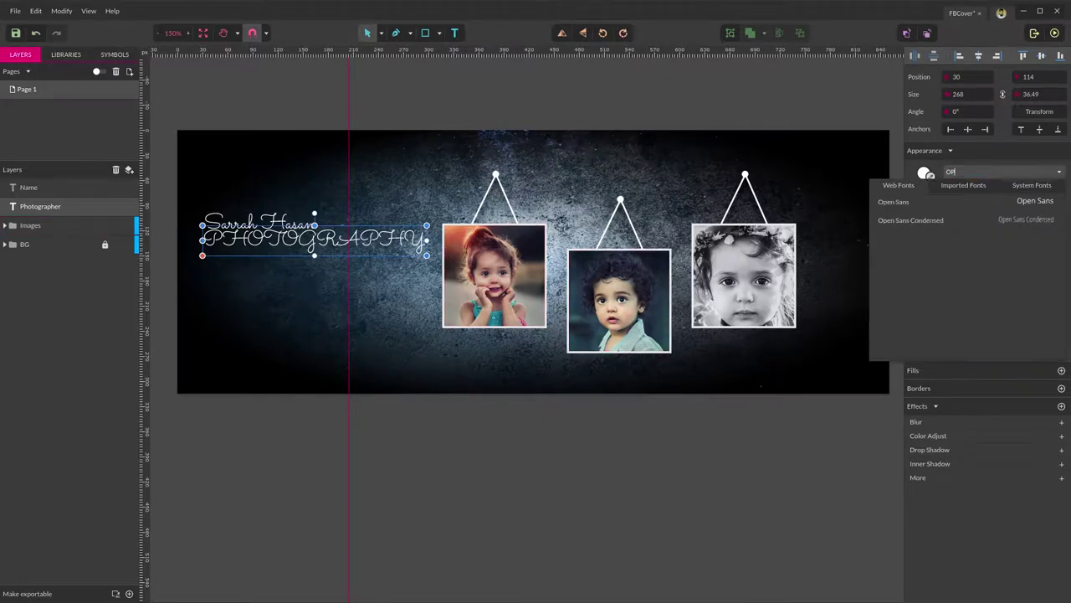
pyautogui.press('Down')
pyautogui.press('Return')
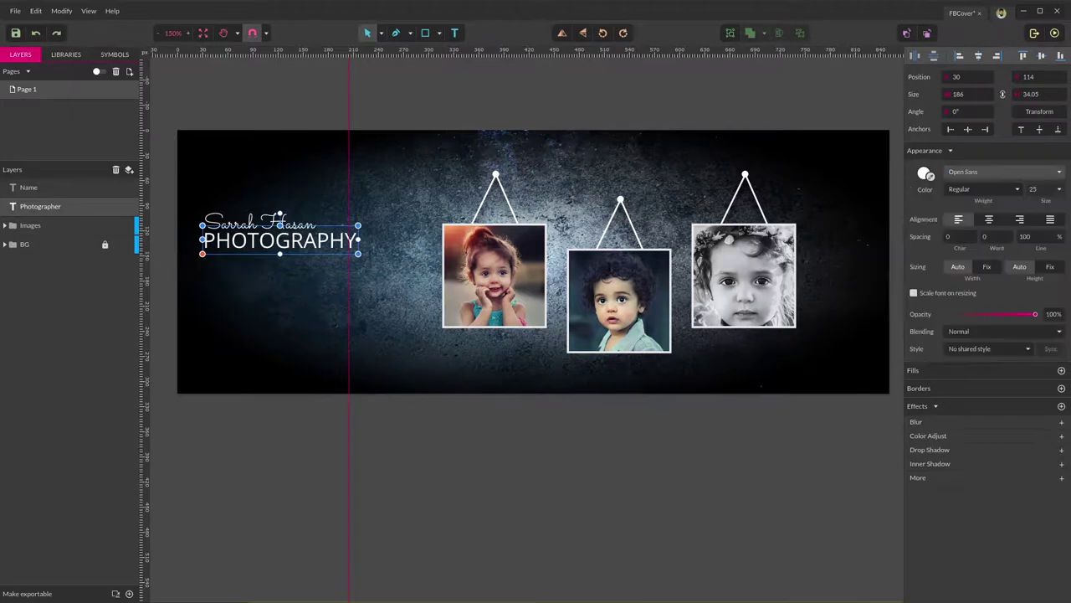
pyautogui.click(984, 190)
pyautogui.click(984, 192)
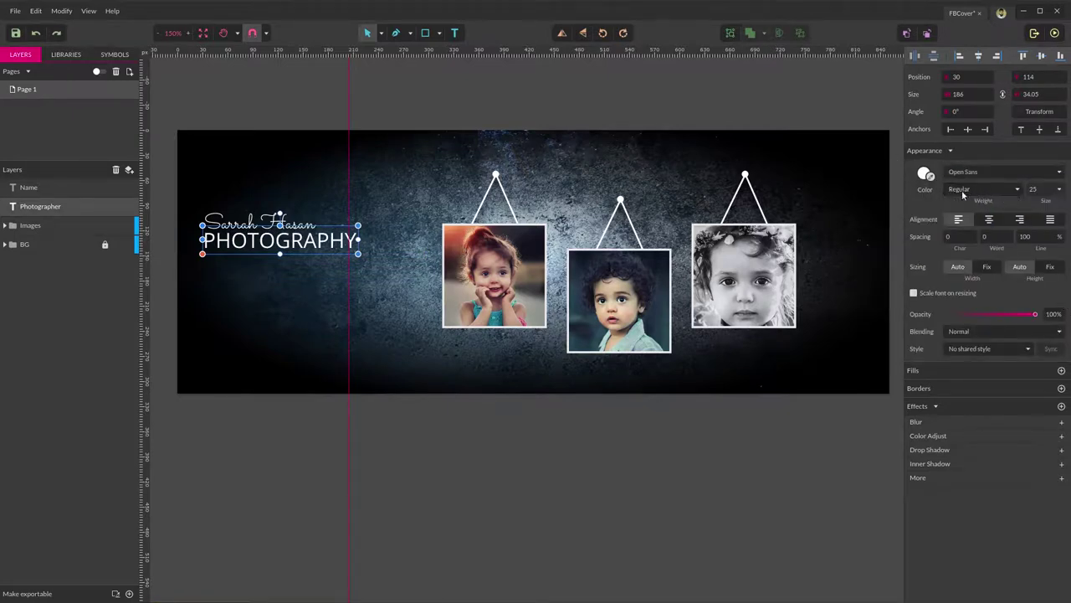
pyautogui.click(998, 191)
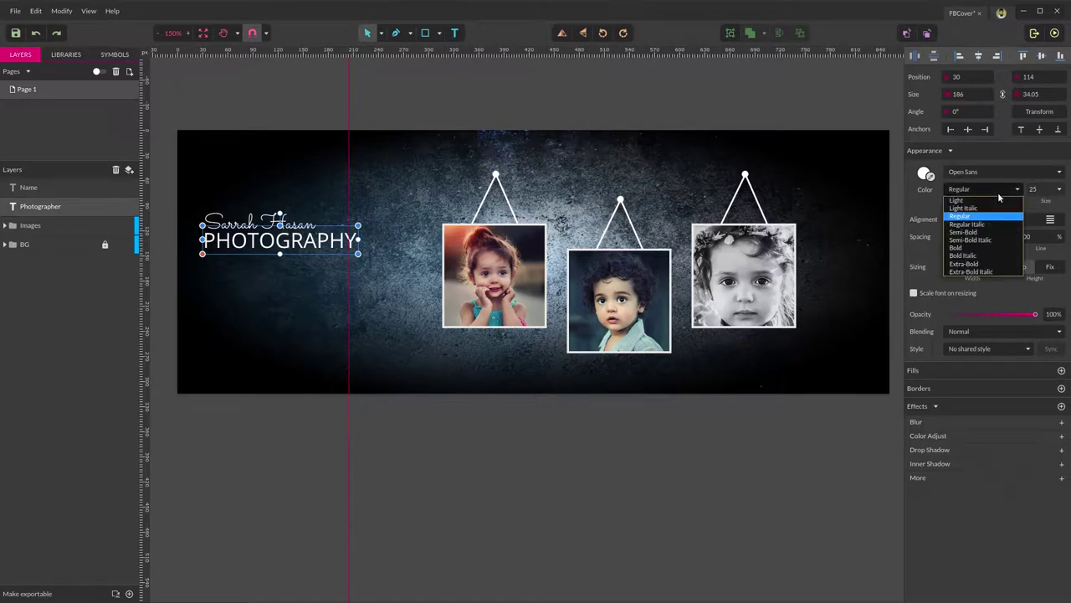
pyautogui.click(967, 234)
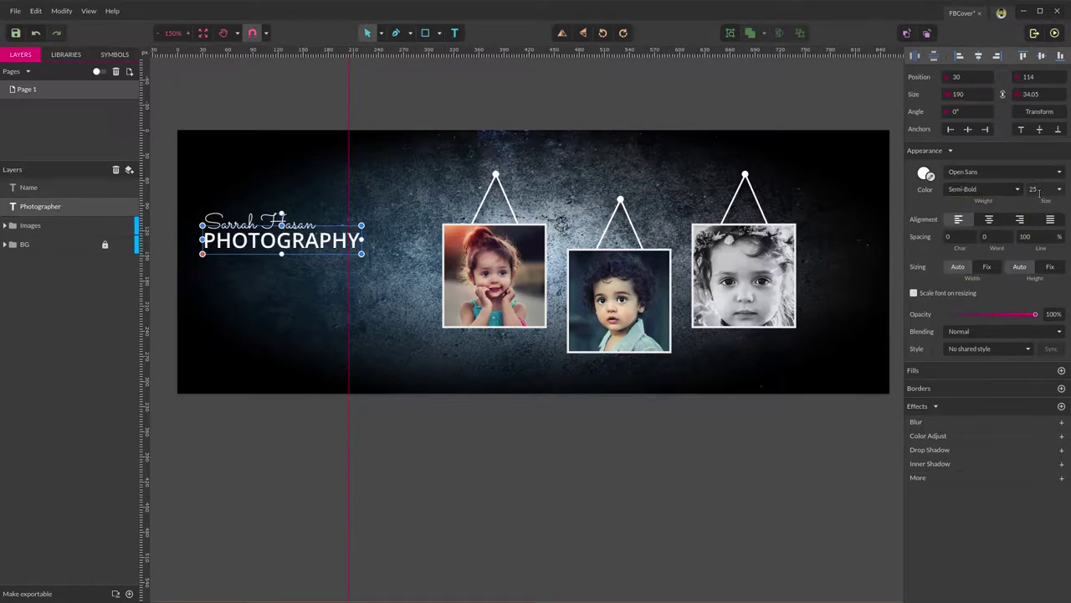
# Give PHOTOGRAPHY size 20 and character spacing 5, then select both text lines.
pyautogui.click(1040, 193)
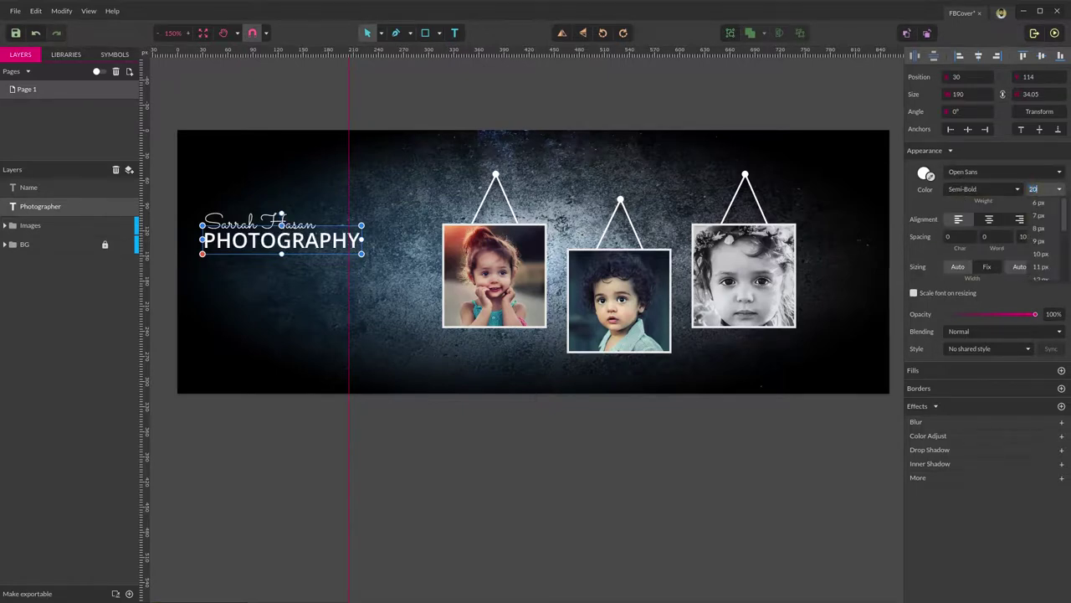
pyautogui.press('Return')
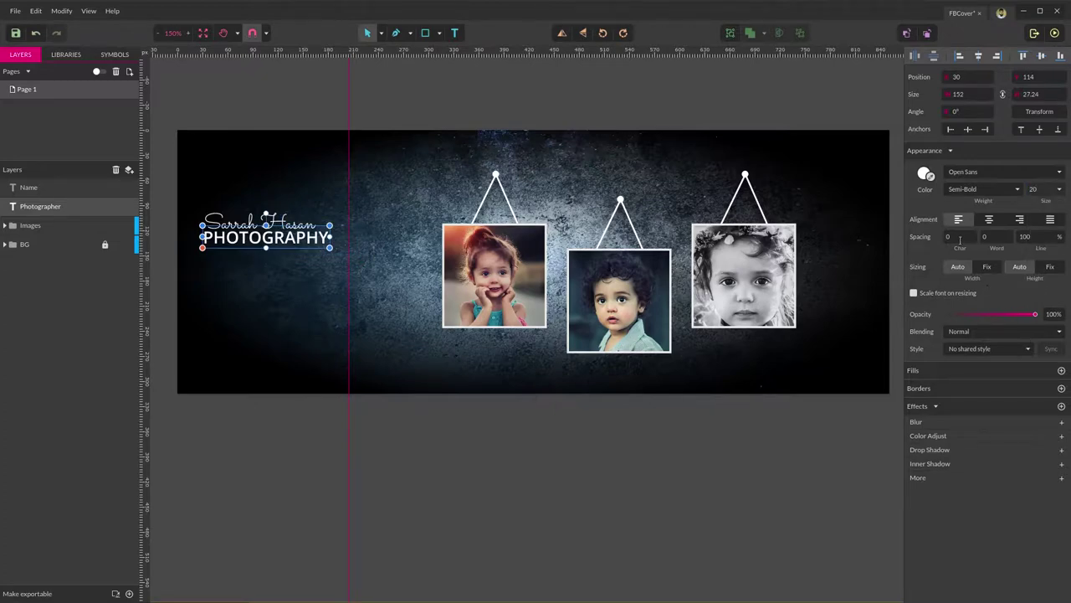
pyautogui.click(960, 239)
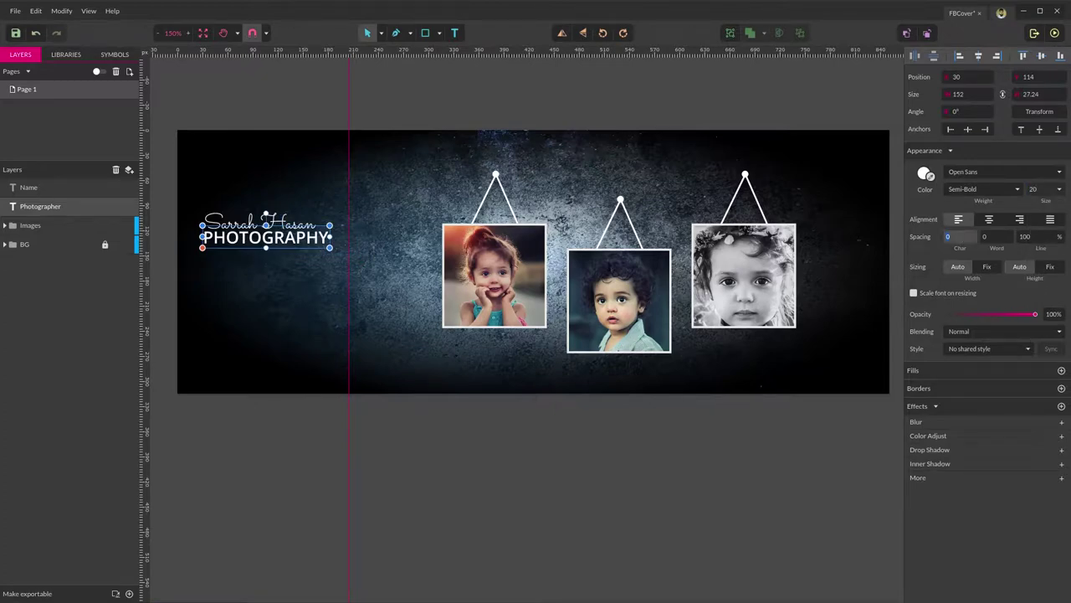
pyautogui.write('5')
pyautogui.press('Return')
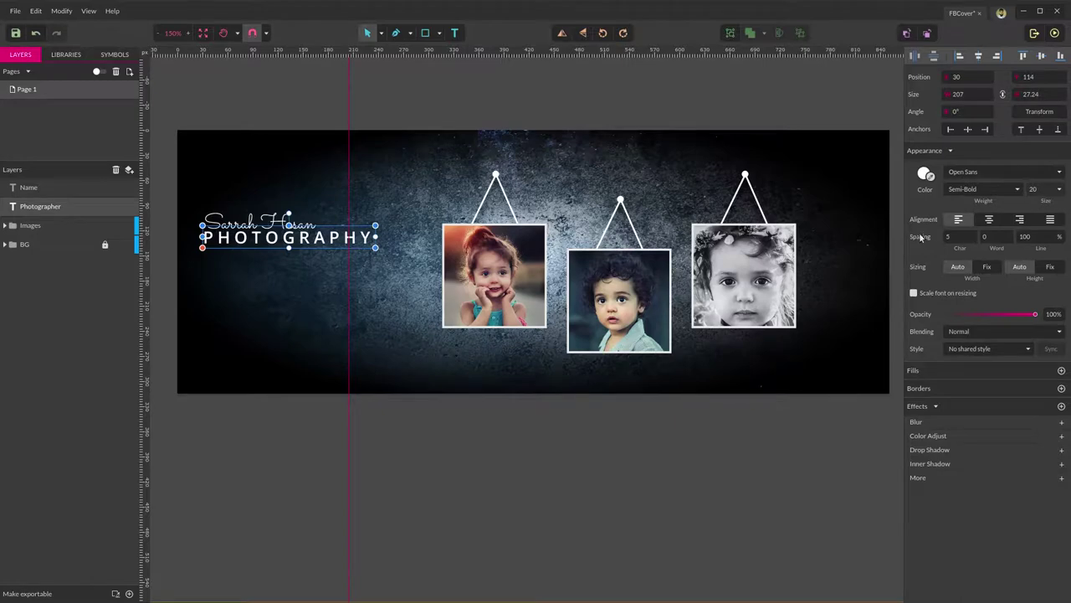
pyautogui.click(174, 287)
pyautogui.moveTo(202, 278); pyautogui.dragTo(390, 155)
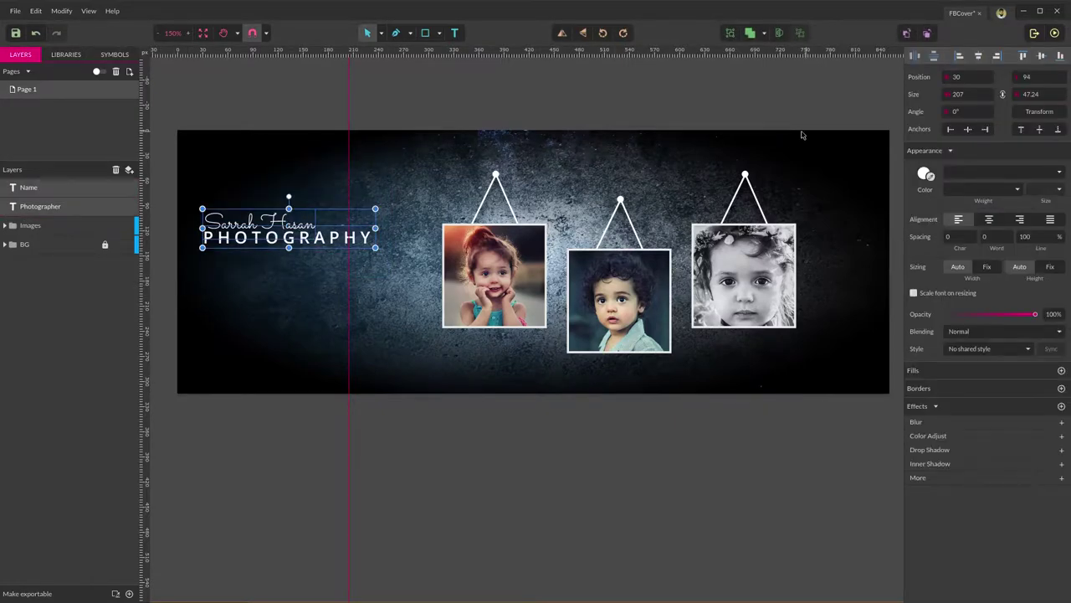
# Centre the script name over PHOTOGRAPHY and nudge PHOTOGRAPHY down below it.
pyautogui.click(977, 57)
pyautogui.click(268, 301)
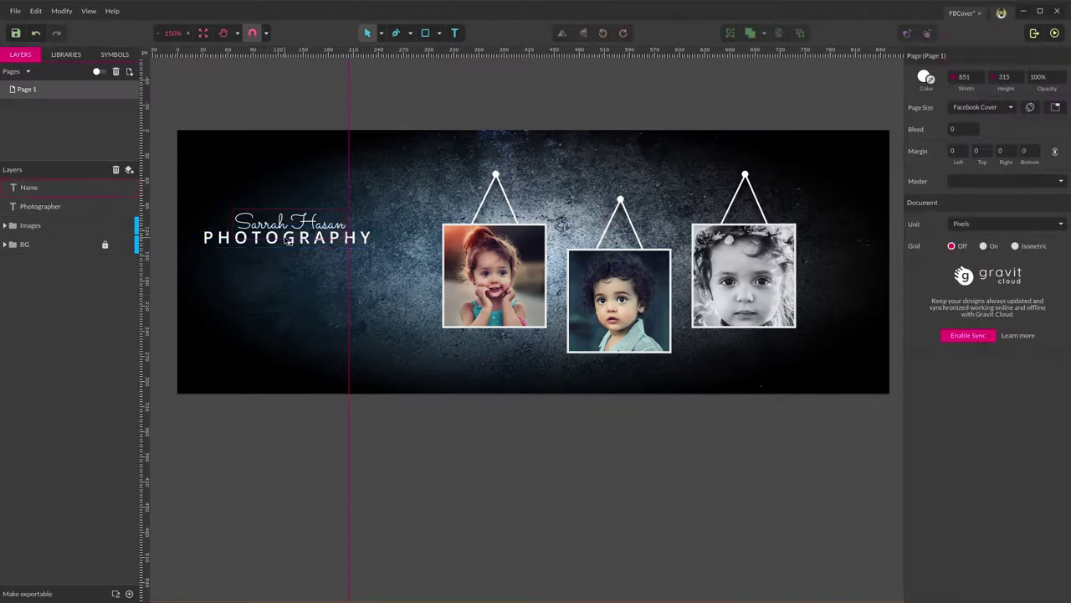
pyautogui.click(287, 240)
pyautogui.press('Escape')
pyautogui.click(285, 242)
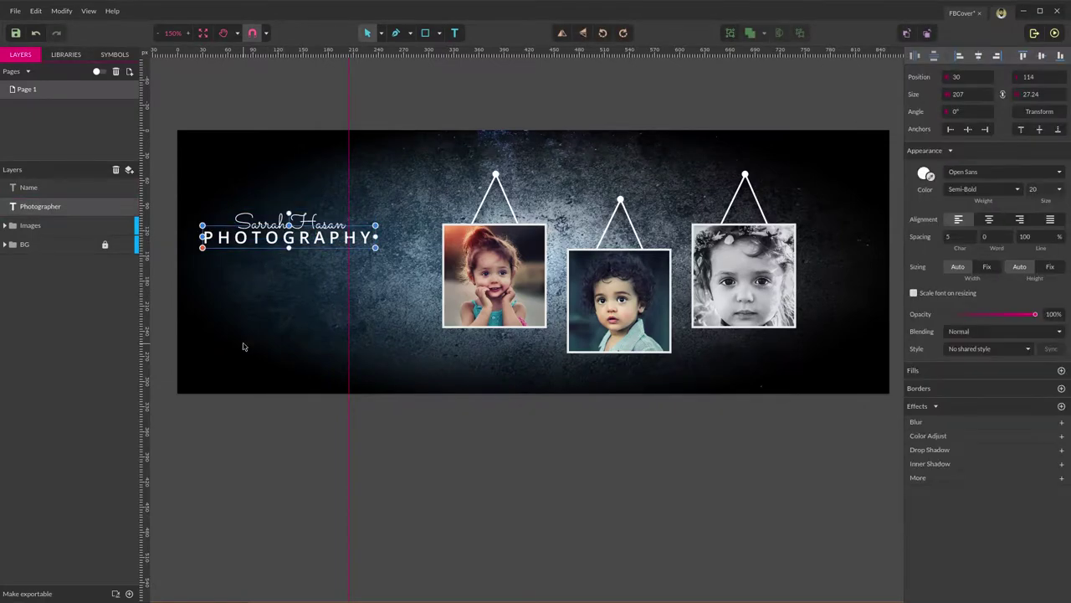
pyautogui.press('Down')
pyautogui.press('Down')
pyautogui.press('Down')
pyautogui.press('Down')
pyautogui.press('Down')
pyautogui.press('Down')
pyautogui.press('Down')
pyautogui.press('Escape')
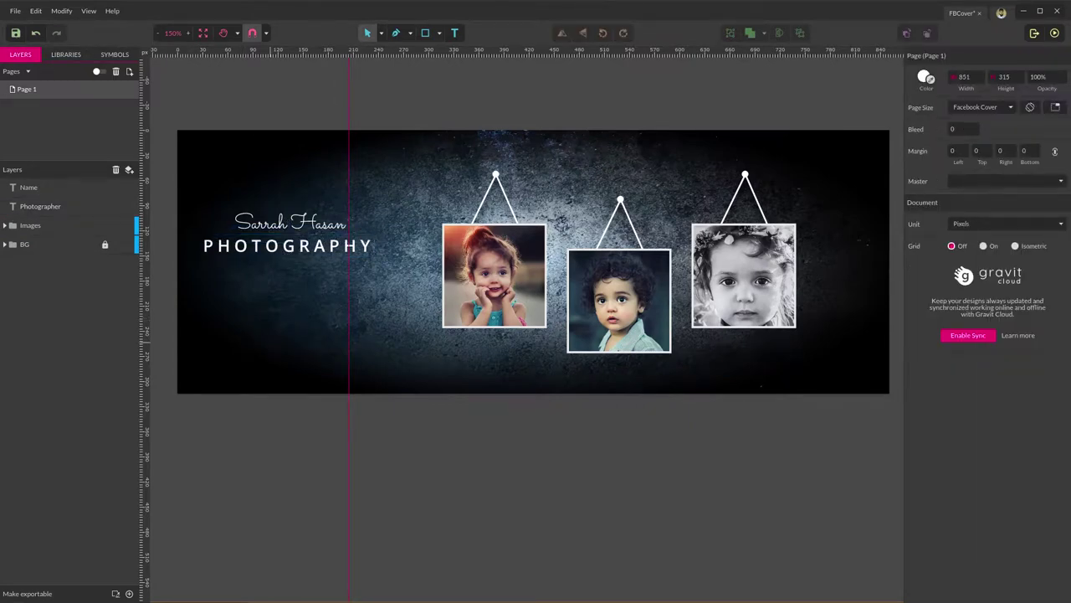
# Scale both text lines down slightly and move the block lower on the cover's left.
pyautogui.moveTo(198, 286); pyautogui.dragTo(398, 138)
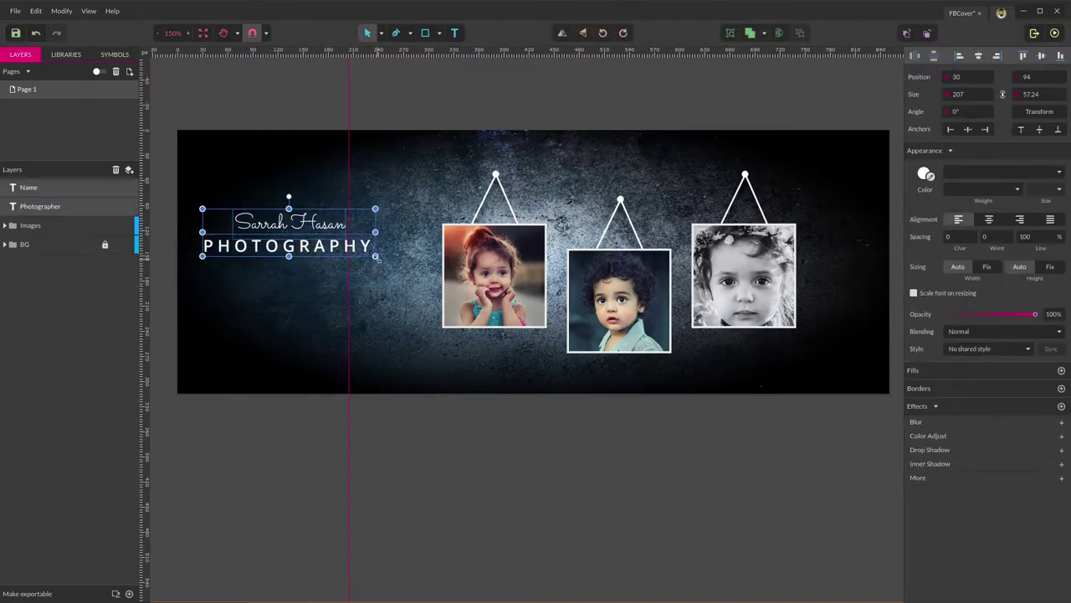
pyautogui.moveTo(375, 255); pyautogui.dragTo(359, 251)
pyautogui.click(234, 323)
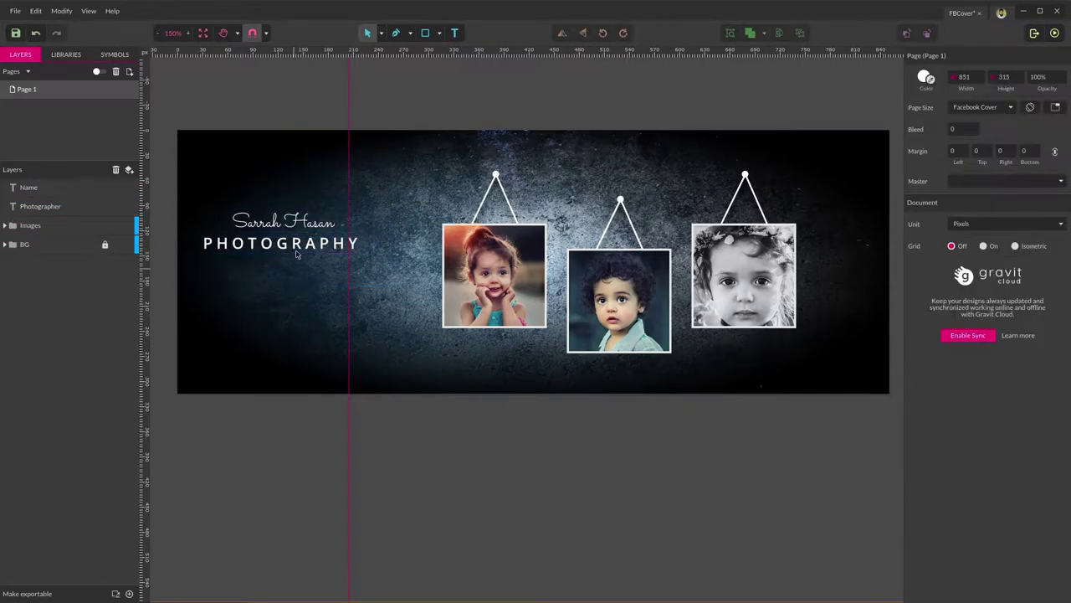
pyautogui.moveTo(412, 191); pyautogui.dragTo(202, 316)
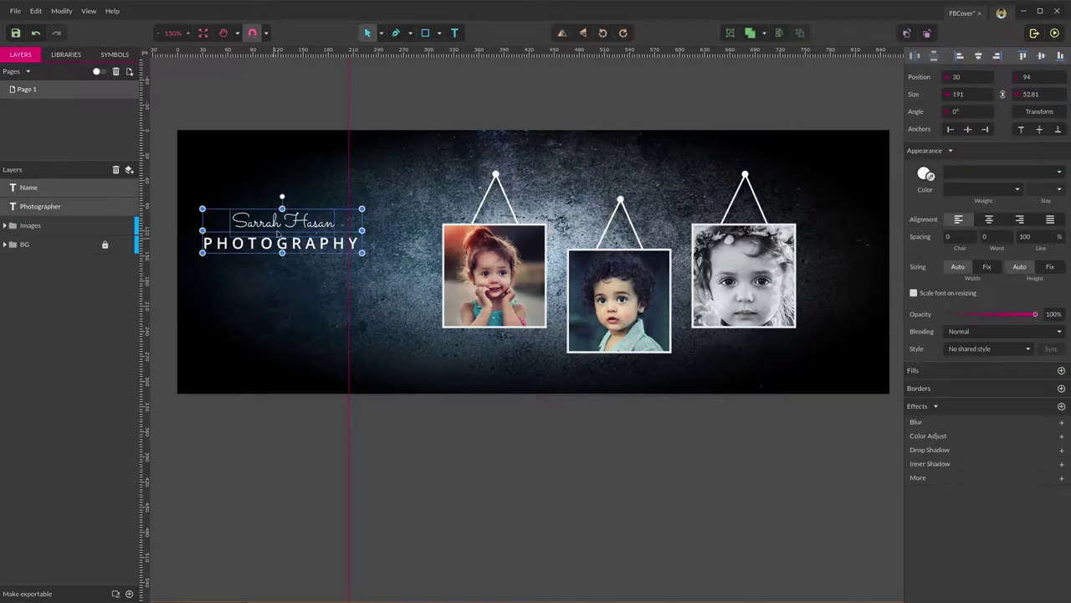
pyautogui.click(235, 254)
pyautogui.moveTo(235, 255); pyautogui.dragTo(260, 272)
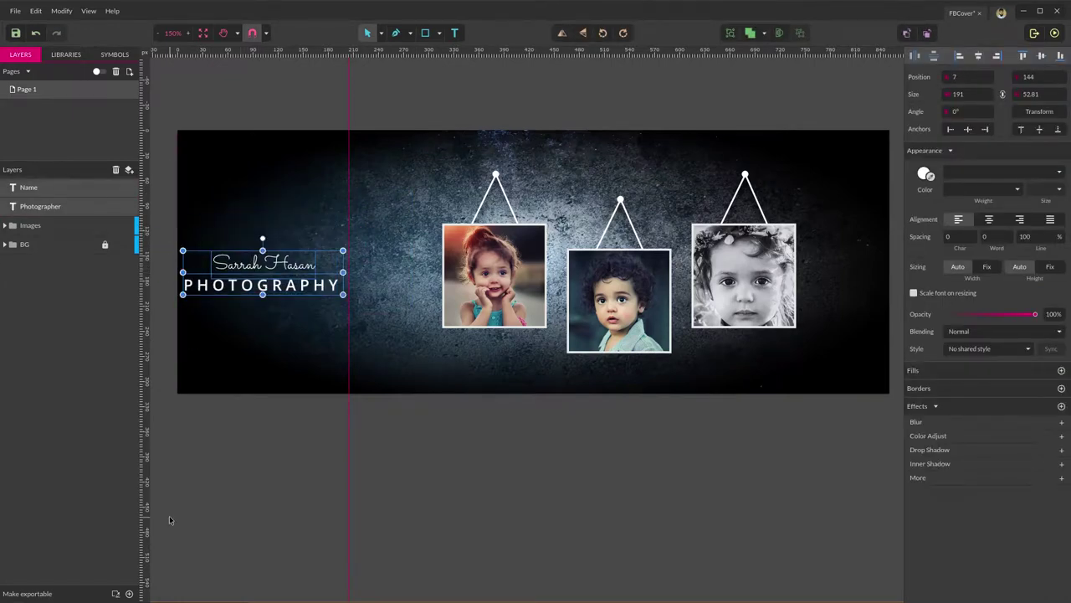
pyautogui.click(234, 461)
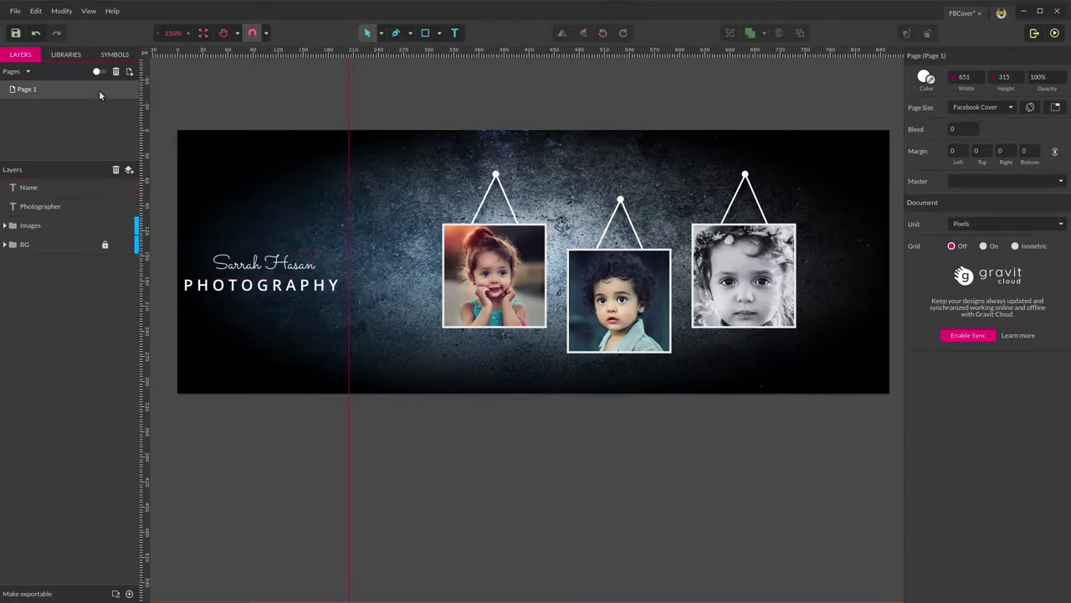
# Insert a camera aperture icon from the graphics library and shrink it to a small size.
pyautogui.click(78, 55)
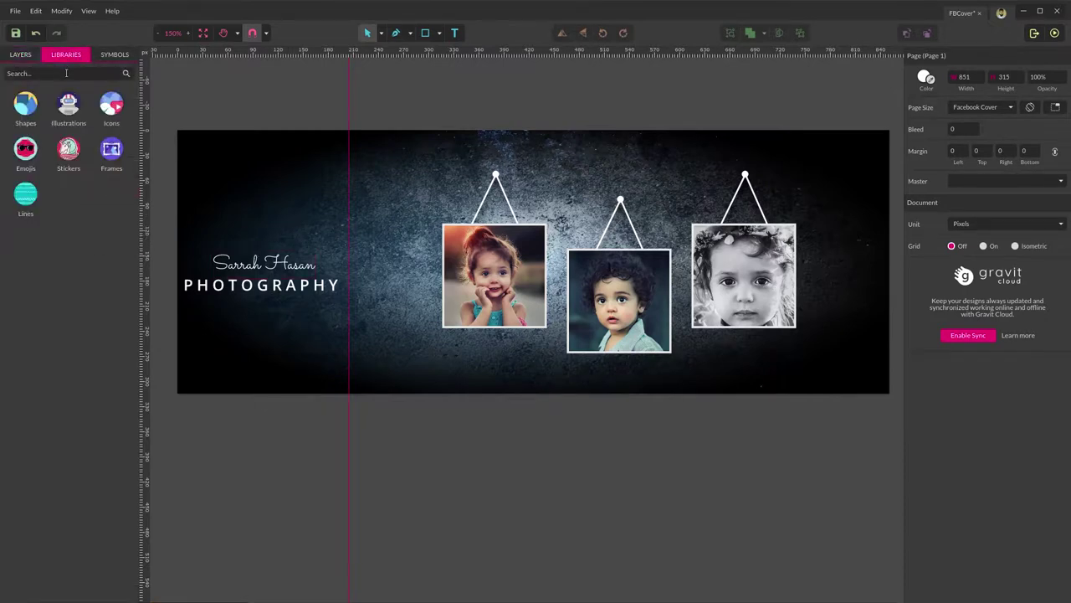
pyautogui.click(62, 75)
pyautogui.write('c')
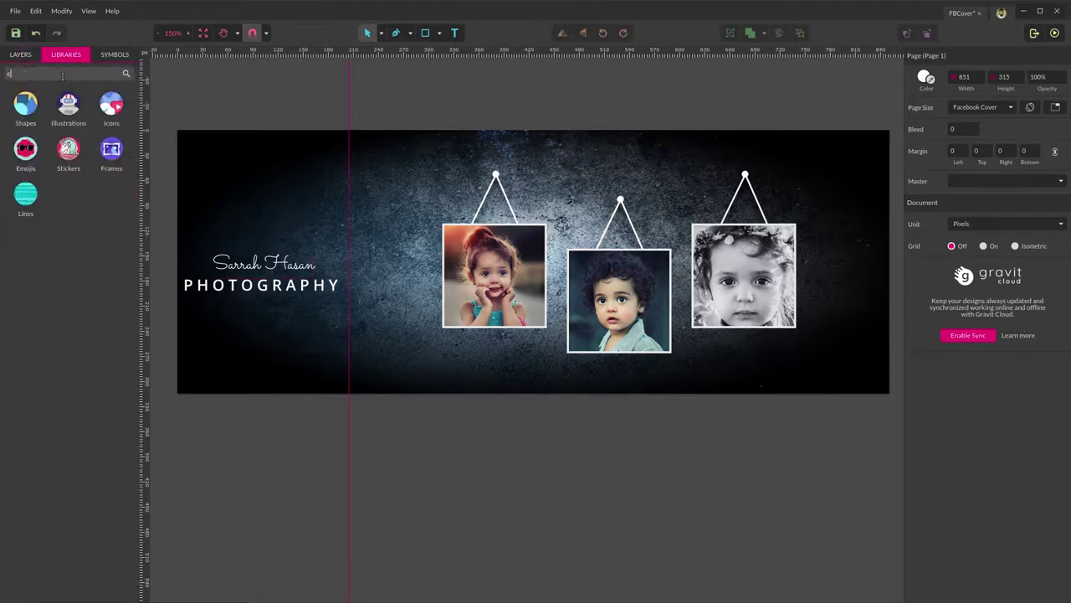
pyautogui.write('amera')
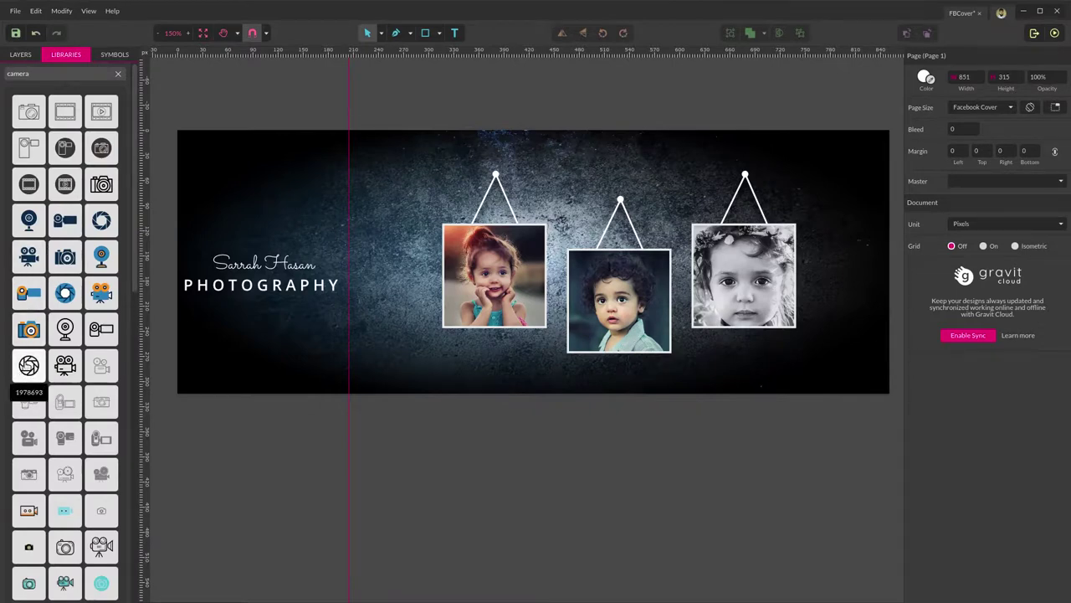
pyautogui.click(29, 365)
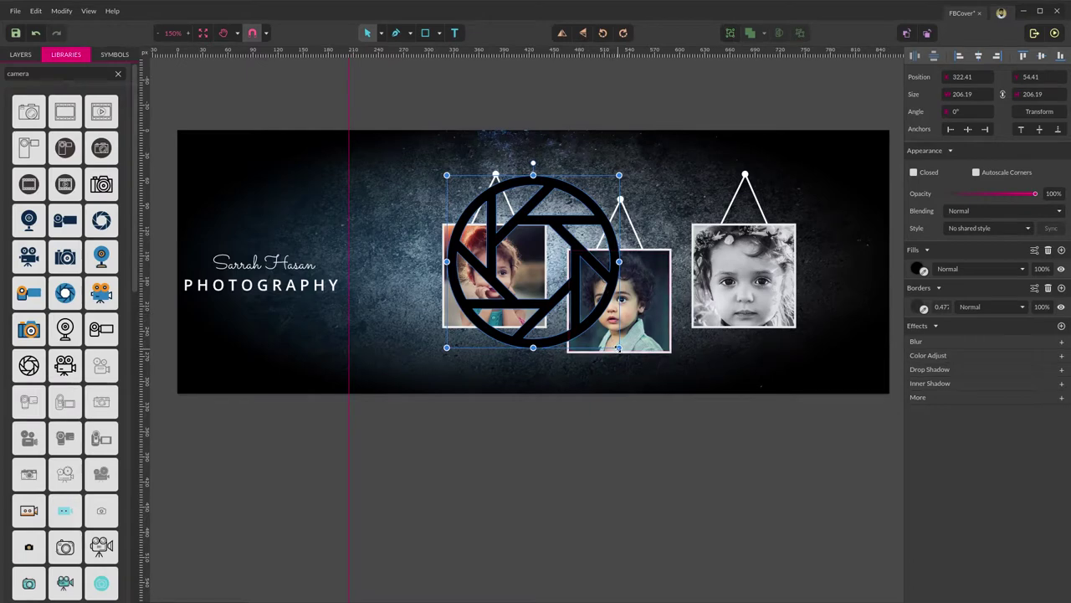
pyautogui.moveTo(619, 346); pyautogui.dragTo(458, 185)
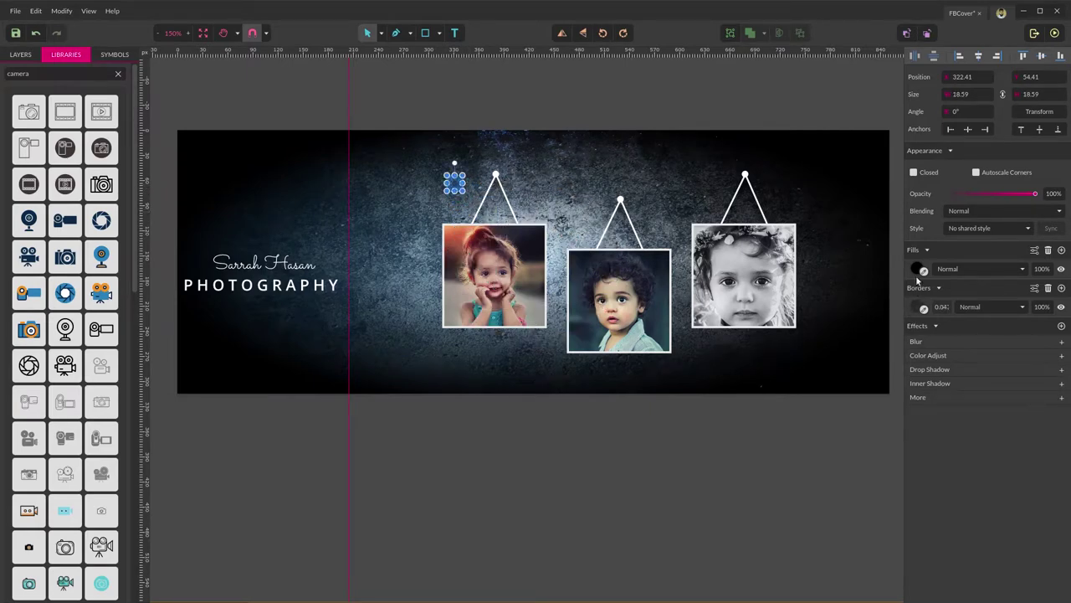
# Make the aperture icon white, place it above the script name, and select it with both text lines.
pyautogui.click(918, 268)
pyautogui.click(939, 306)
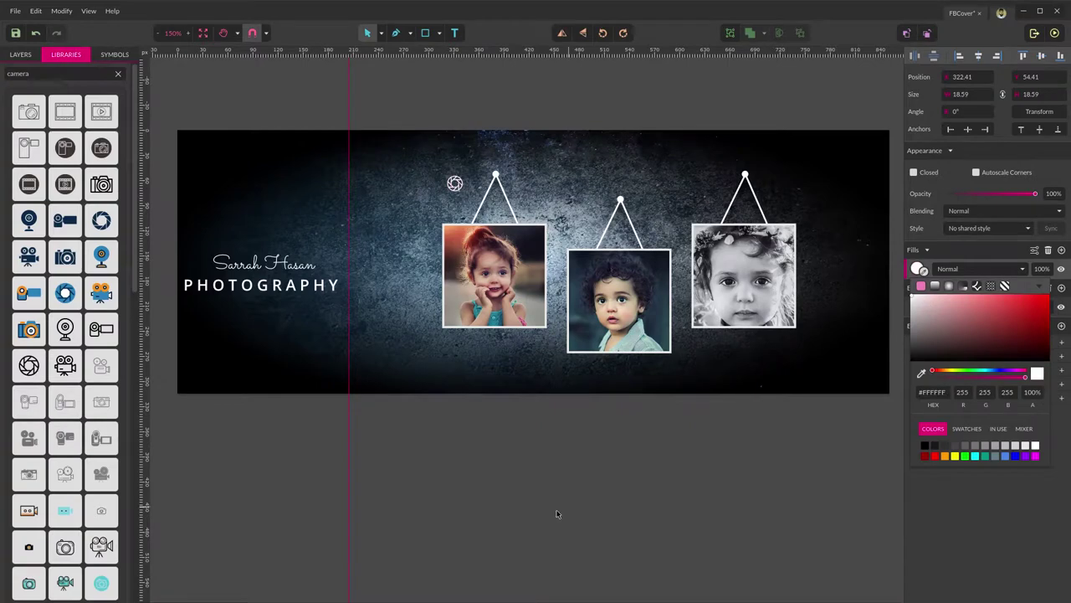
pyautogui.click(423, 301)
pyautogui.moveTo(454, 184); pyautogui.dragTo(266, 243)
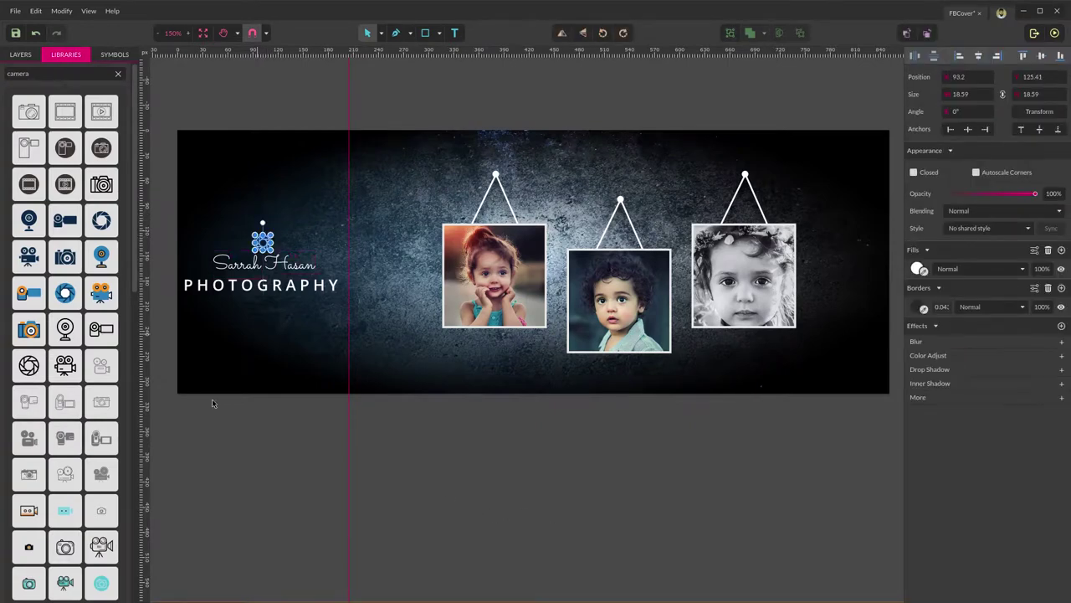
pyautogui.click(244, 350)
pyautogui.moveTo(190, 326); pyautogui.dragTo(375, 214)
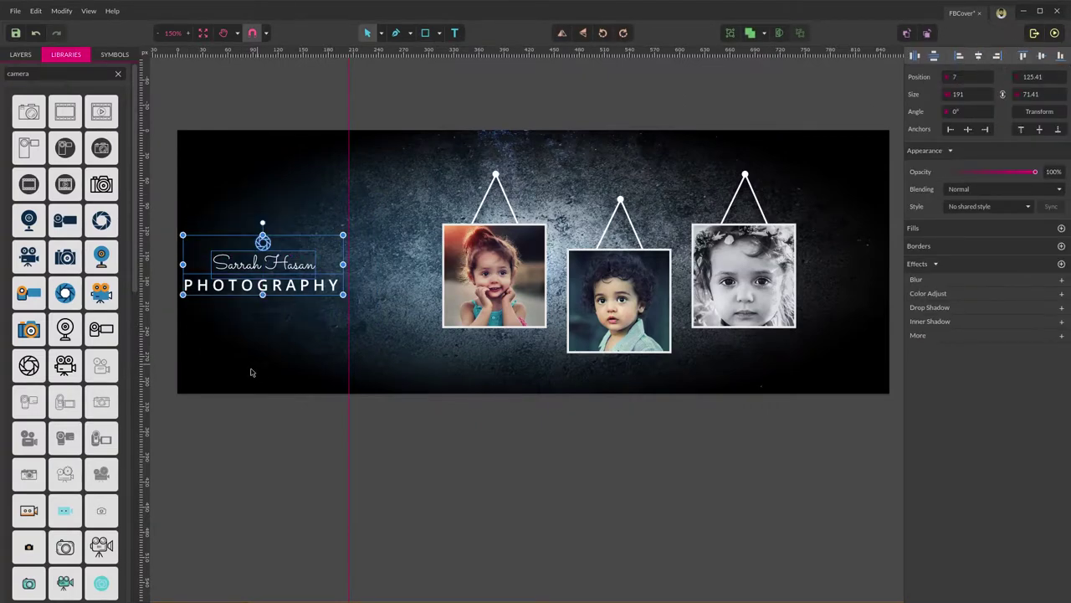
# Group the aperture icon and both text lines and name the group Logo.
pyautogui.click(21, 54)
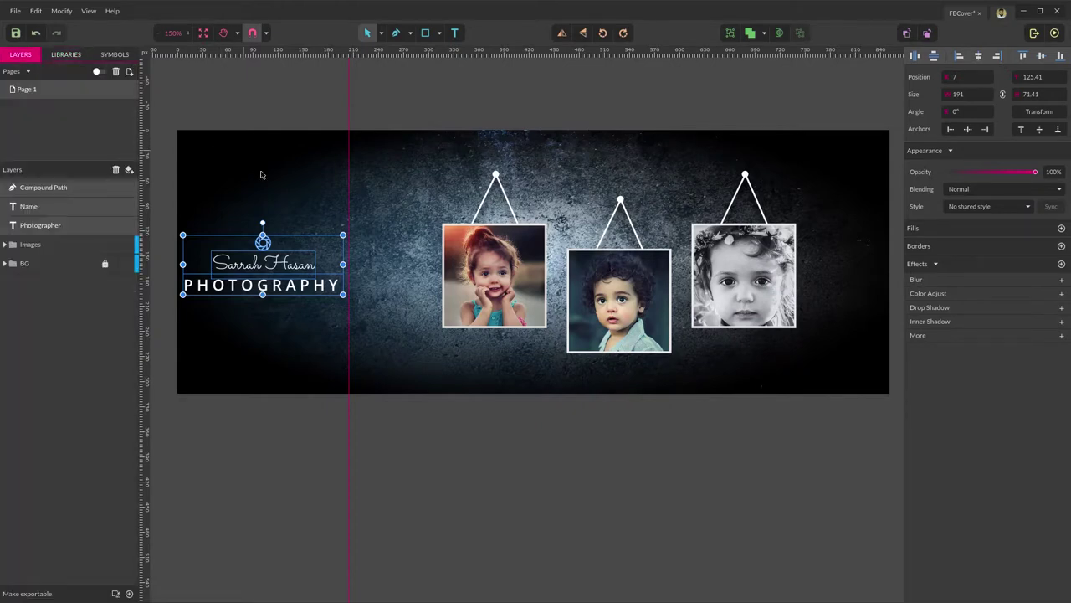
pyautogui.hotkey('ctrl', 'g')
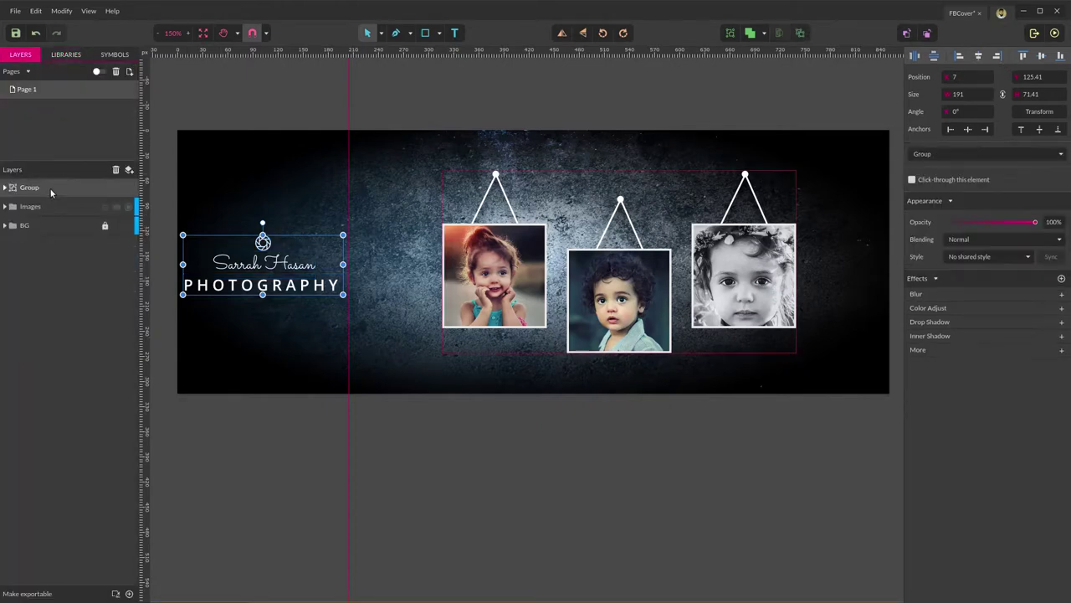
pyautogui.doubleClick(21, 188)
pyautogui.write('L')
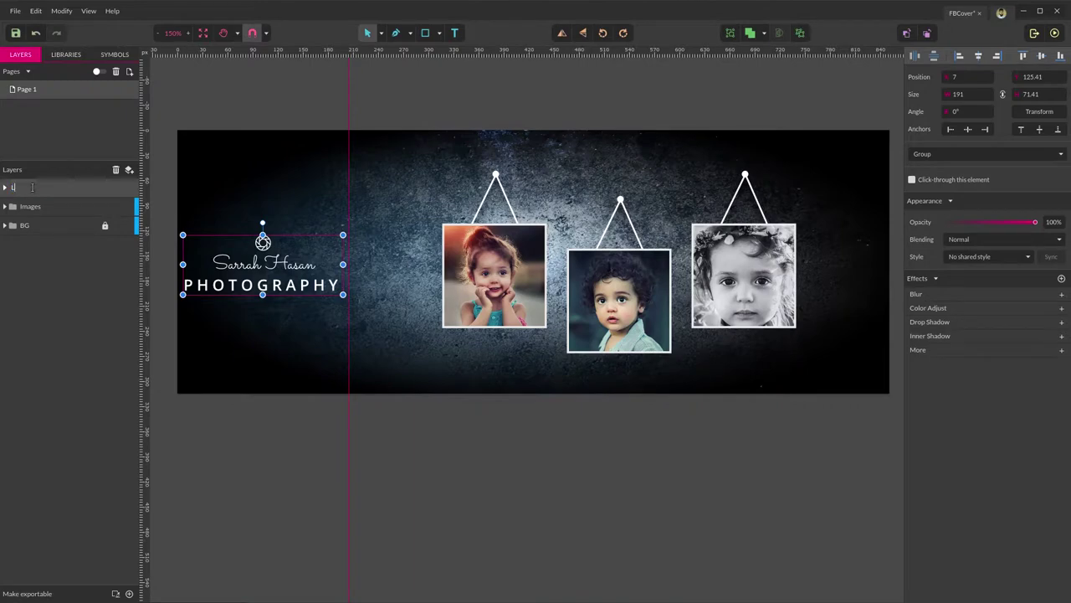
pyautogui.write('ogo')
pyautogui.press('Return')
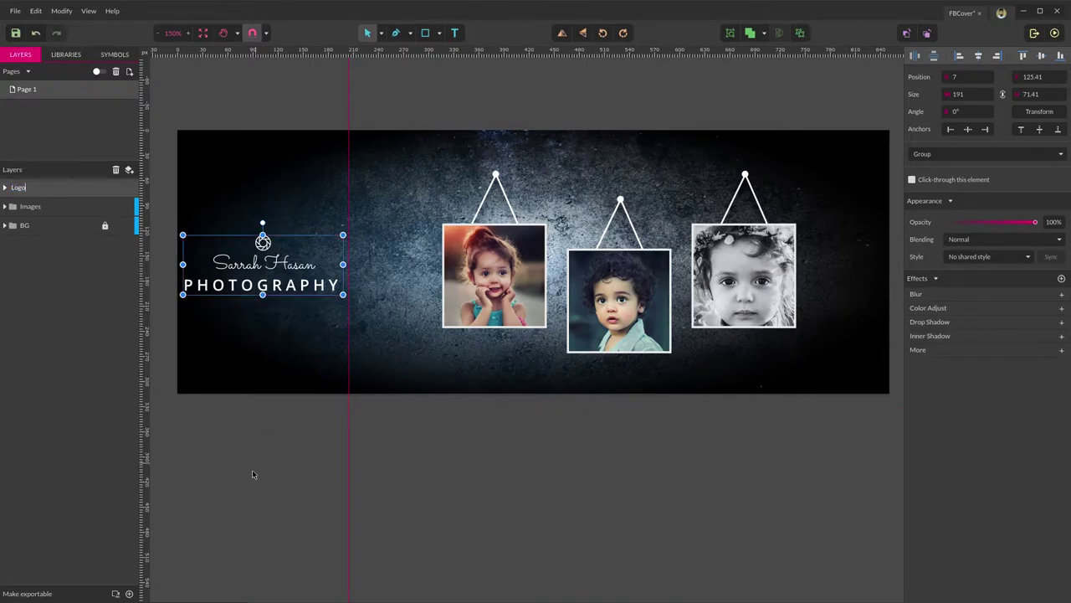
# Align the Logo group to the vertical middle of the cover.
pyautogui.click(252, 470)
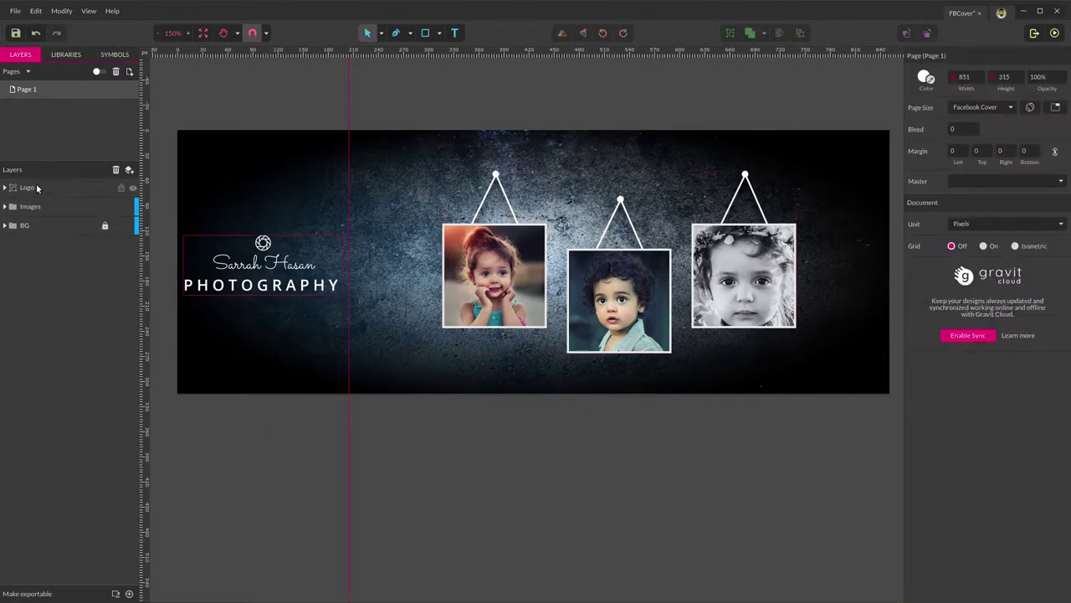
pyautogui.click(40, 189)
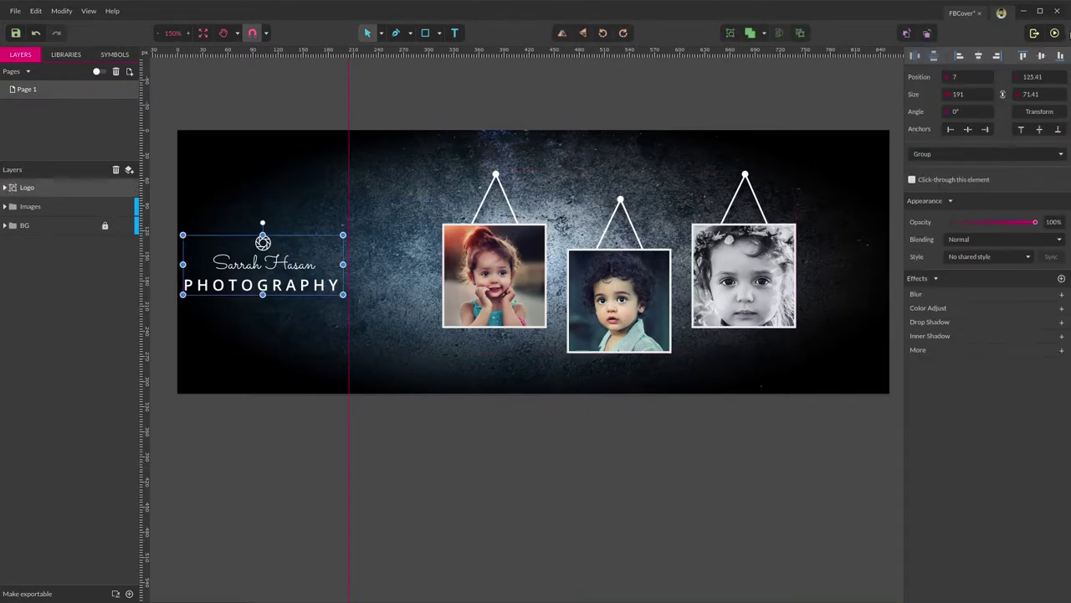
pyautogui.click(1042, 56)
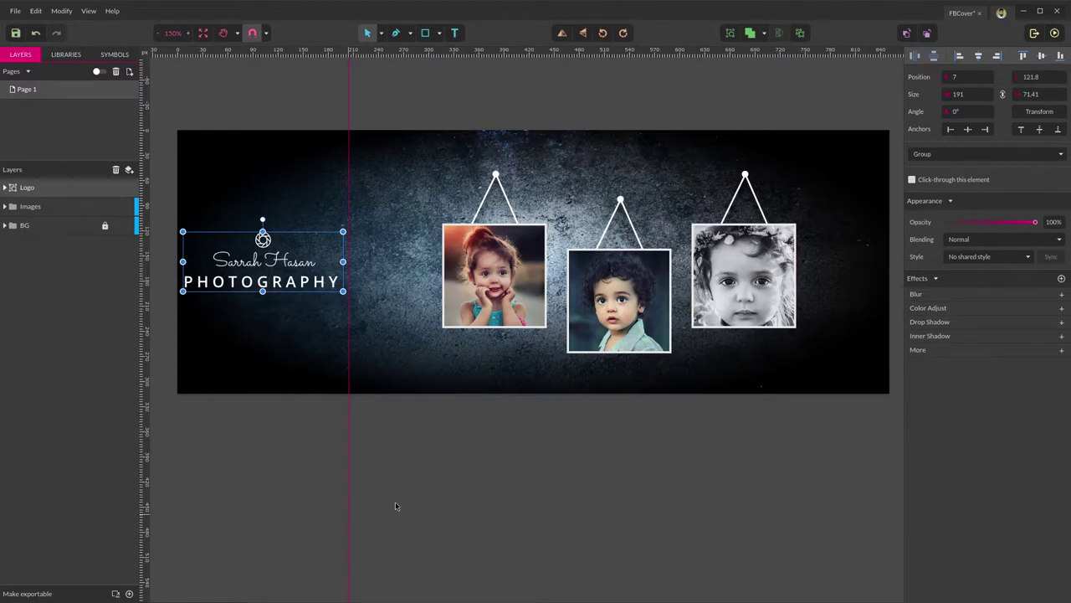
pyautogui.click(425, 466)
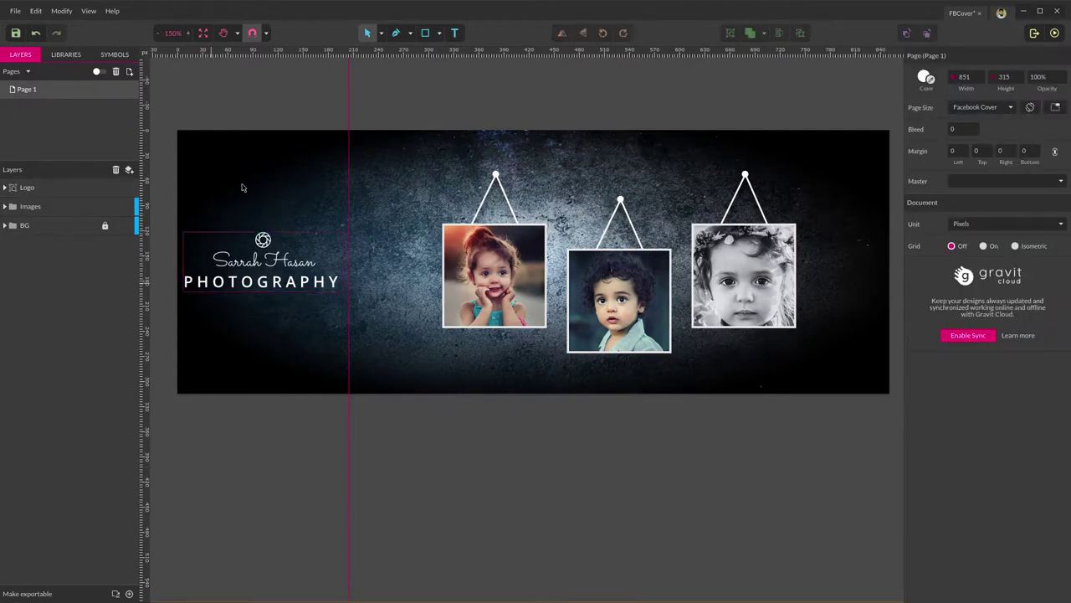
pyautogui.click(425, 33)
pyautogui.moveTo(177, 209); pyautogui.dragTo(350, 226)
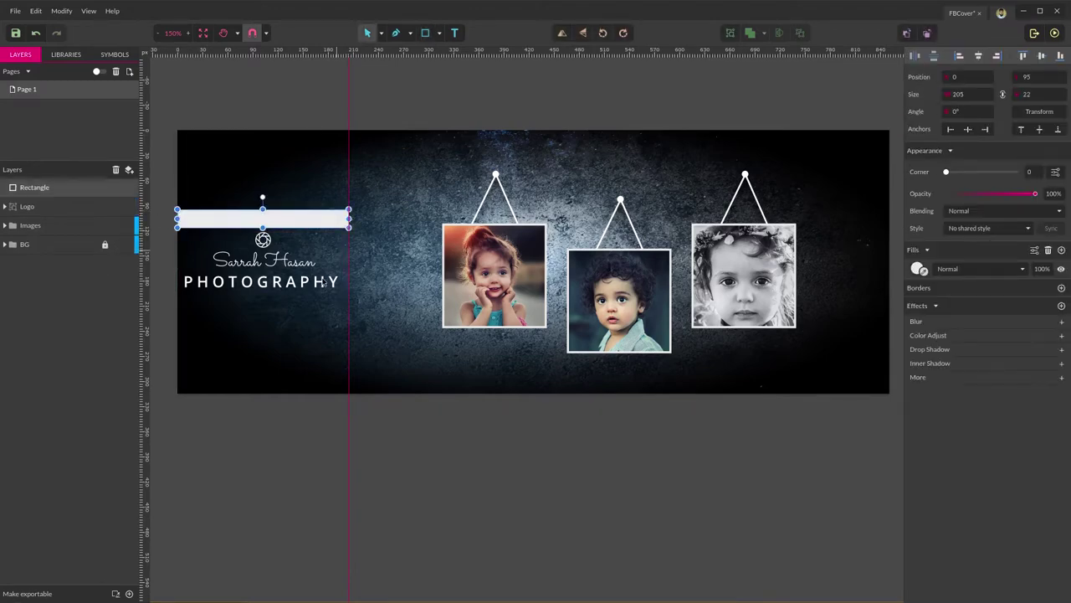
pyautogui.keyDown('shift'); pyautogui.click(194, 253); pyautogui.keyUp('shift')
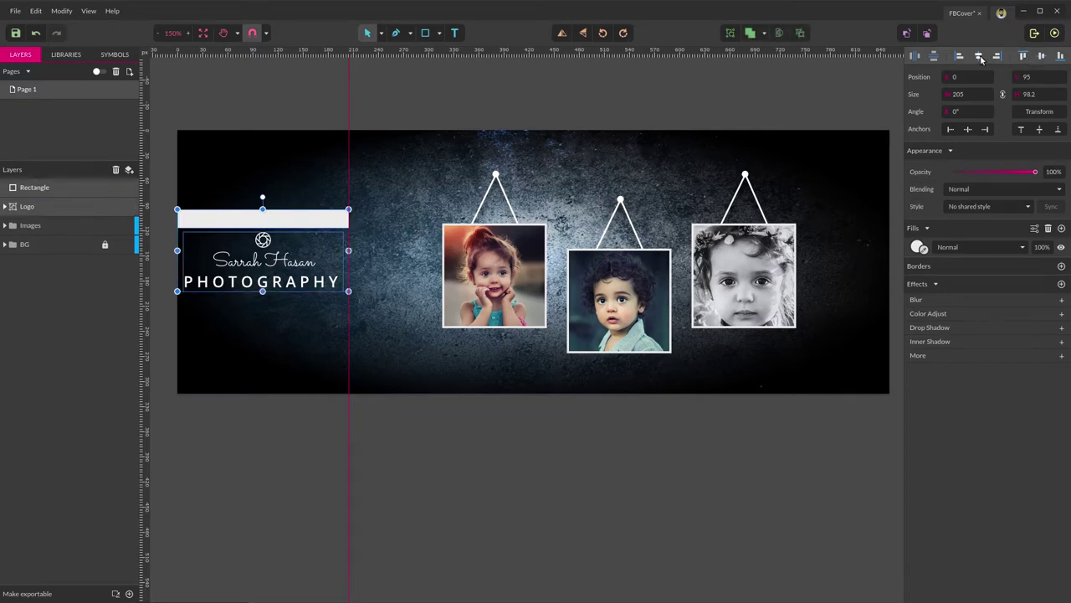
pyautogui.click(208, 483)
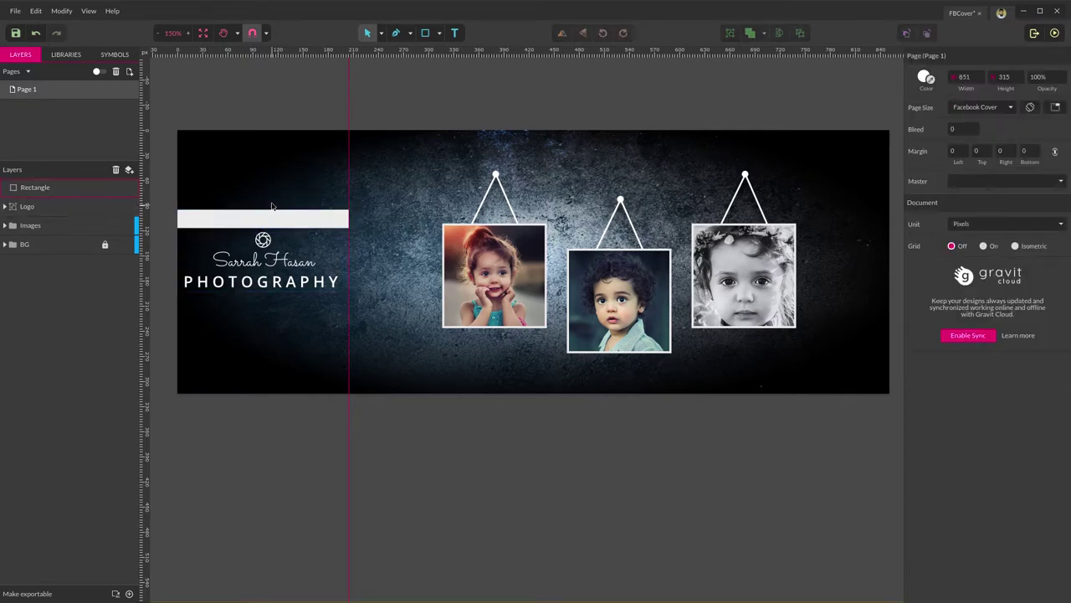
pyautogui.click(272, 210)
pyautogui.press('Delete')
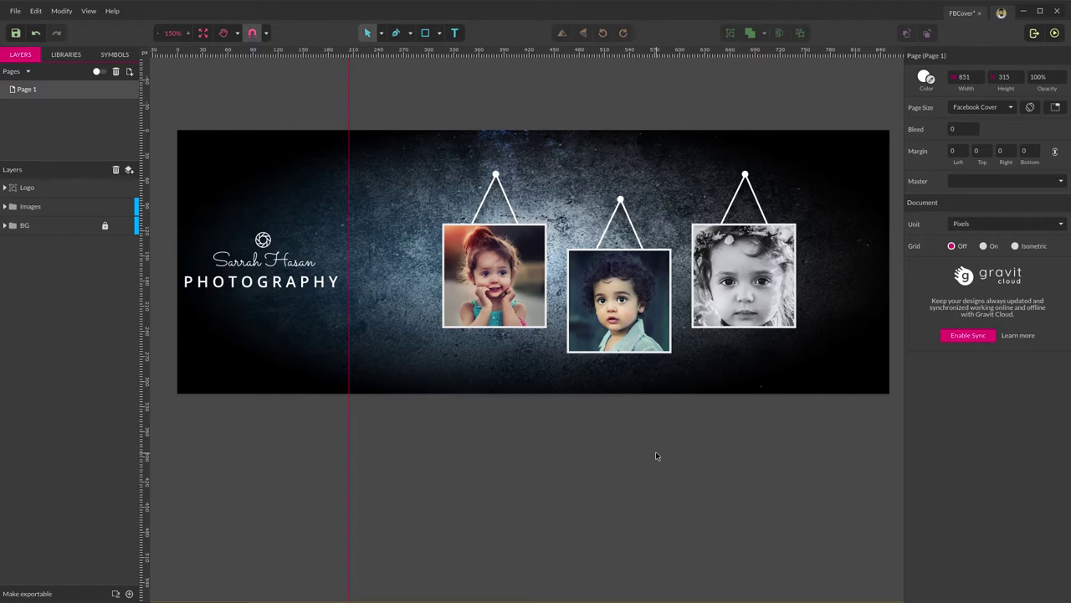
# Export the cover through File > Export > JPEG Image, saving it as FBCover.
pyautogui.click(10, 15)
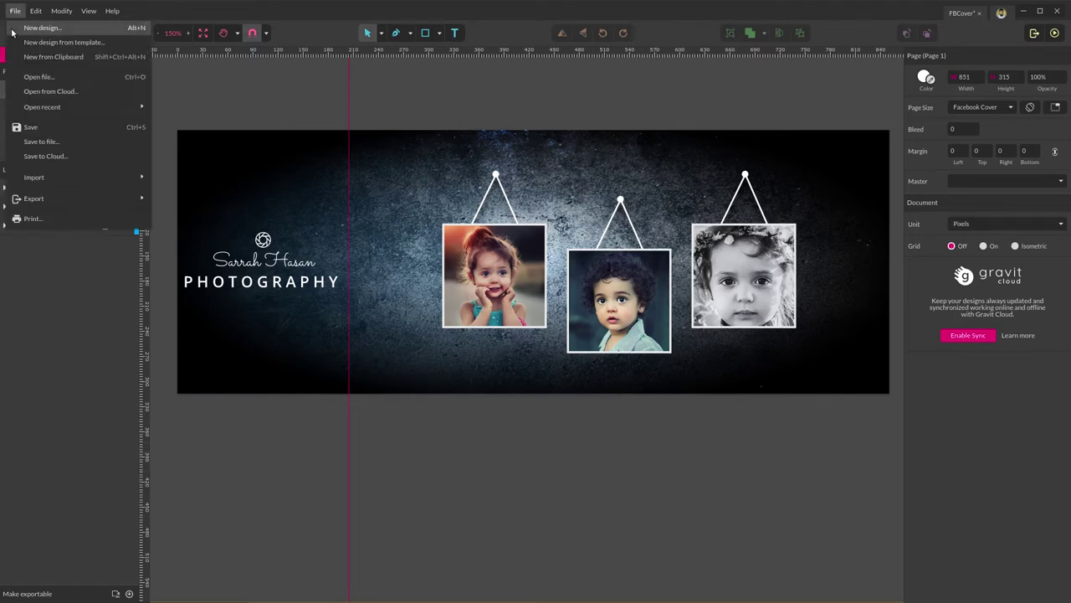
pyautogui.moveTo(111, 170)
pyautogui.moveTo(90, 202)
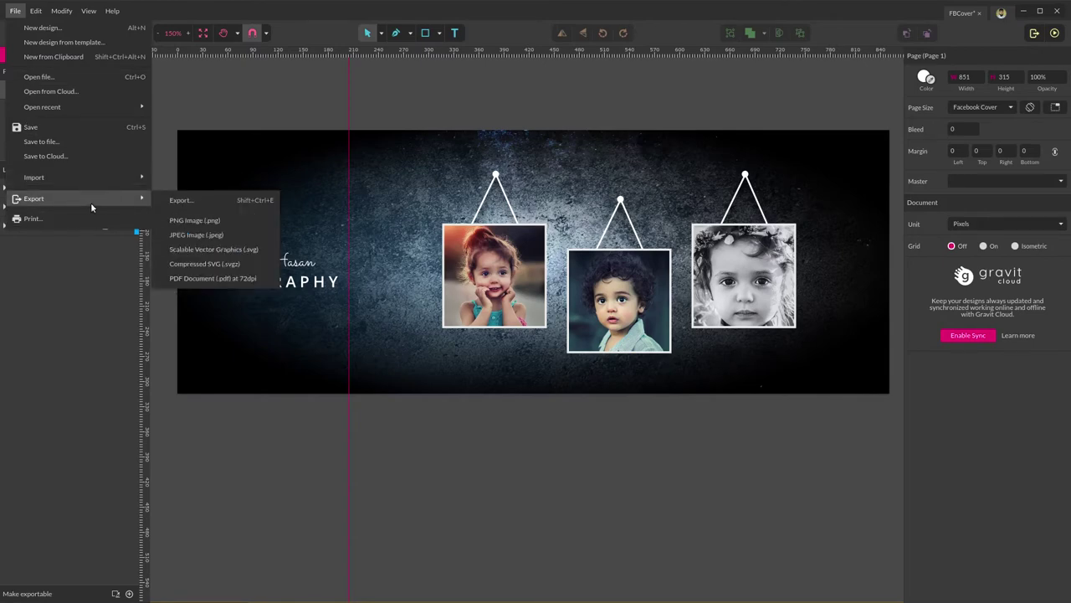
pyautogui.click(202, 238)
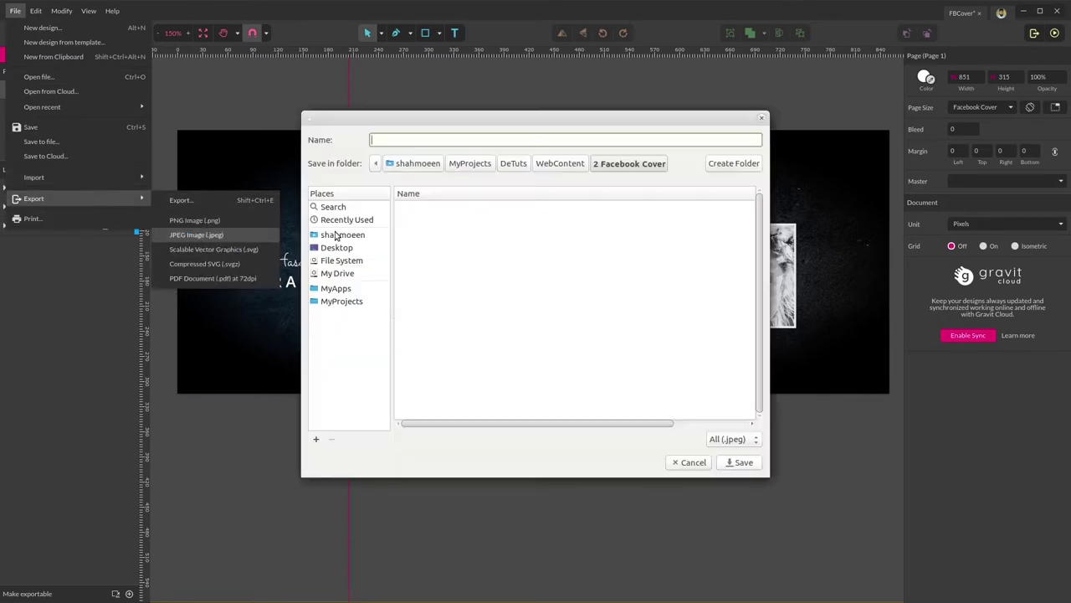
pyautogui.write('FBCover')
pyautogui.press('Return')
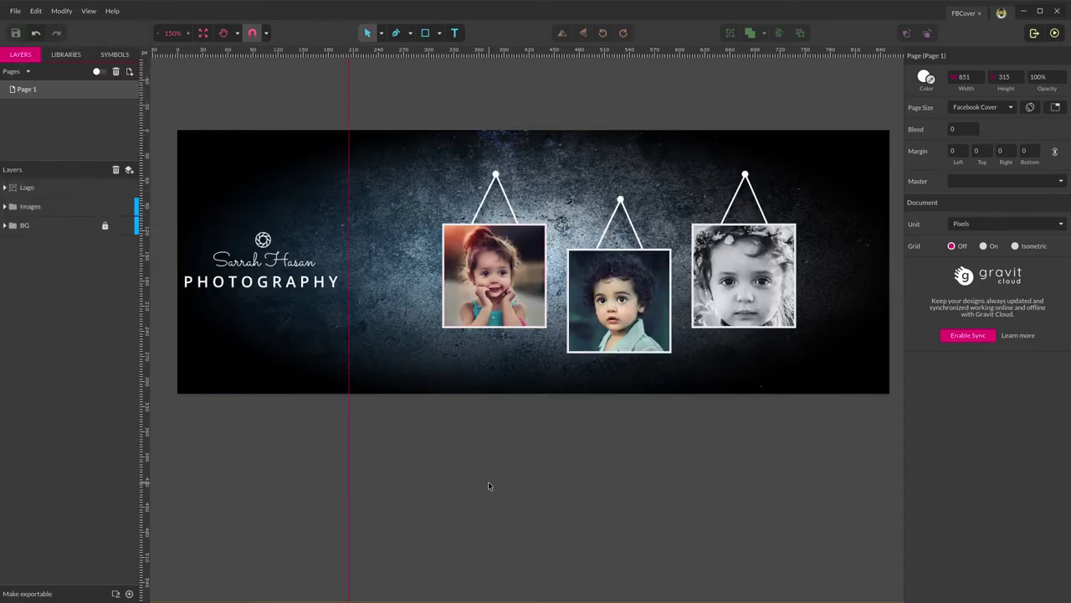
# Preview FBCover.jpeg from the 2 Facebook Cover folder, closing Caja and minimizing Gravit Designer.
pyautogui.click(68, 598)
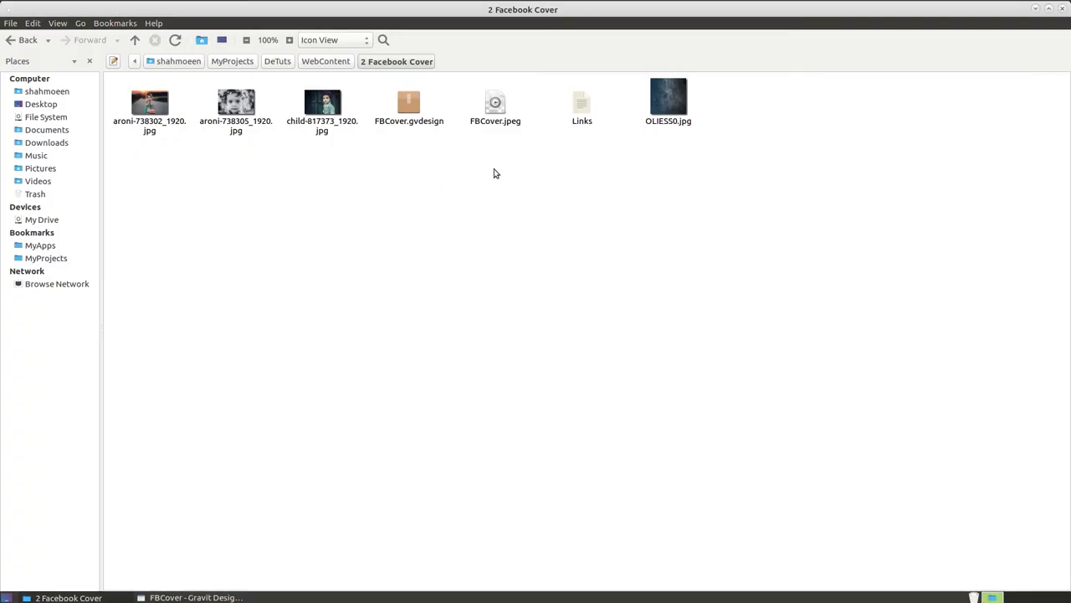
pyautogui.doubleClick(506, 115)
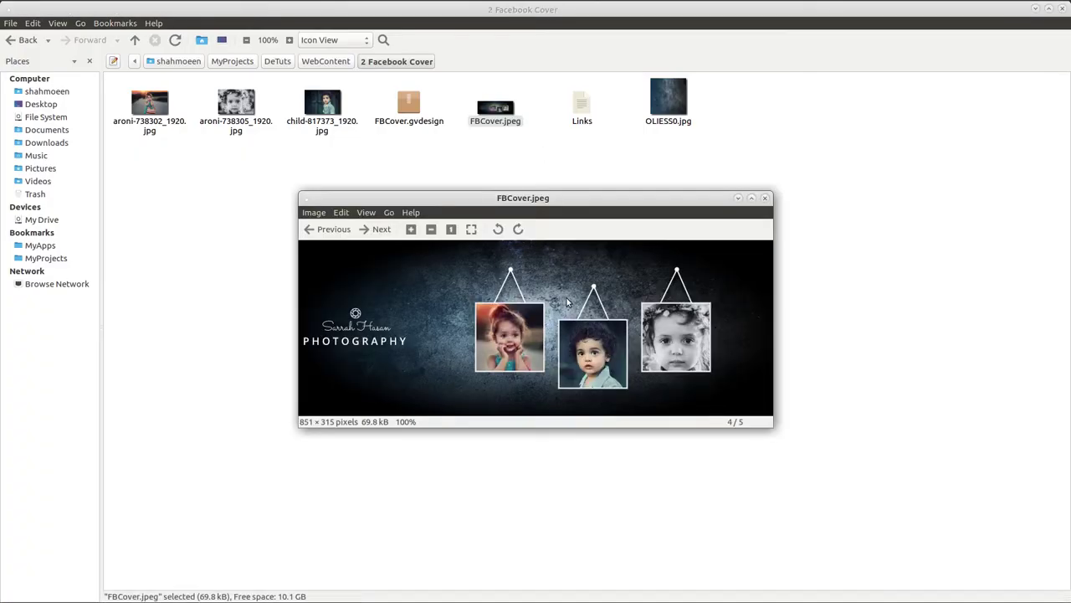
pyautogui.click(1061, 7)
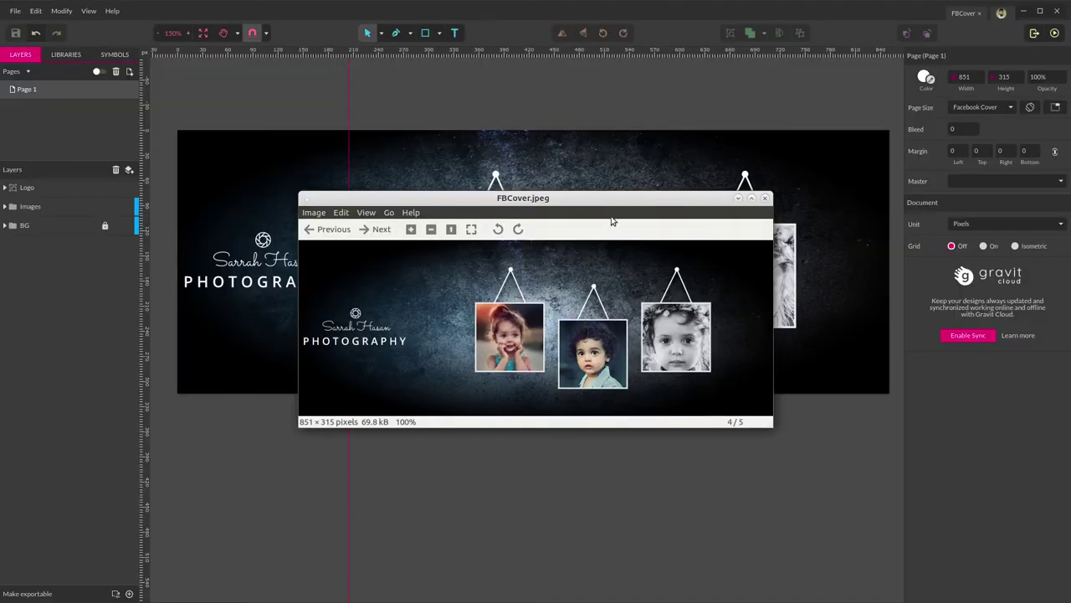
pyautogui.moveTo(592, 201); pyautogui.dragTo(591, 179)
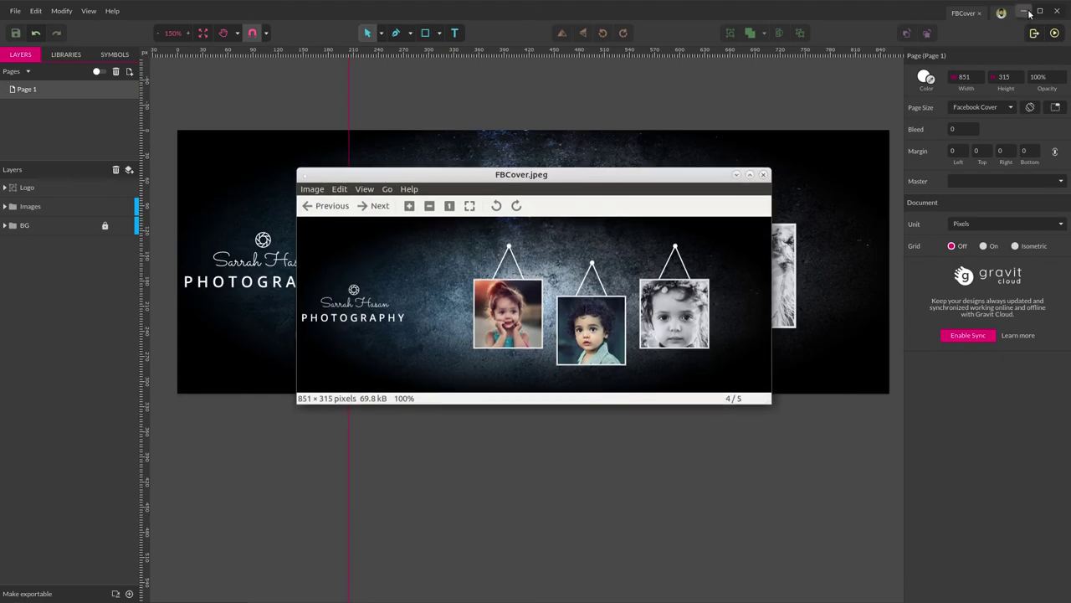
pyautogui.click(1024, 11)
pyautogui.moveTo(619, 180); pyautogui.dragTo(617, 146)
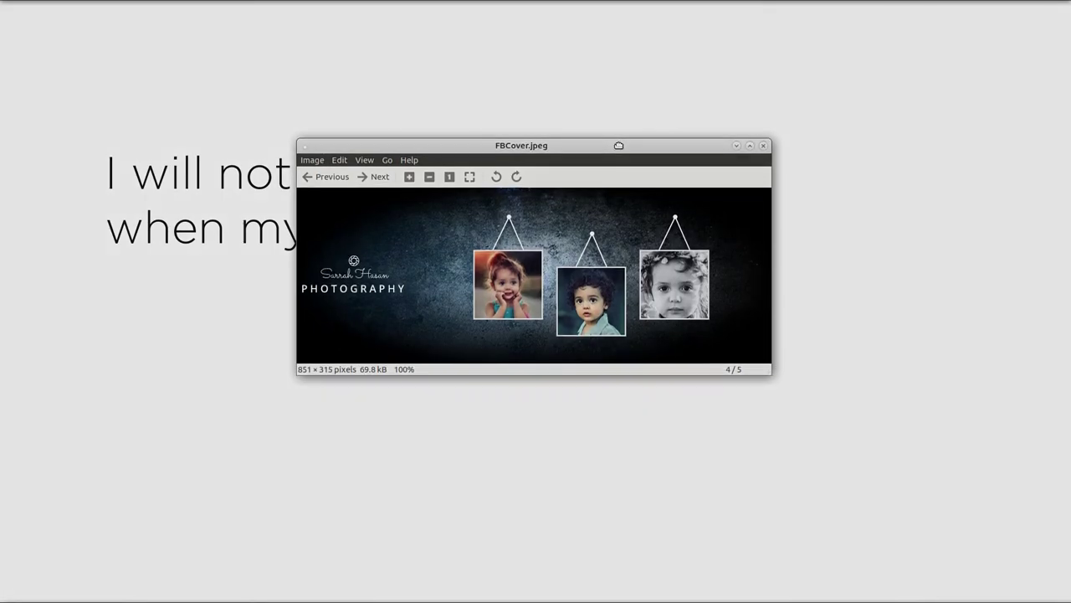